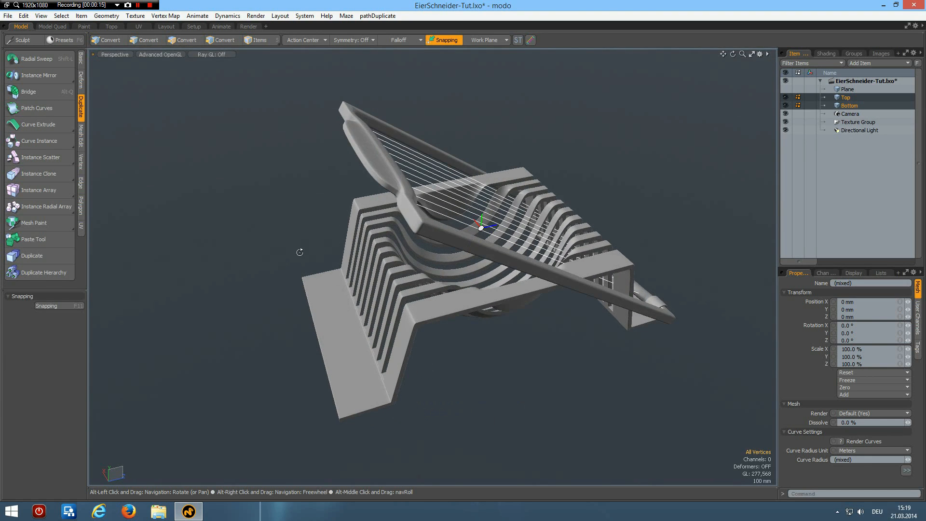
- Hide the Bottom mesh and examine the Top frame, its handles and its wires from several angles
alt+drag(463, 341, 330, 302)
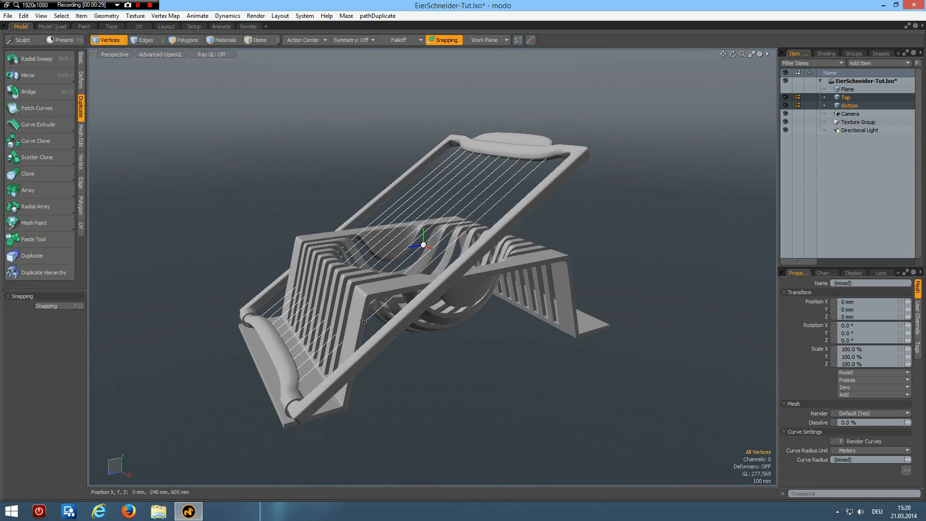
click(838, 98)
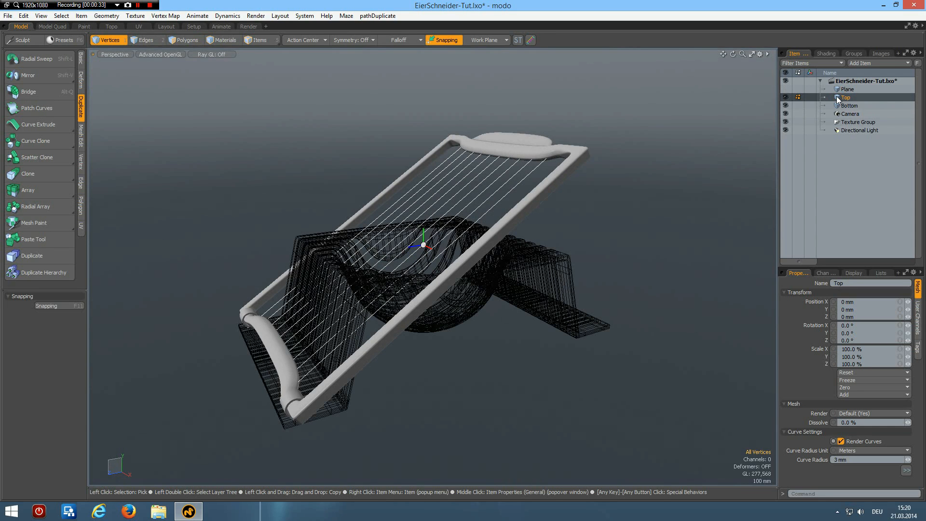
click(786, 106)
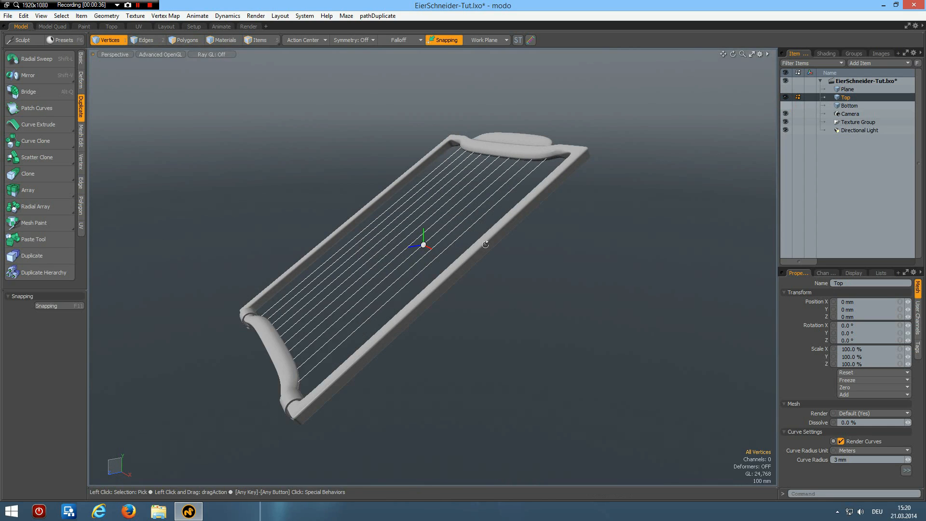
alt+drag(401, 253, 329, 163)
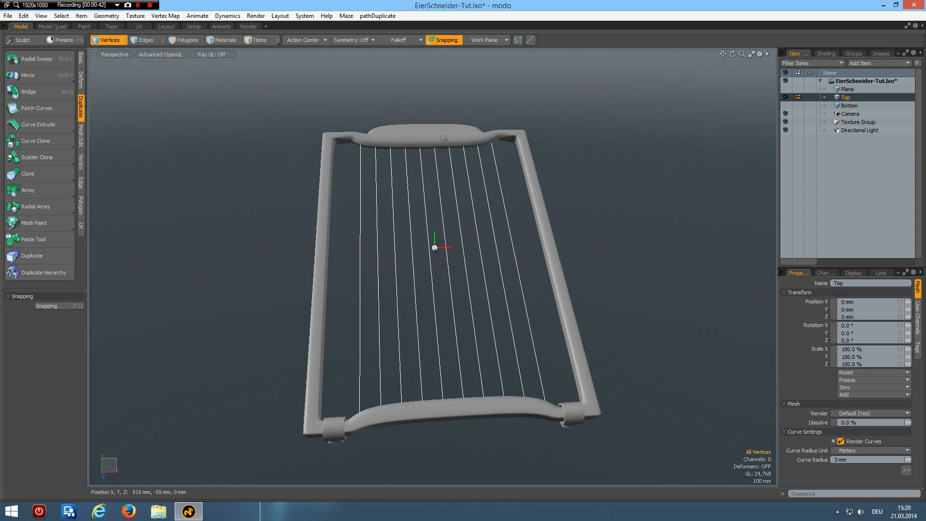
alt+drag(467, 266, 450, 193)
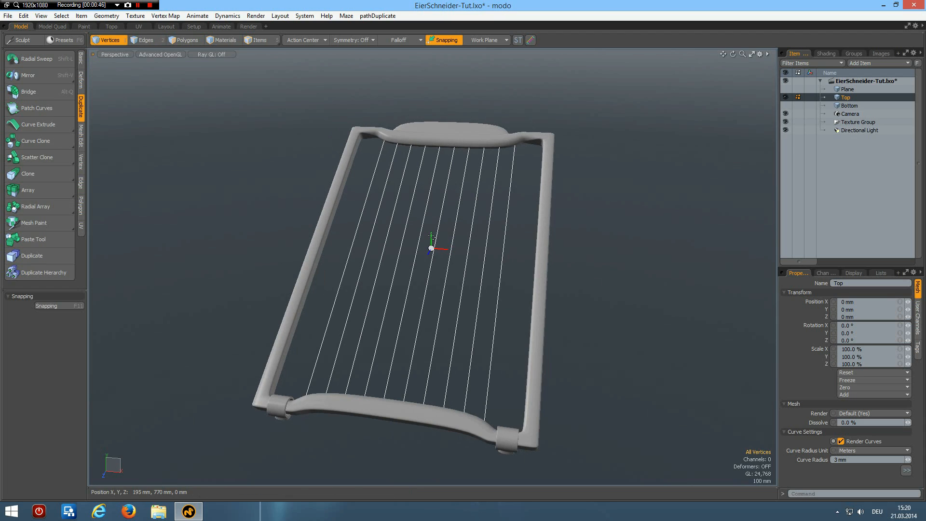
alt+drag(381, 325, 263, 375)
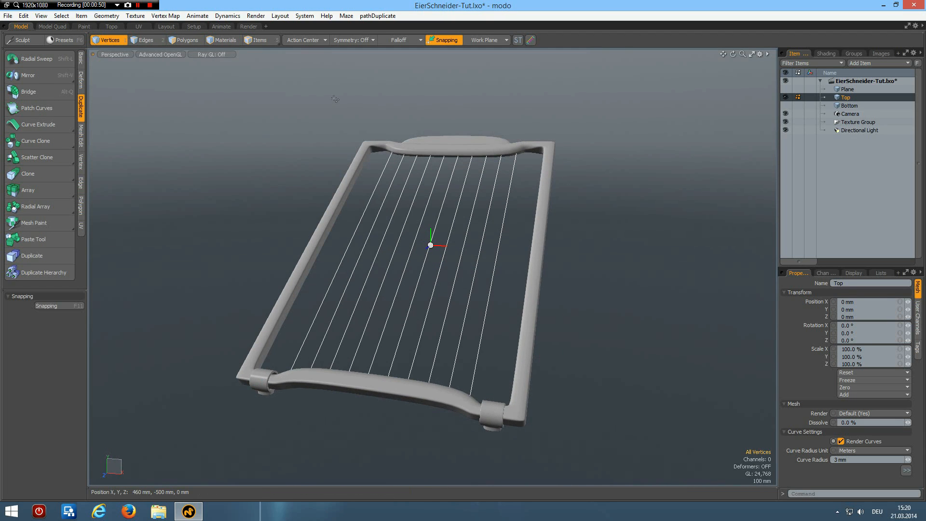
alt+drag(403, 155, 396, 128)
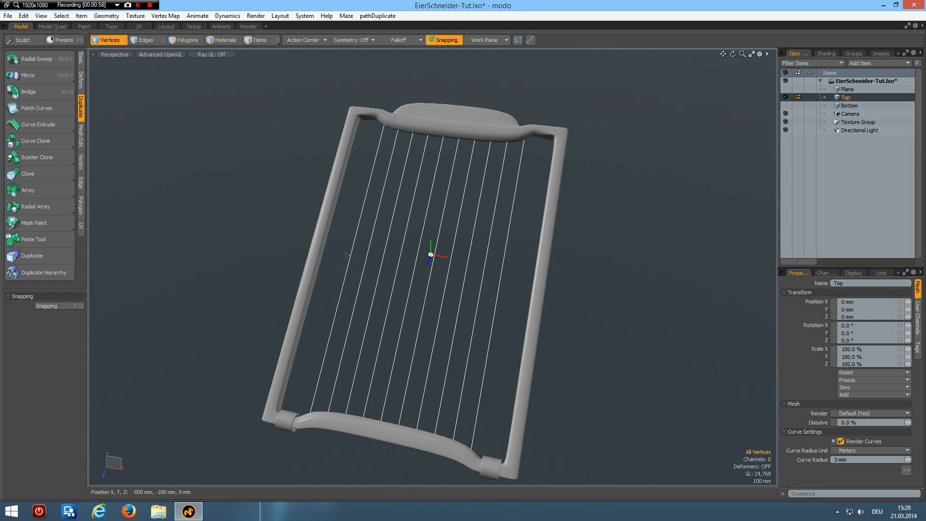
- Select the wire polygons of the Top mesh, try Mesh Cleanup on it, and undo the cleanup
key(3)
drag(349, 254, 511, 304)
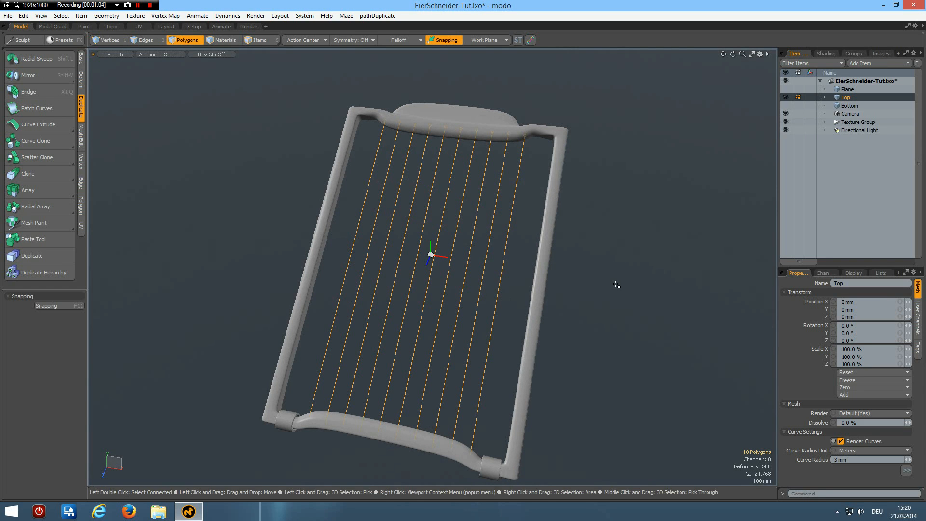
mouse_move(617, 305)
alt+mouse_down()
mouse_move(606, 310)
mouse_move(567, 271)
alt+mouse_up()
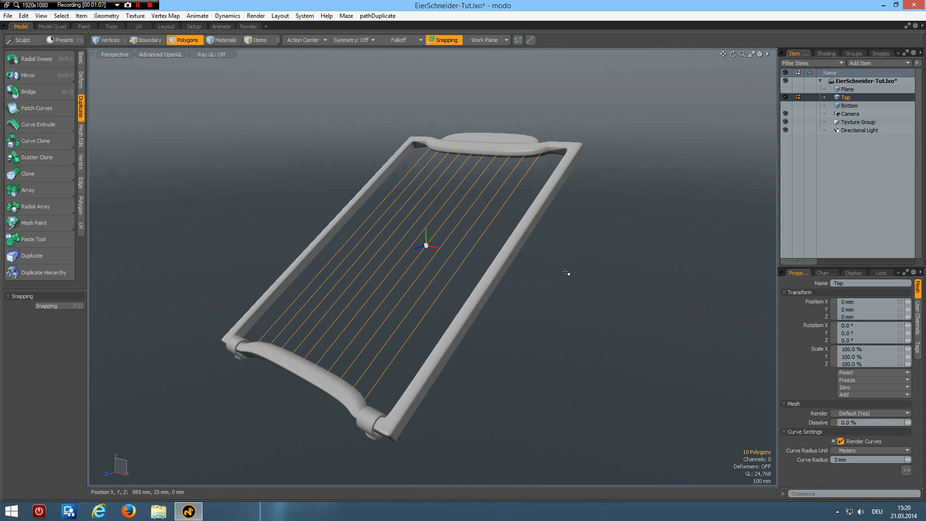
key(ctrl+shift+c)
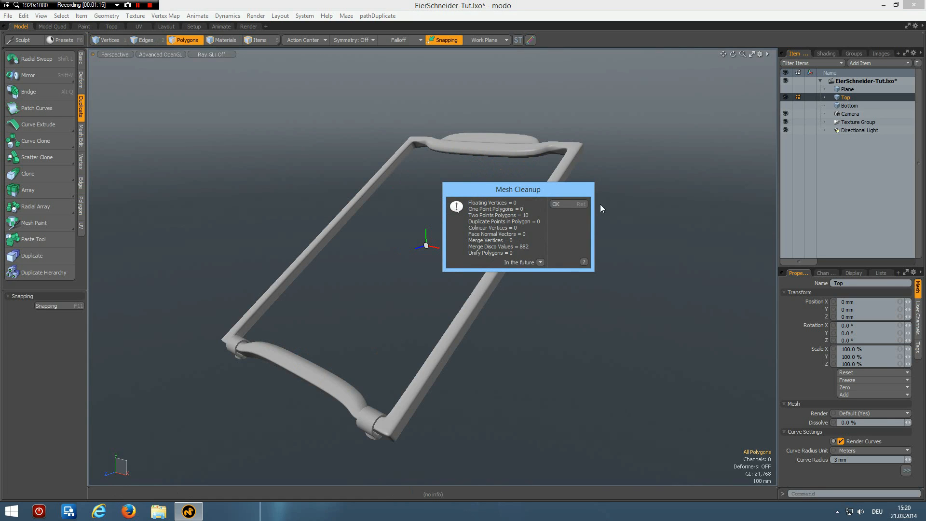
click(572, 204)
key(ctrl+z)
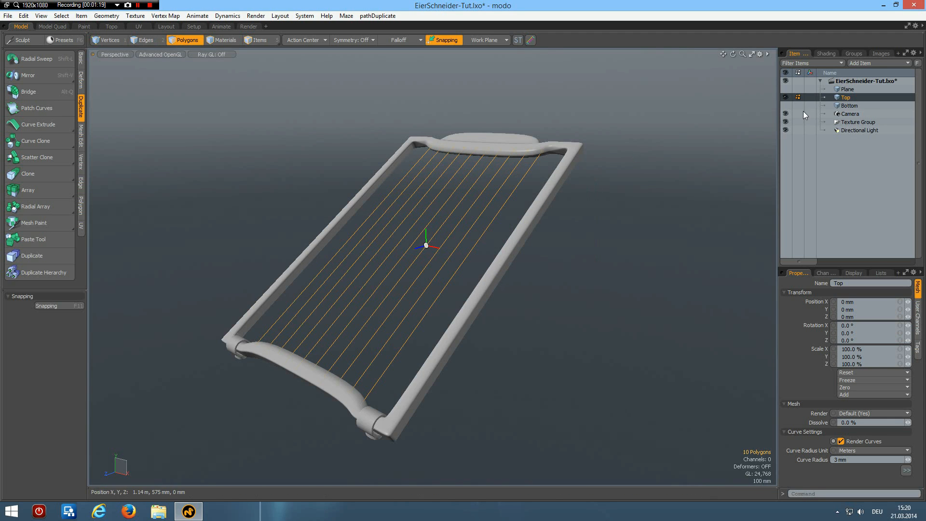
- Leave the Top mesh hidden and delete the Bottom mesh from the scene
click(786, 105)
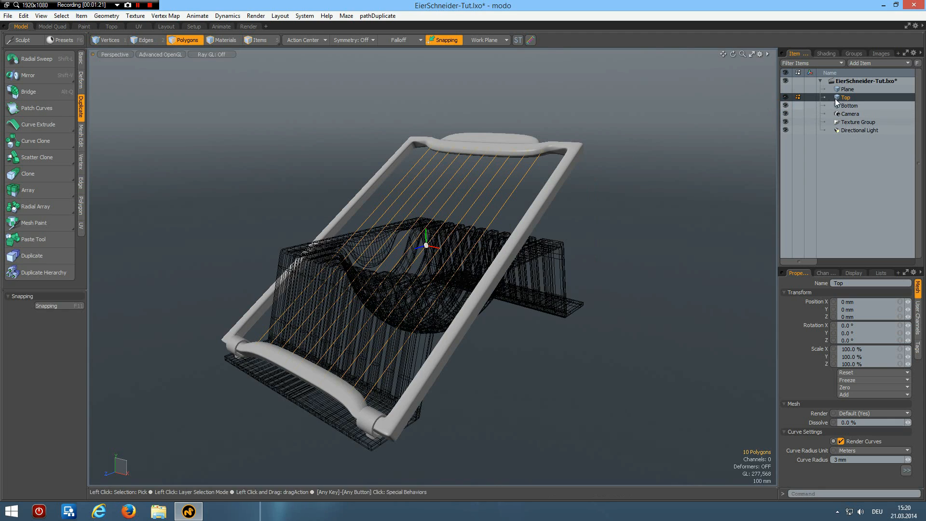
shift+click(840, 106)
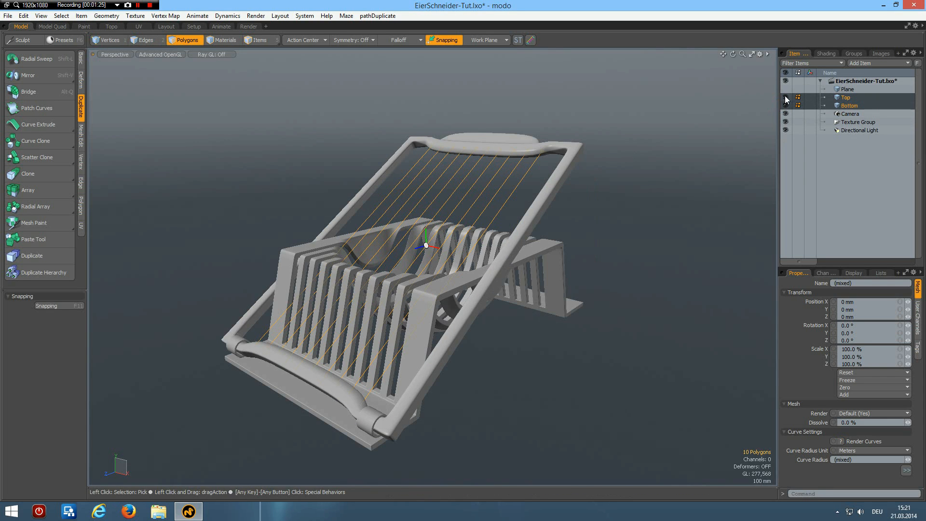
click(844, 106)
alt+drag(609, 199, 695, 243)
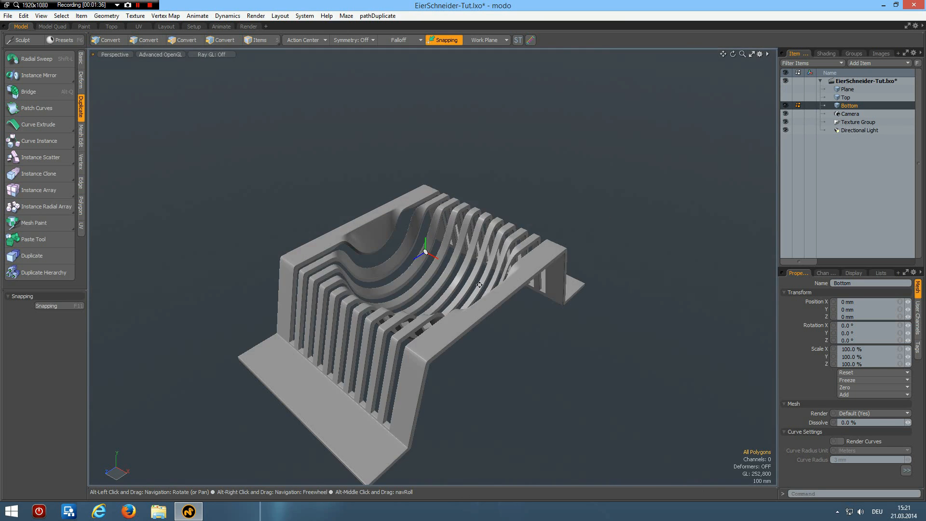
alt+shift+drag(433, 293, 436, 221)
scroll(449, 235, up, 2)
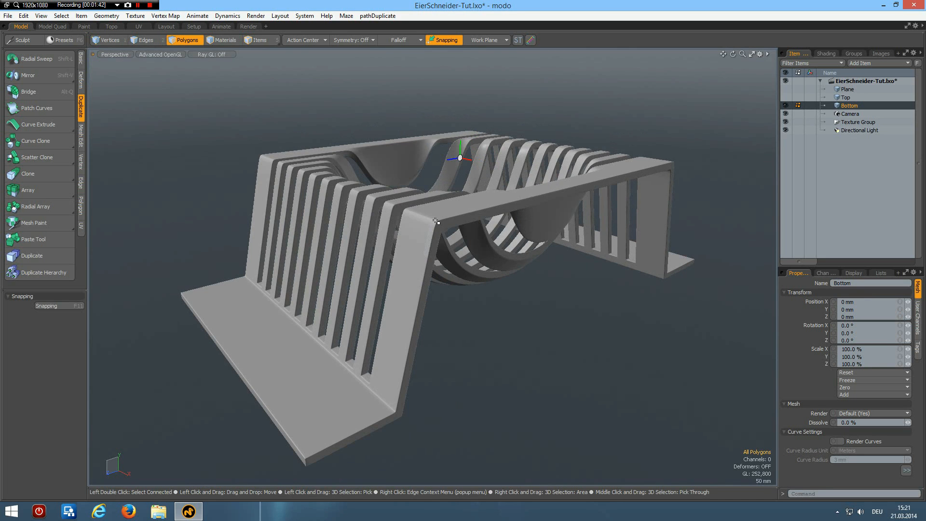
alt+drag(485, 216, 449, 241)
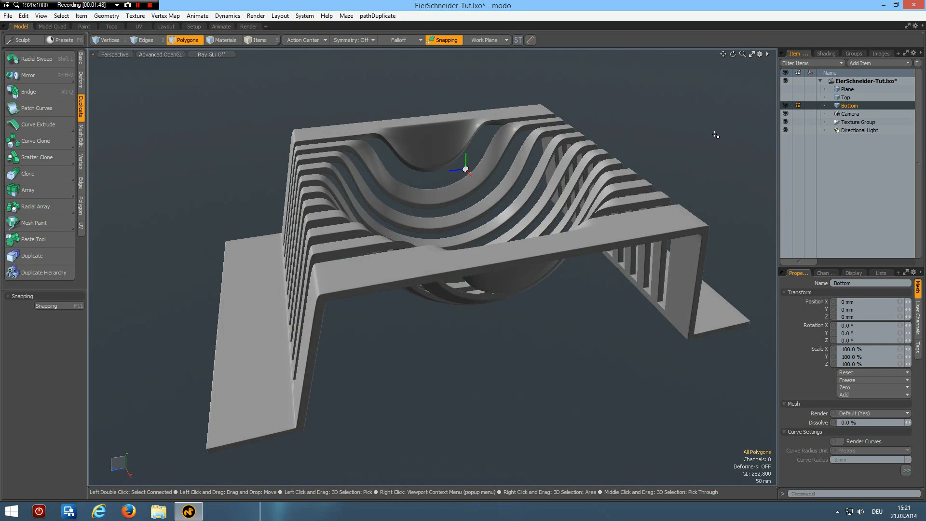
key(Delete)
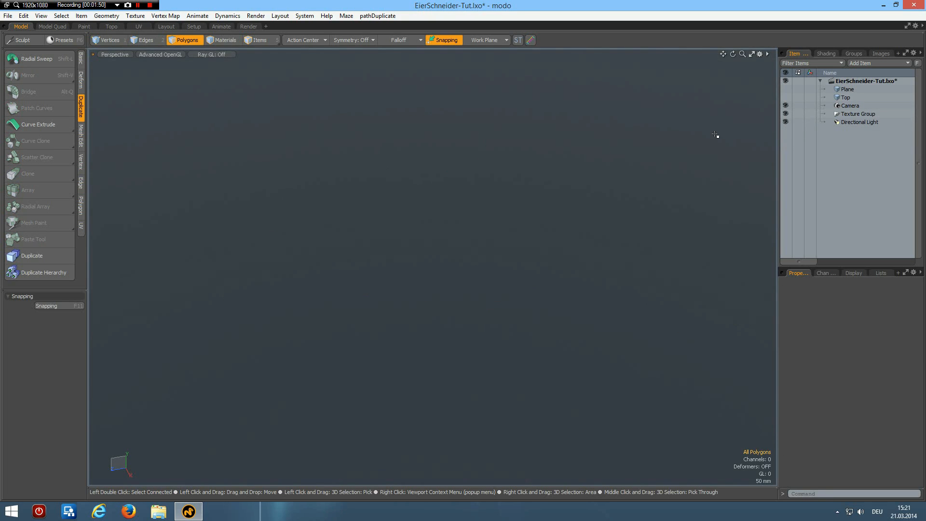
- Add a default unit sphere as a new subdivision mesh item and display its polygon wireframe
click(81, 59)
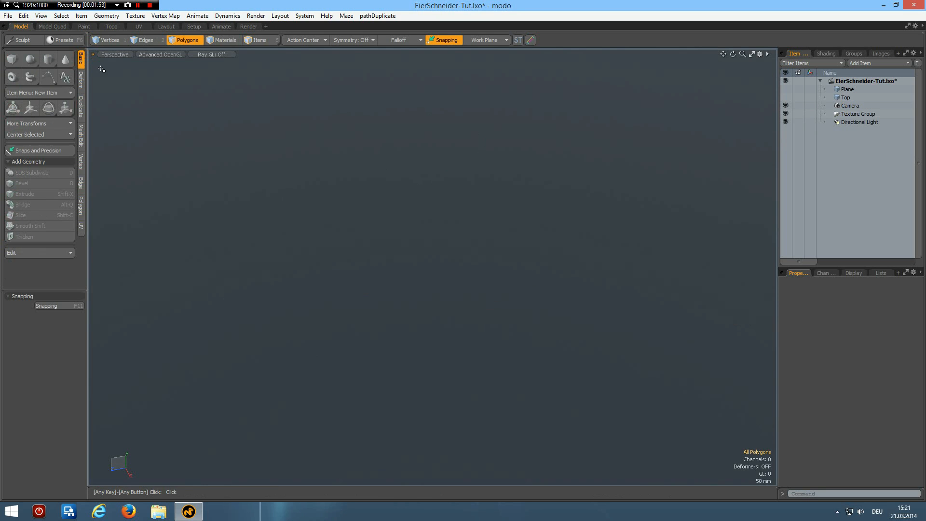
ctrl+click(30, 60)
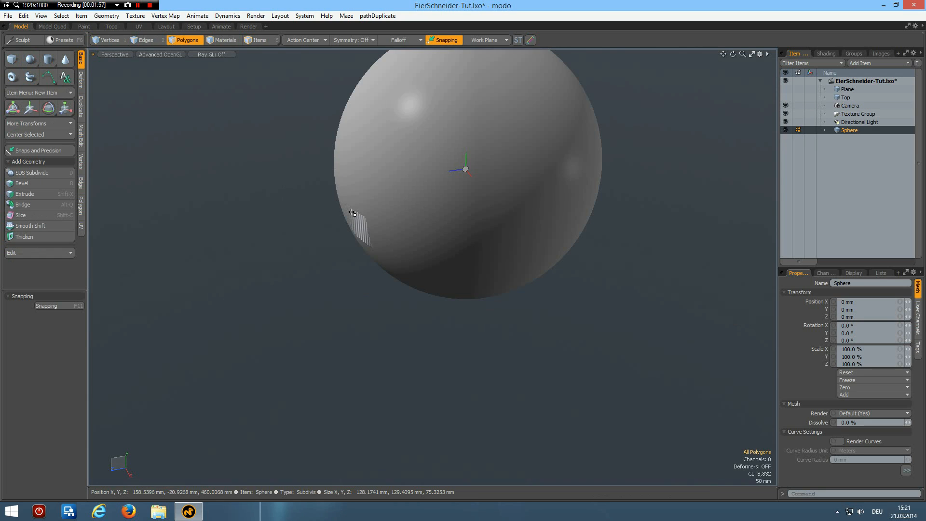
key(ctrl+3)
click(388, 211)
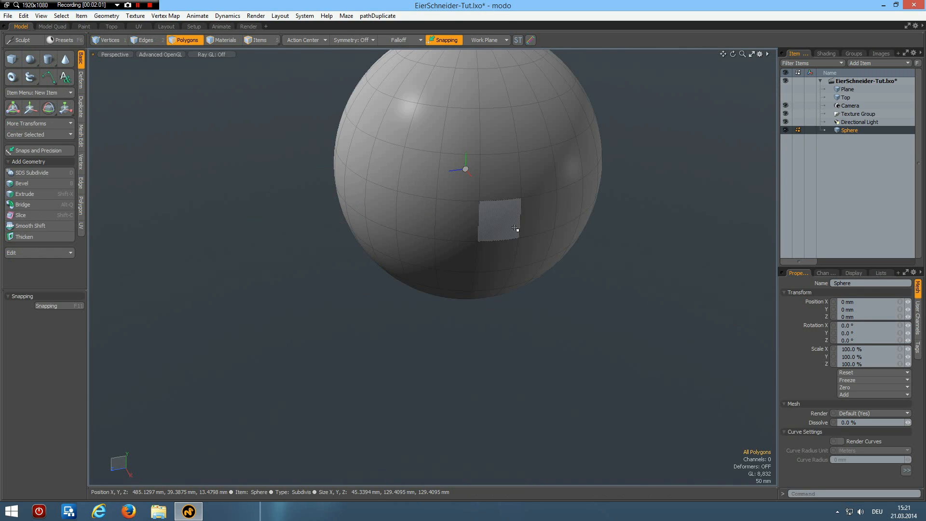
- Compare the sphere without and with subdivision, ending with subdivision switched on
key(Tab)
alt+shift+drag(540, 210, 523, 315)
alt+drag(478, 267, 467, 241)
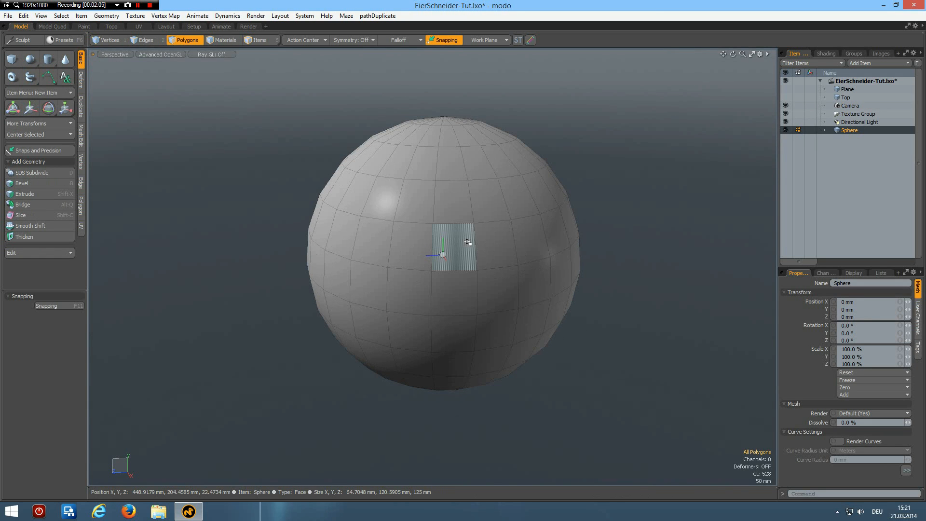
key(Tab)
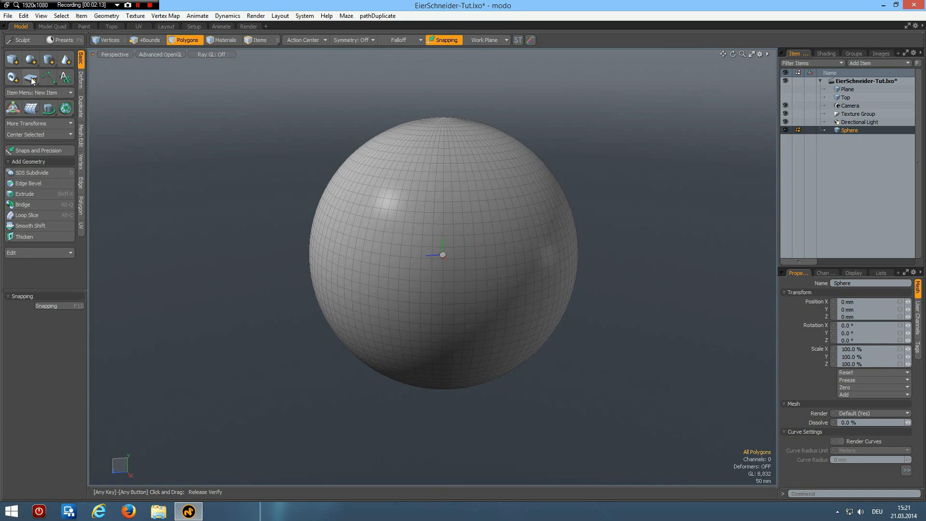
- Add a unit plane through the sphere's centre and scale it to 150% on all axes
ctrl+click(32, 76)
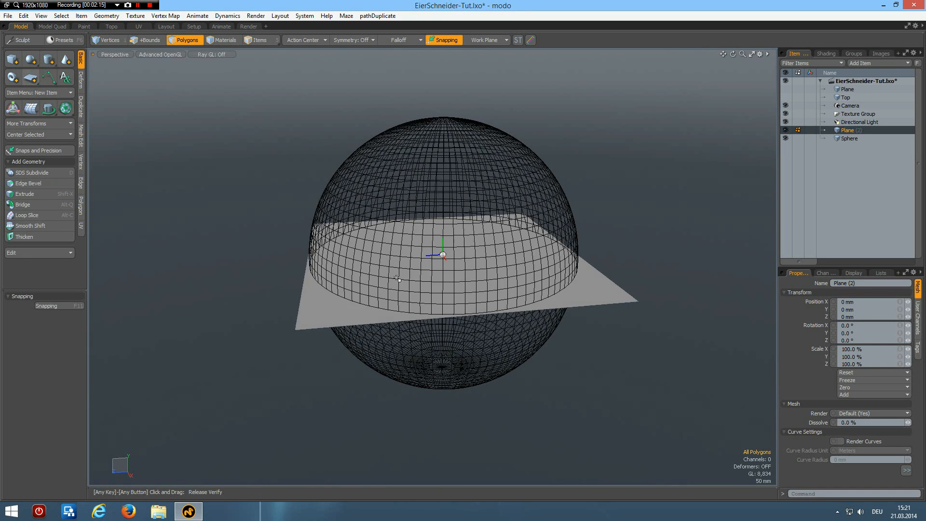
alt+drag(471, 244, 472, 269)
key(r)
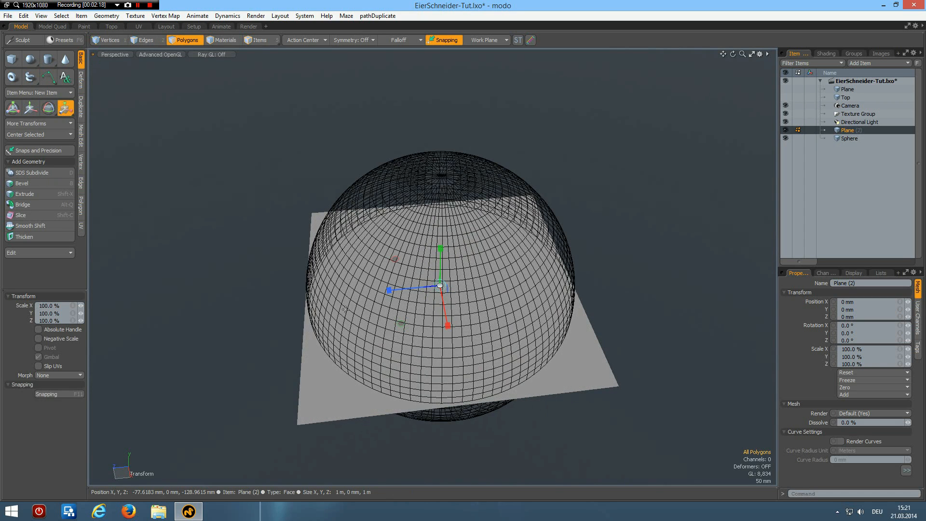
click(73, 306)
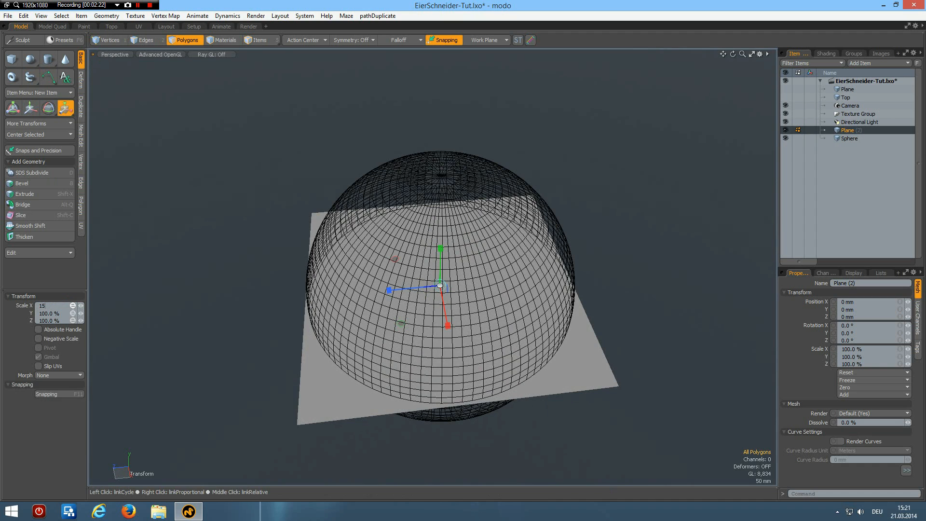
text(150)
key(Return)
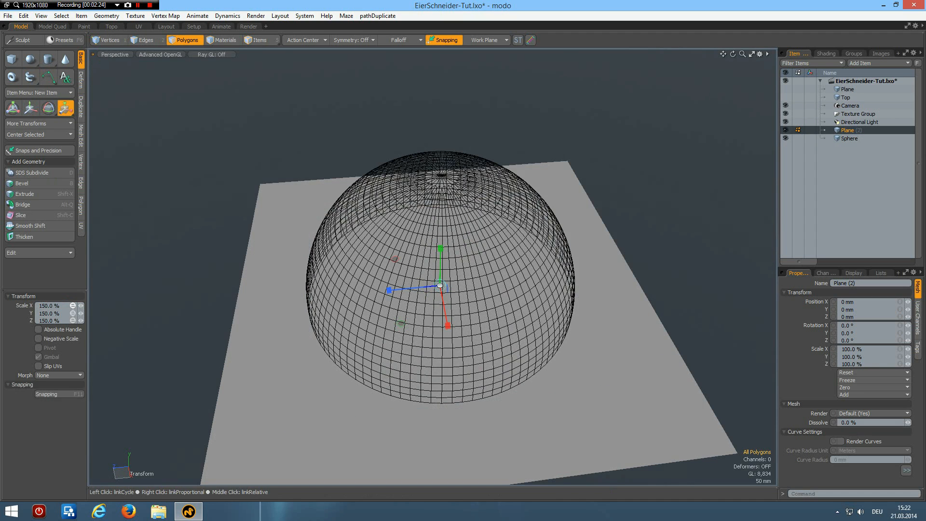
- Subdivide the plane five times with the Faceted method
scroll(366, 337, down, 5)
scroll(366, 338, up, 2)
key(shift)
key(shift+d)
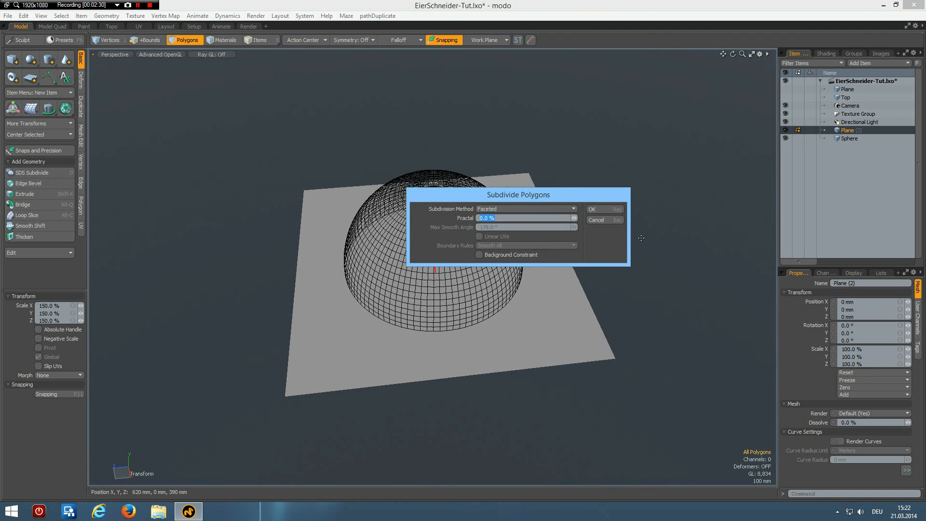
click(606, 210)
key(shift+d)
click(605, 211)
key(shift+d)
click(605, 210)
key(shift+d)
click(605, 210)
key(shift+d)
click(605, 211)
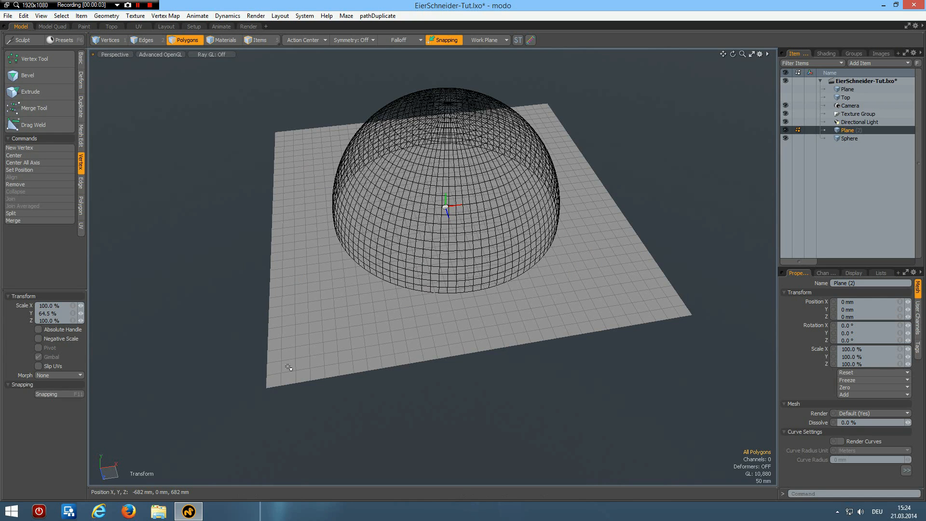
- Select every second polygon across the plane's row just inside the front edge, starting from its second polygon
key(space)
click(288, 367)
shift+click(317, 362)
key(Up)
key(Up)
key(Up)
key(Up)
key(Up)
key(Up)
key(Up)
key(Up)
key(Up)
key(Up)
key(Up)
key(Up)
key(Up)
key(Up)
key(Return)
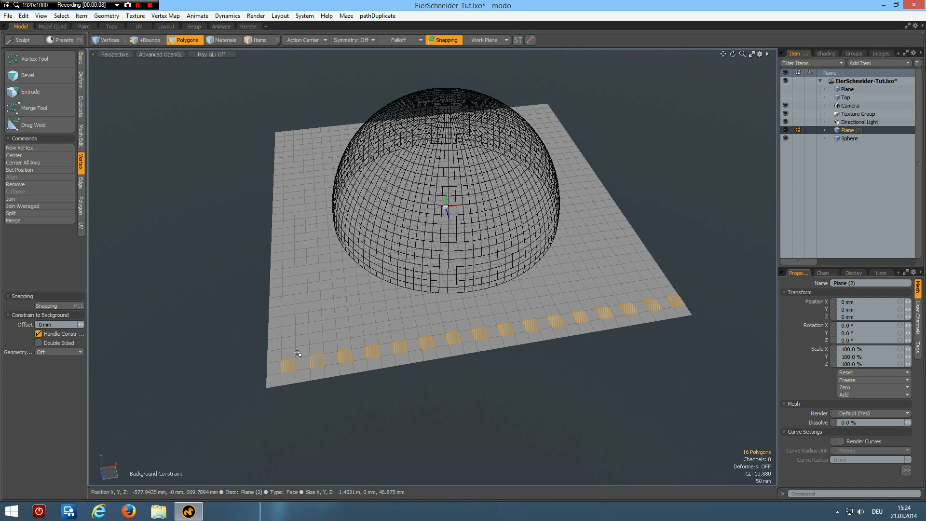
- Add the adjacent row's alternating polygons to the selection and extend it to full-length polygon loops across the plane
shift+click(288, 354)
shift+click(317, 348)
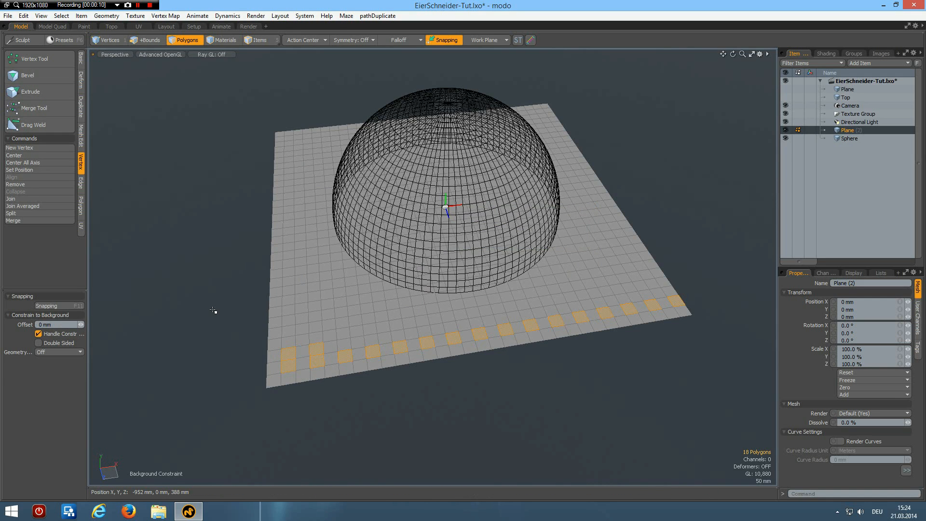
key(Up)
key(Up)
key(Up)
key(Up)
key(Up)
key(Up)
key(Up)
key(Up)
key(Up)
key(Up)
key(Up)
key(Up)
key(Up)
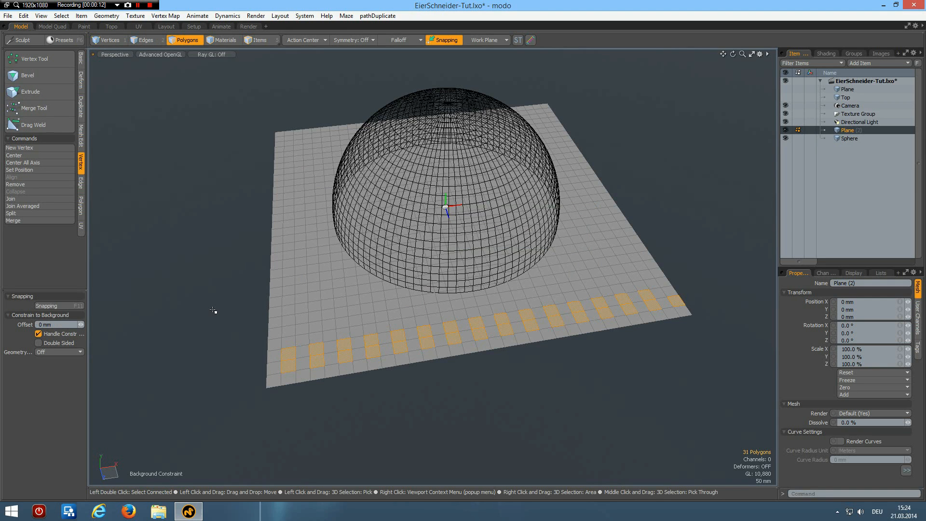
key(l)
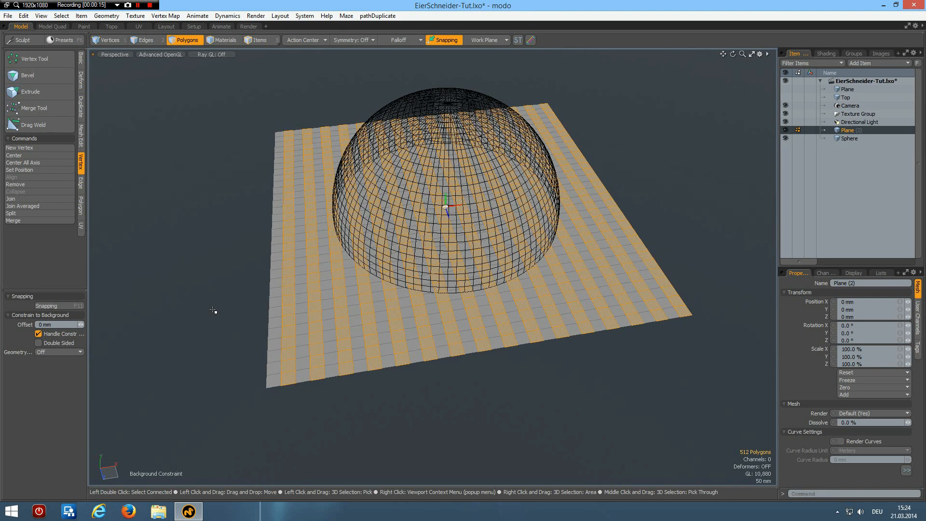
- Set the action center to Local and scale the selected polygon strips narrower, to about 85% on Y
click(304, 41)
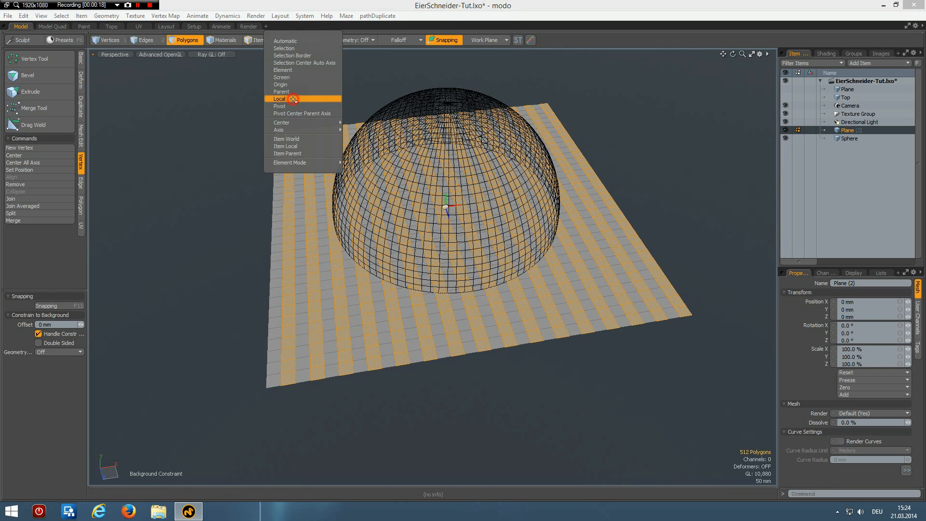
click(293, 99)
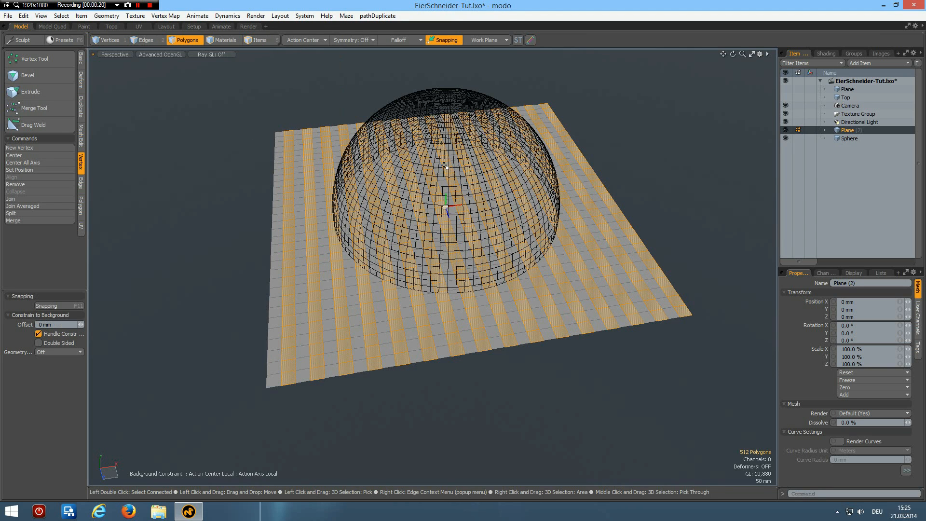
key(y)
click(638, 181)
drag(639, 182, 633, 182)
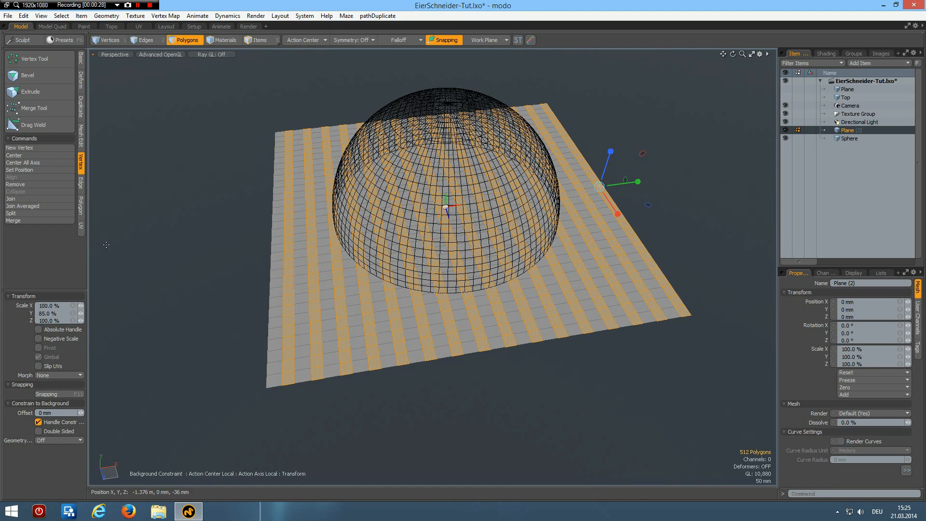
- Scale the selected polygon strips to 80% on Y, leave the scale tool and switch off the Local action center
click(58, 313)
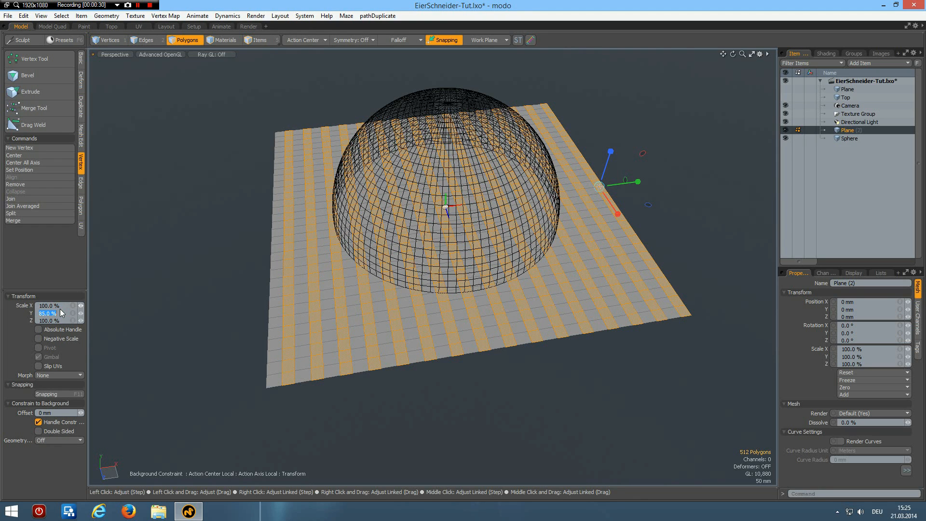
text(80)
key(Return)
click(50, 265)
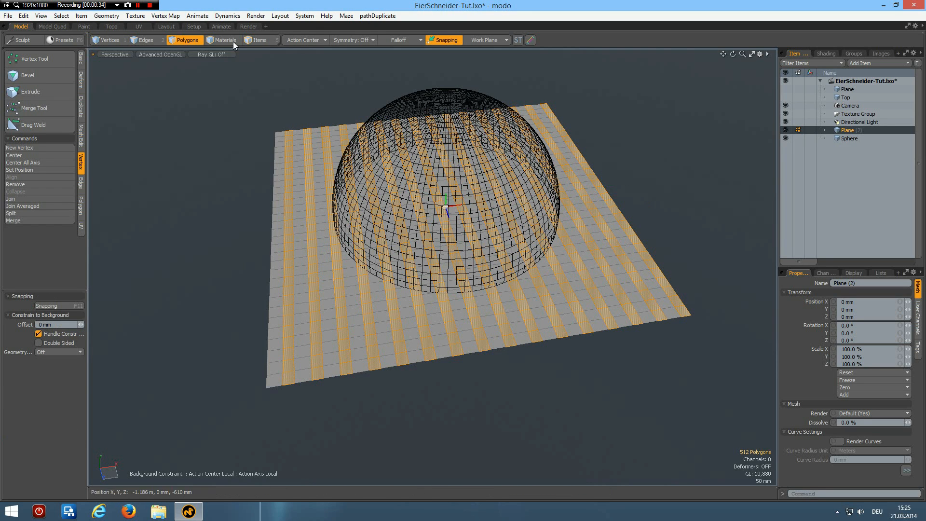
click(291, 41)
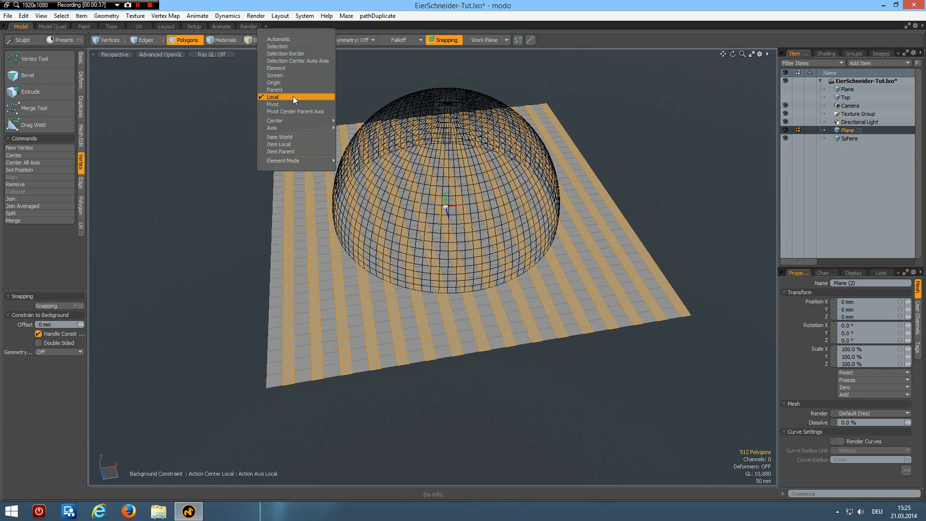
click(293, 96)
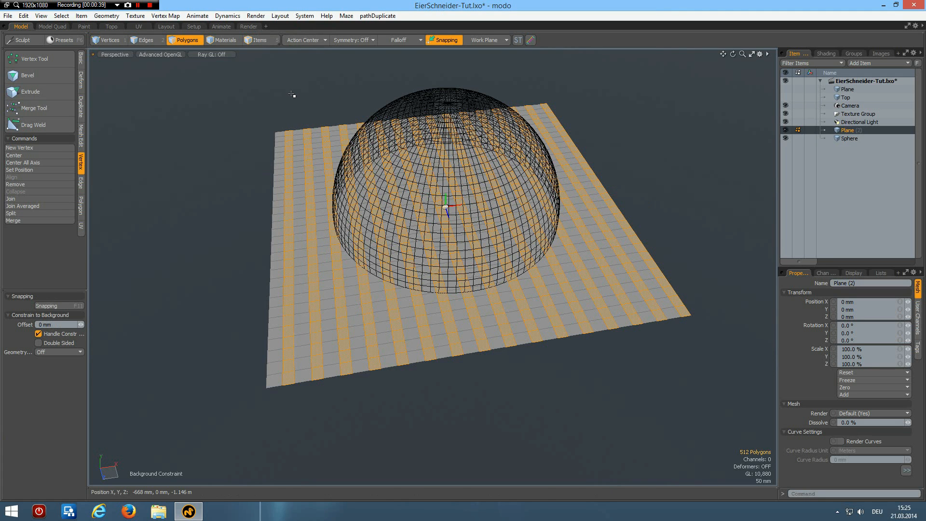
- Delete the selected strips, plus the outermost remaining strip on the negative X side of the plane
key(Delete)
key(KP_2)
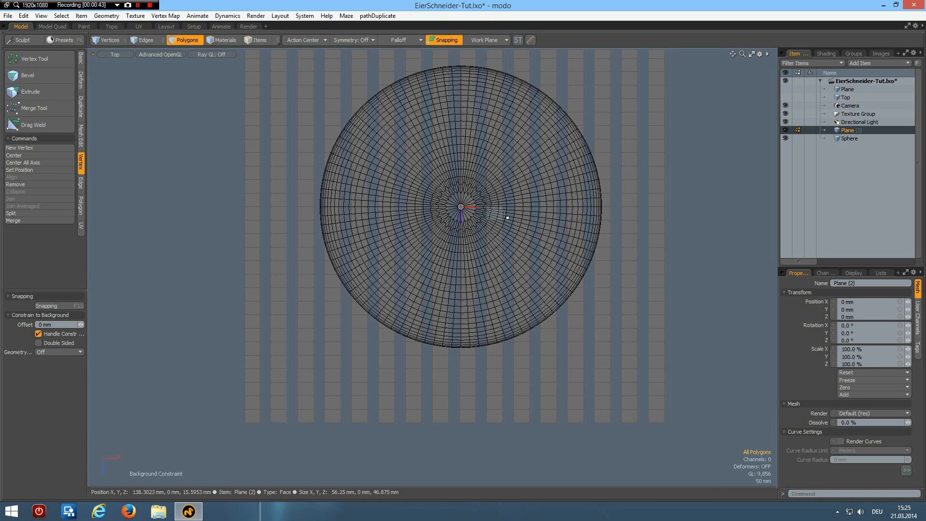
scroll(505, 217, down, 2)
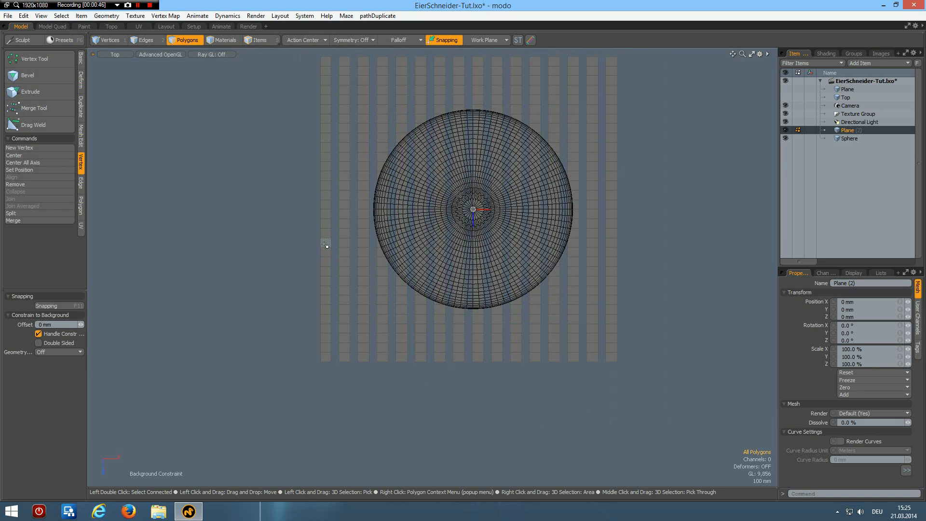
double_click(325, 245)
key(Delete)
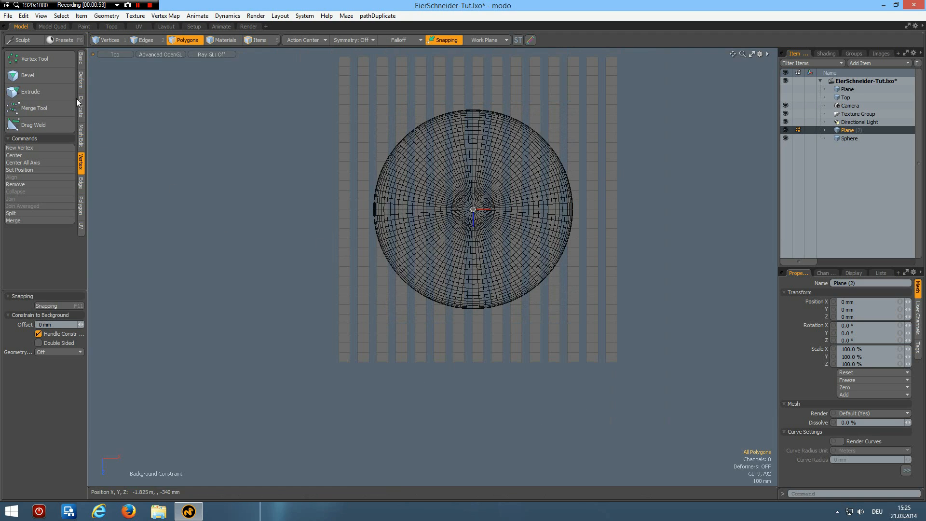
- Center the remaining strips on the X axis
click(82, 60)
click(33, 135)
click(33, 135)
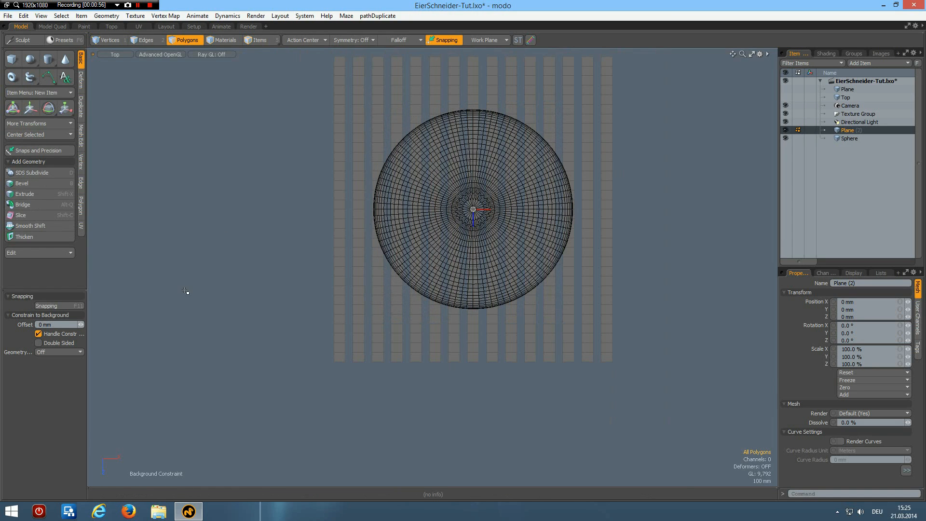
- Delete the outermost full-length strip at each end of the row
double_click(341, 256)
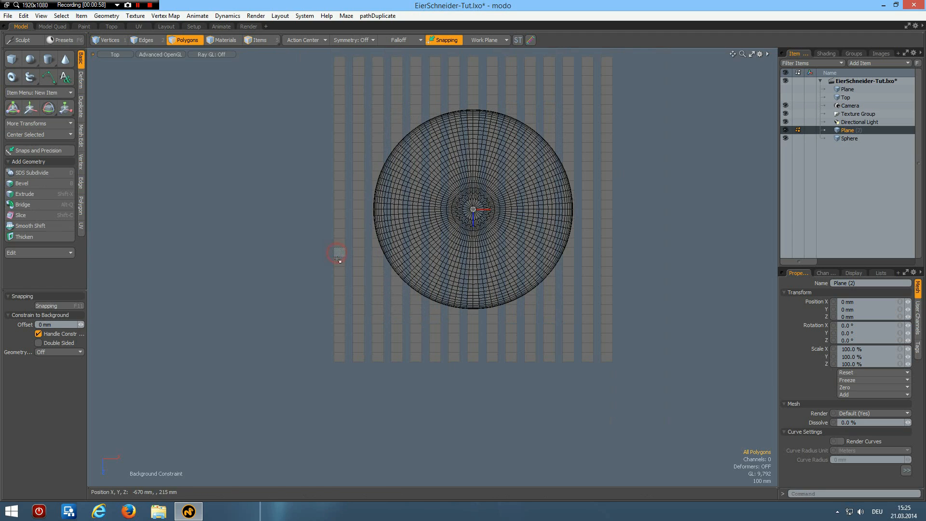
shift+double_click(607, 274)
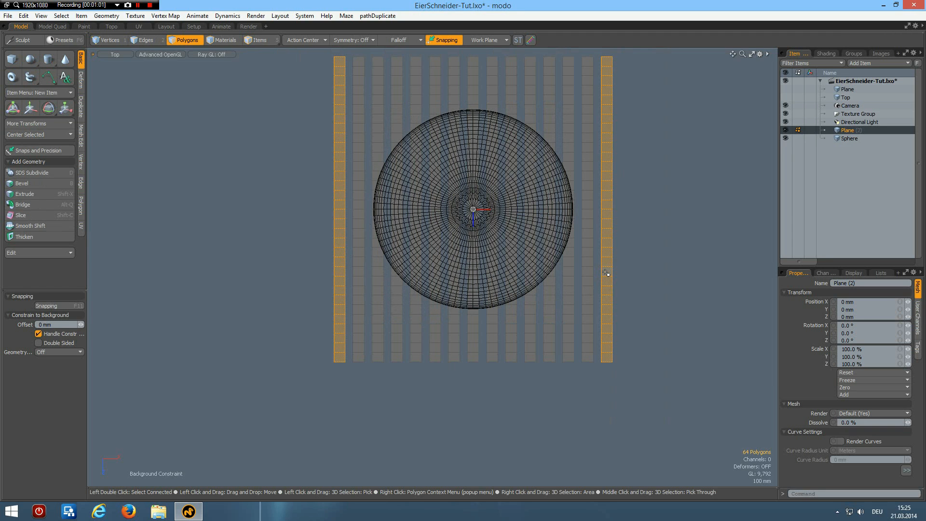
key(Delete)
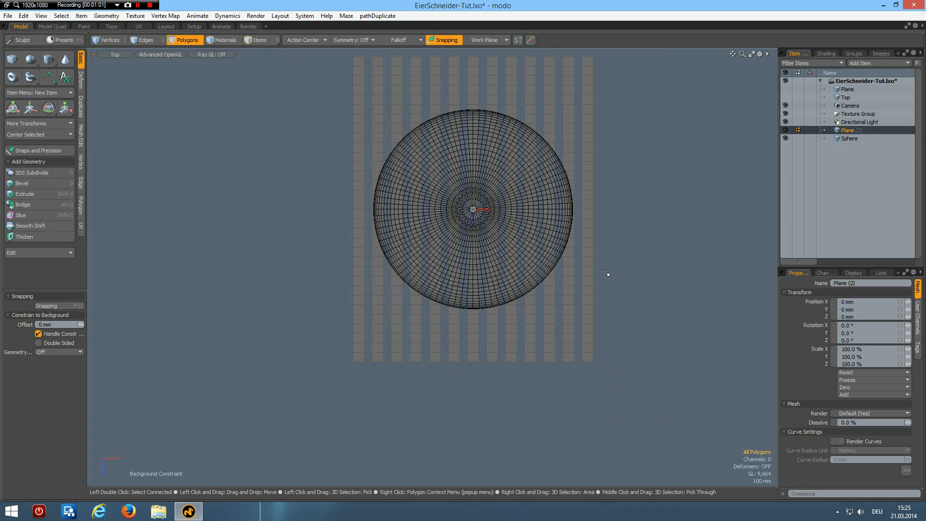
- Move all the strips straight down below the sphere, to about -715 mm on Y
key(ctrl+space)
click(656, 244)
alt+drag(558, 265, 550, 203)
key(w)
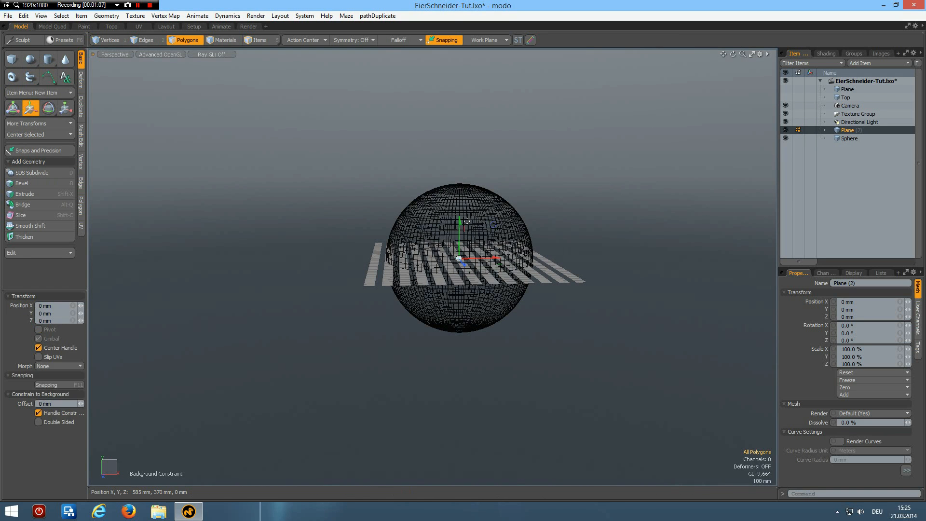
drag(462, 223, 460, 323)
mouse_move(599, 325)
alt+mouse_down()
mouse_move(600, 313)
mouse_move(602, 322)
alt+mouse_up()
- Configure the Background constraint with Geometry Constraint set to Vector and Double Sided enabled
key(F11)
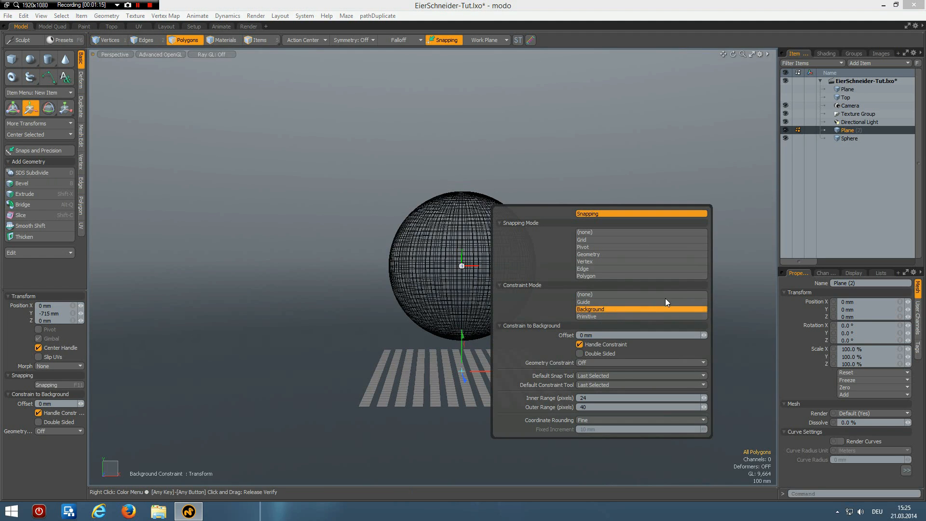
click(595, 294)
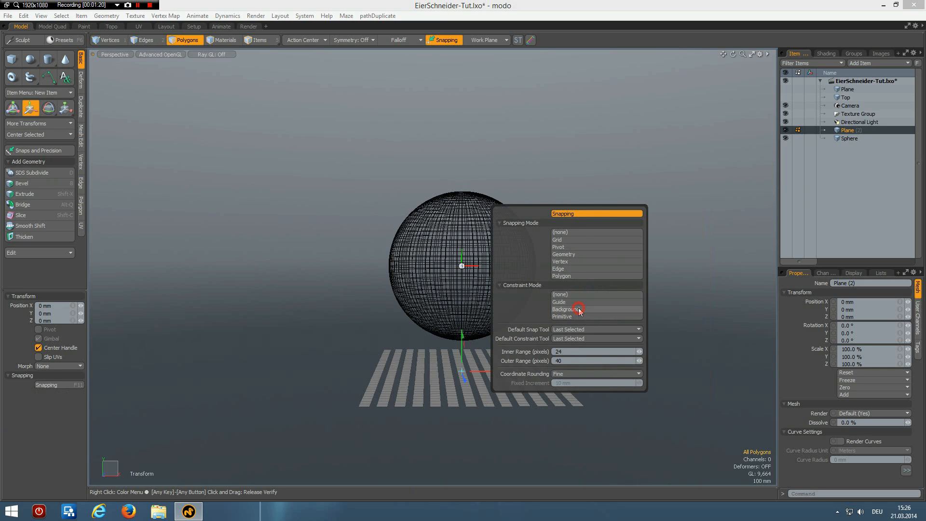
click(578, 309)
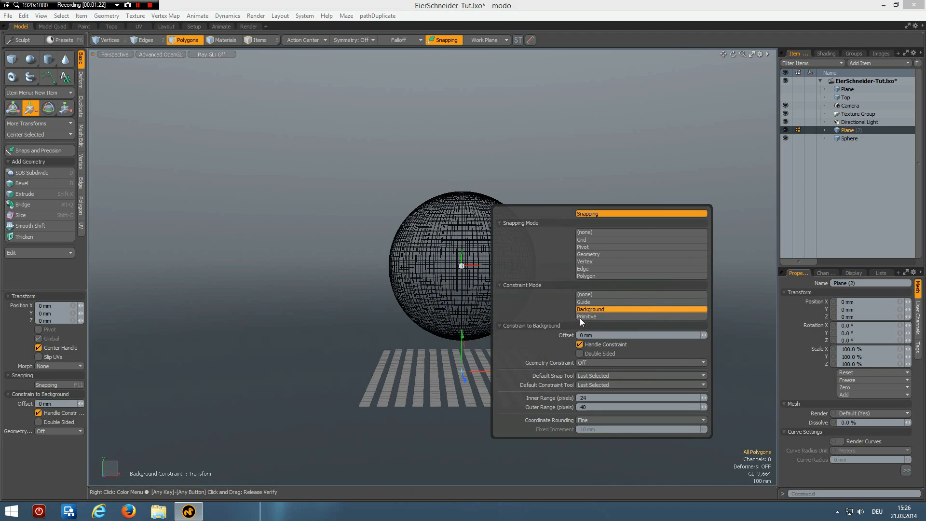
click(703, 362)
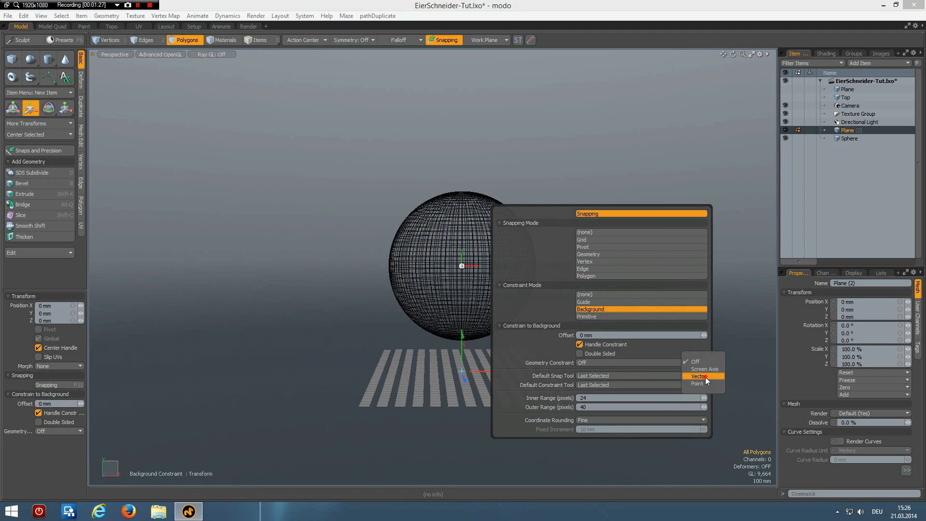
click(705, 377)
click(581, 354)
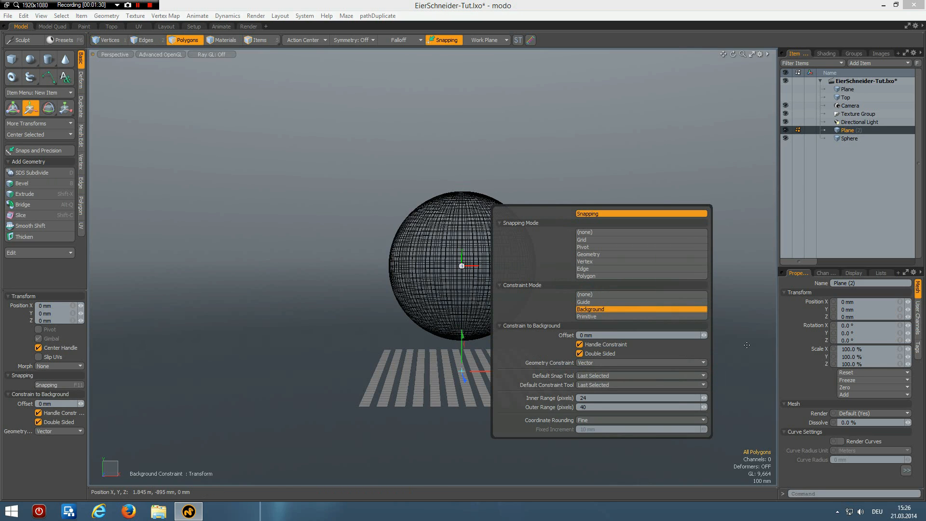
- Move the strips up into the sphere by about 716 mm on Y so they wrap its lower half from the equator
click(462, 337)
drag(462, 337, 463, 253)
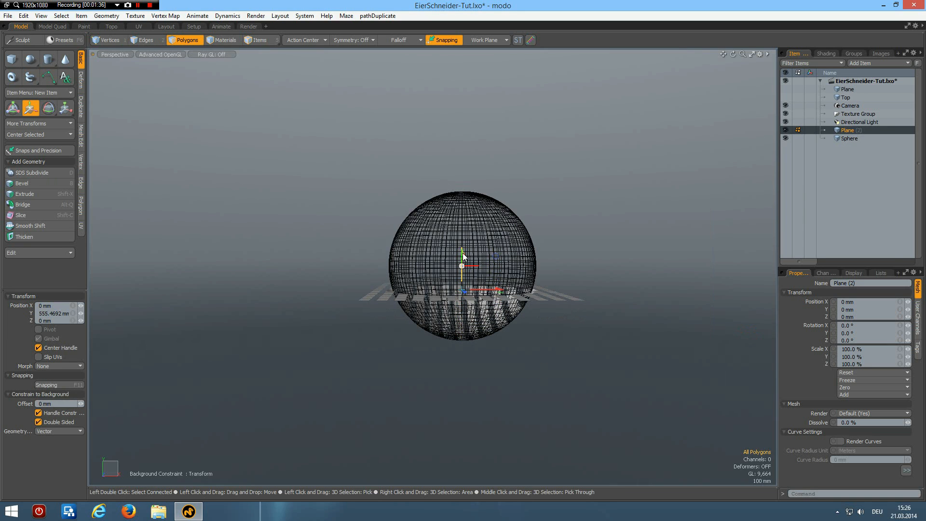
key(KP_3)
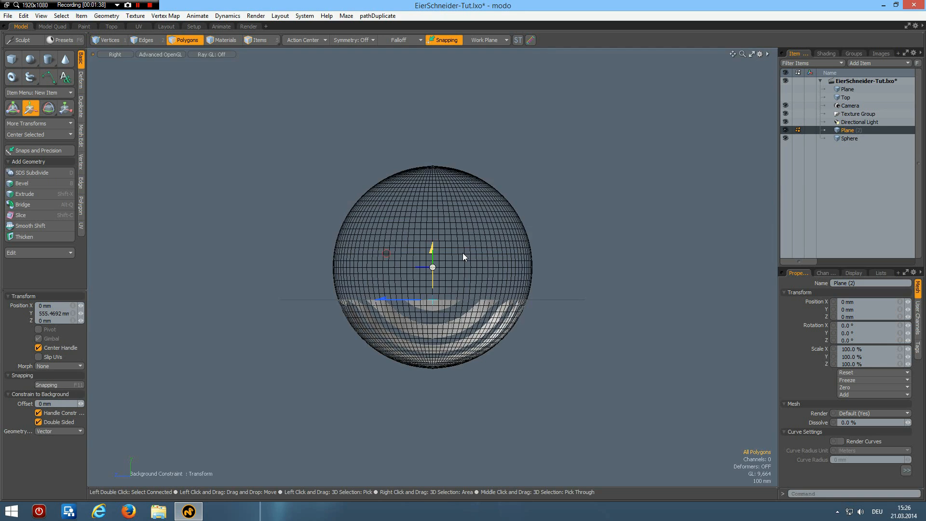
scroll(404, 285, up, 4)
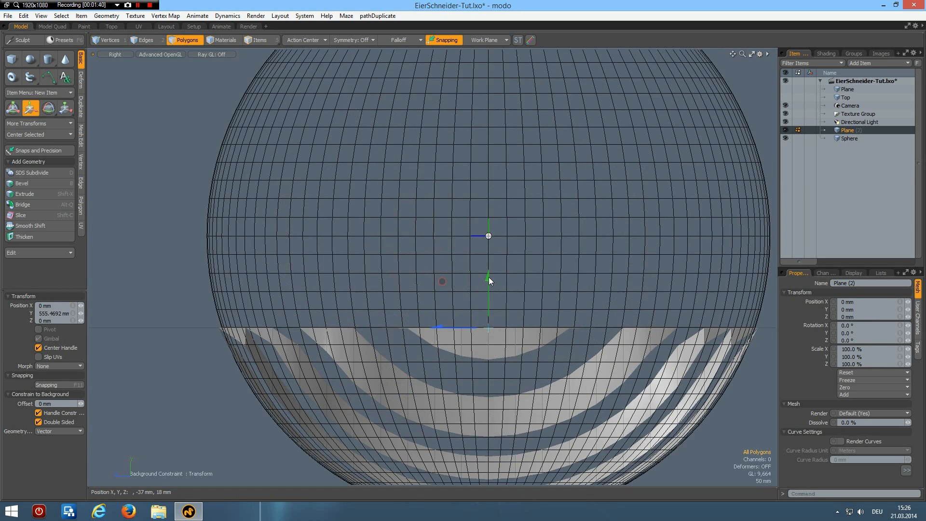
drag(488, 247, 489, 187)
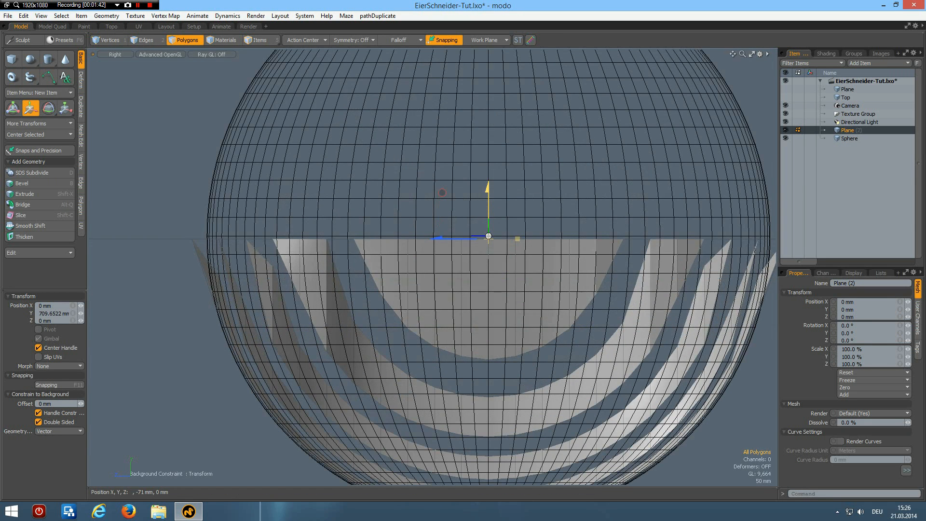
scroll(489, 188, down, 3)
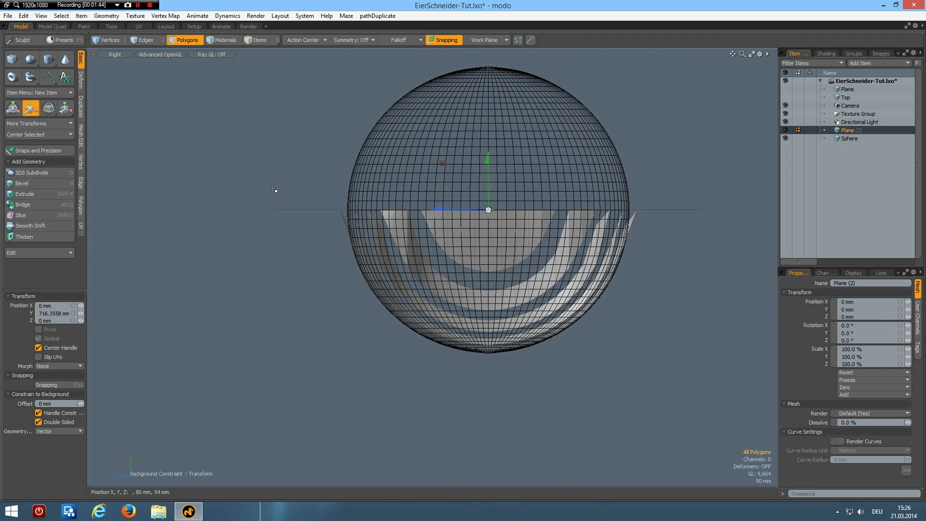
- Select the strips' flat polygons level with the sphere's equator and apply Set Position to them
key(space)
drag(238, 118, 747, 212)
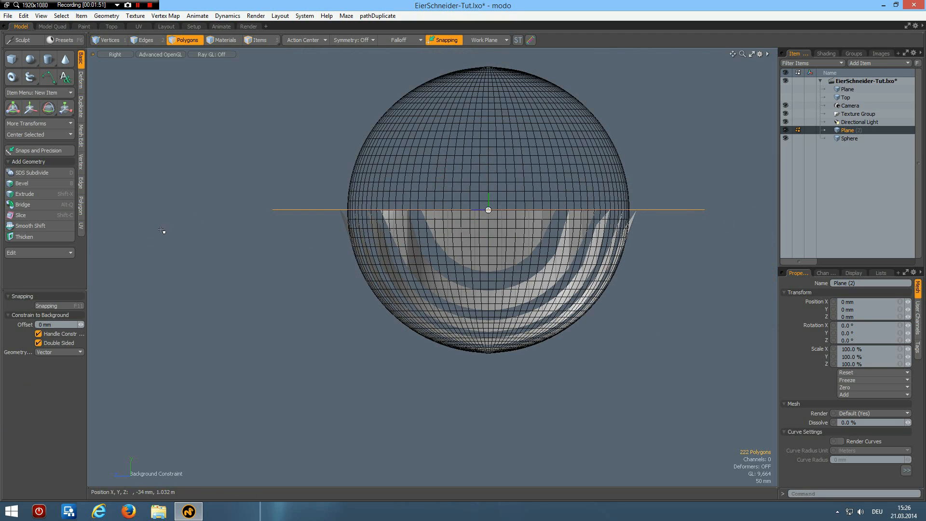
click(81, 163)
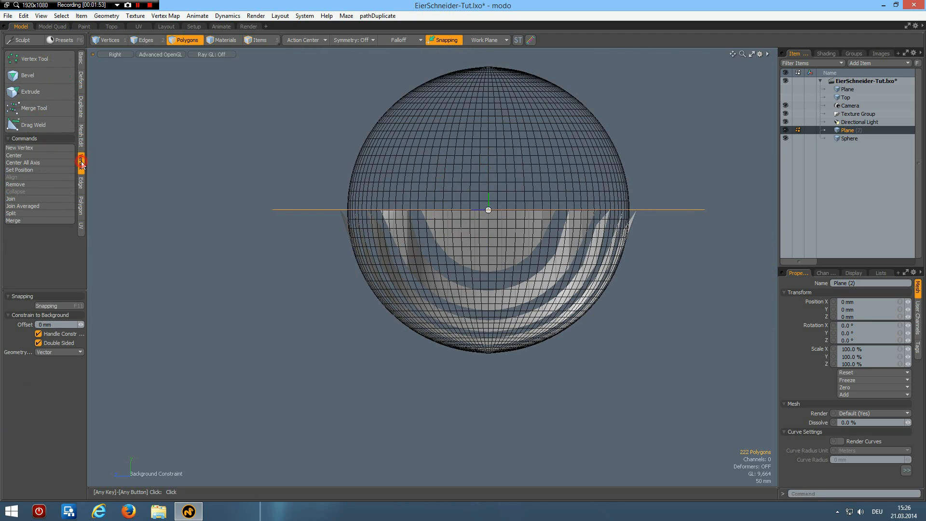
click(36, 170)
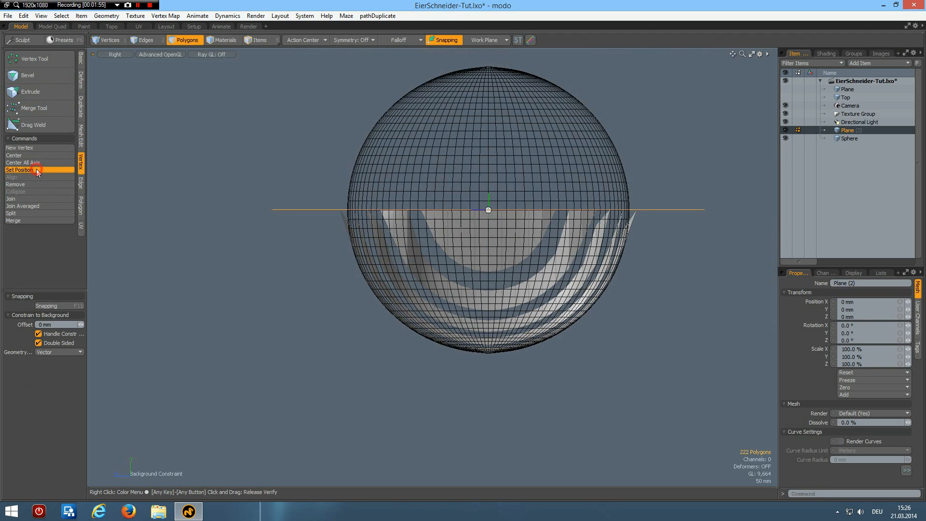
click(602, 218)
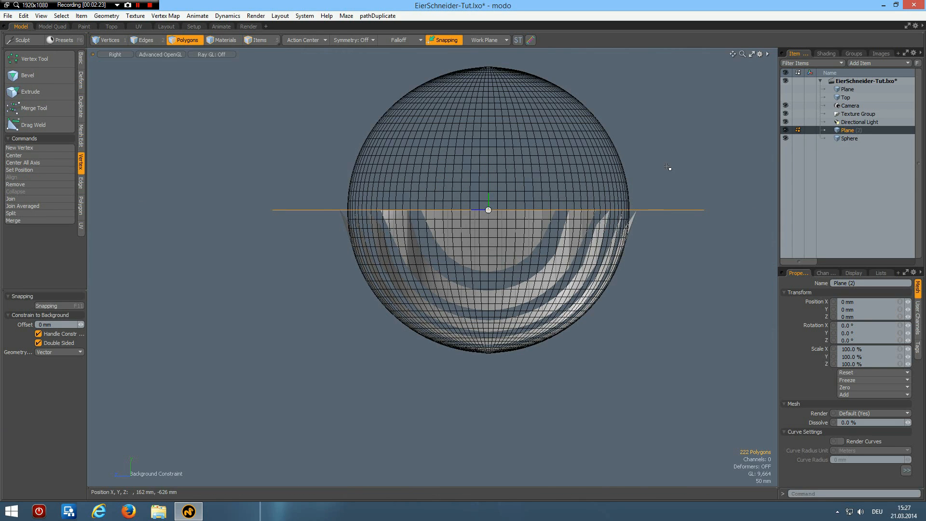
- Delete the Sphere item and inspect the remaining bowl-shaped strips in perspective
click(849, 138)
right_click(852, 137)
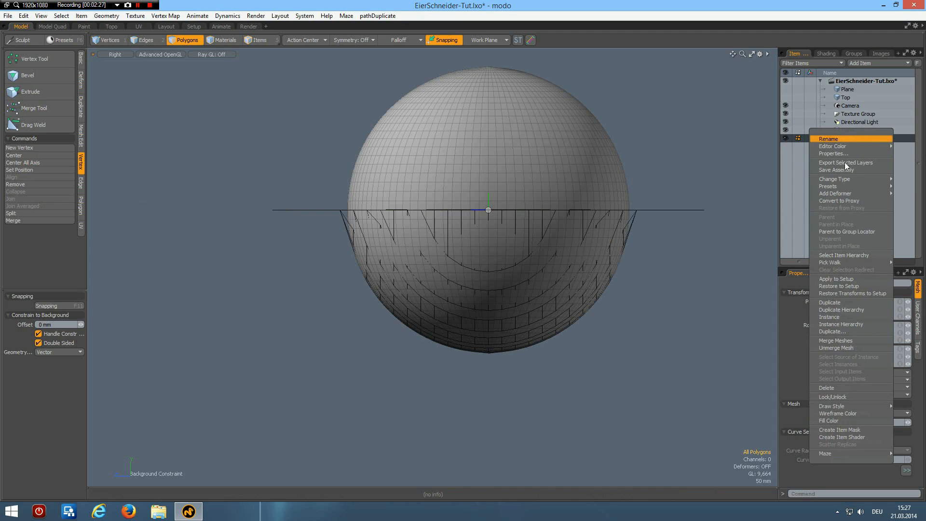
click(827, 387)
key(ctrl+space)
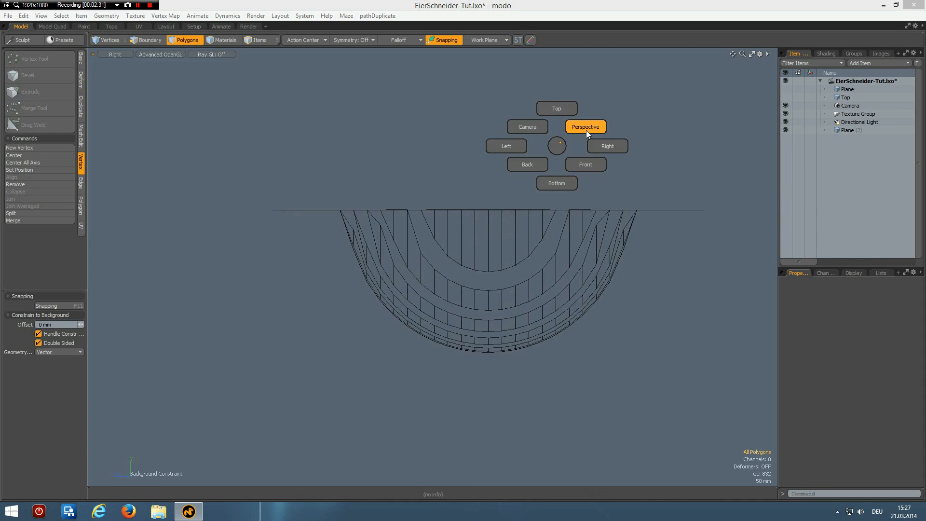
click(587, 130)
alt+drag(532, 181, 533, 230)
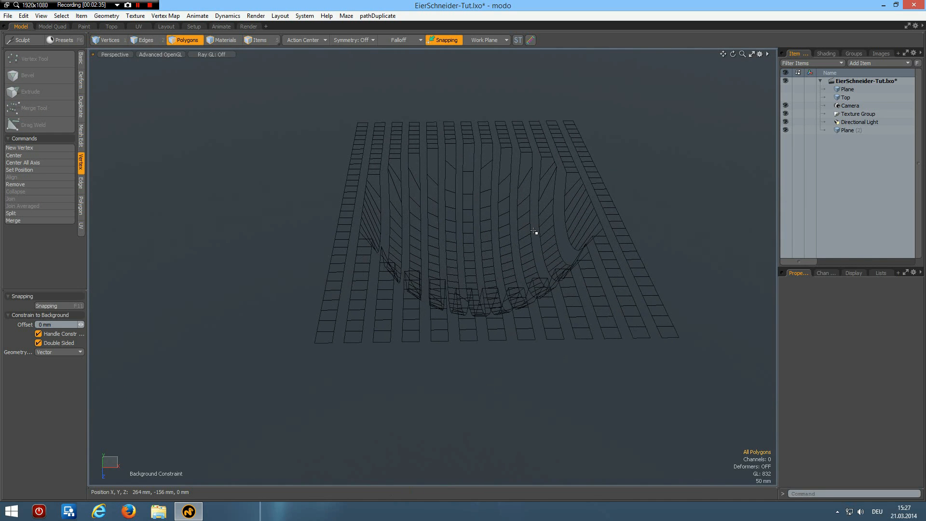
- Rename the Plane (2) mesh as Bottom and place it directly below Top in the item hierarchy
click(847, 132)
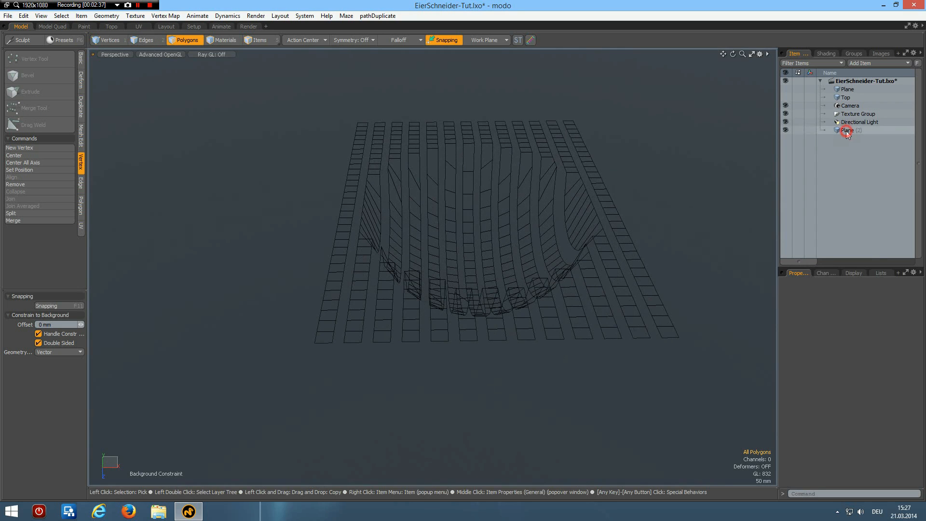
click(846, 131)
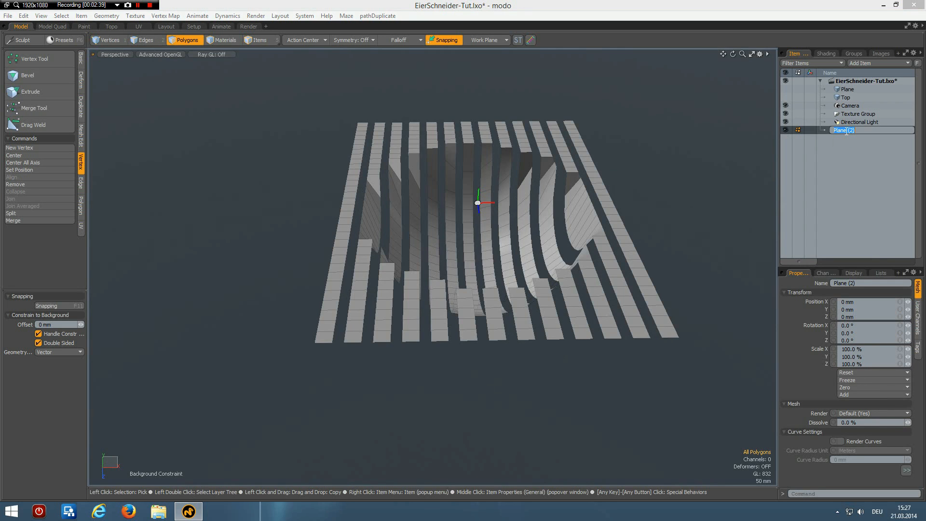
text(Bottom)
key(Return)
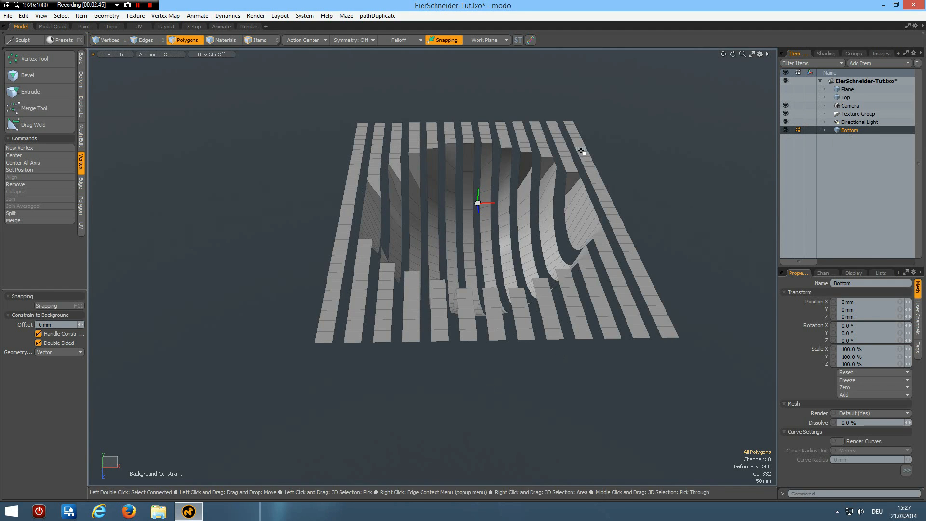
click(839, 129)
drag(850, 109, 849, 102)
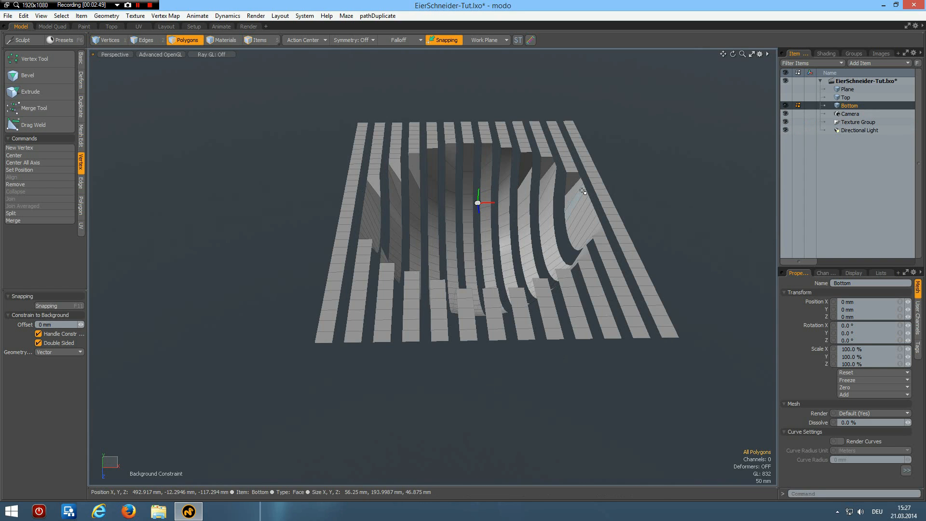
- Add a lengthwise edge loop at 50% through the middle strip in the Top view
key(KP_1)
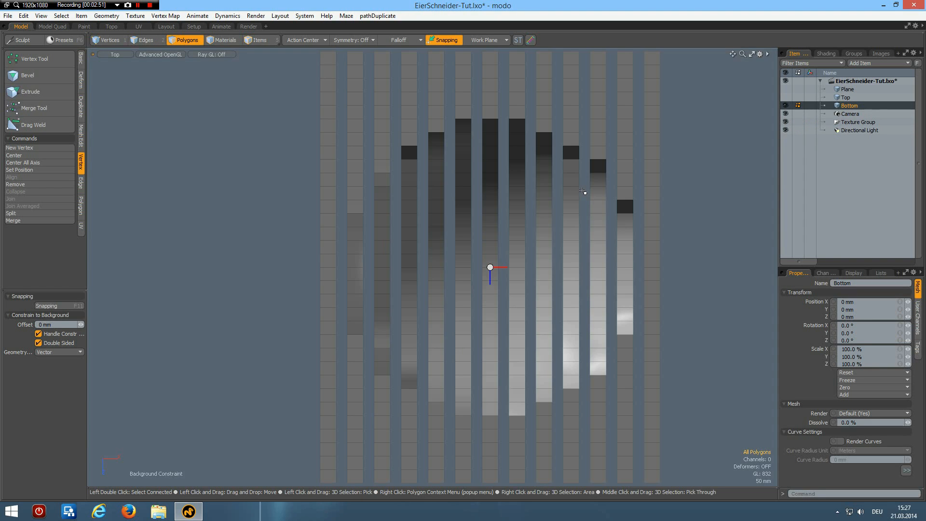
alt+shift+drag(537, 161, 502, 224)
scroll(502, 224, down, 2)
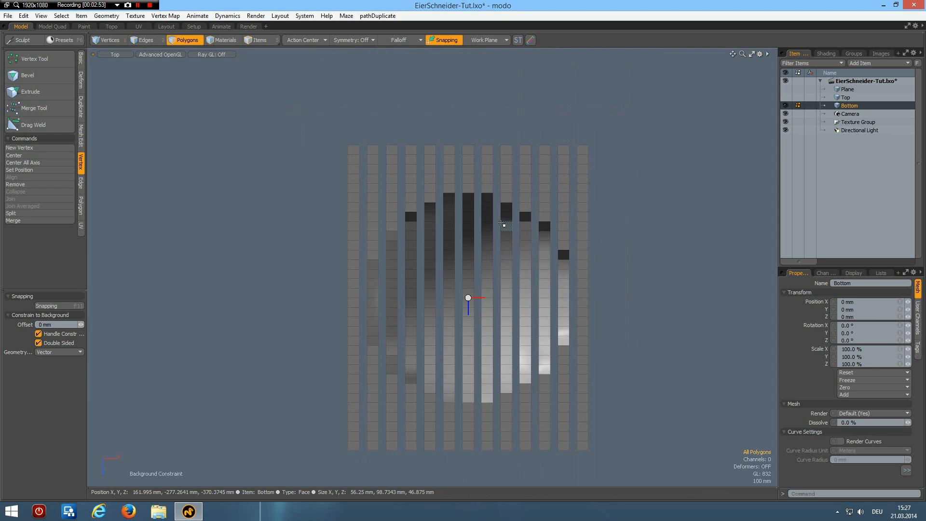
key(2)
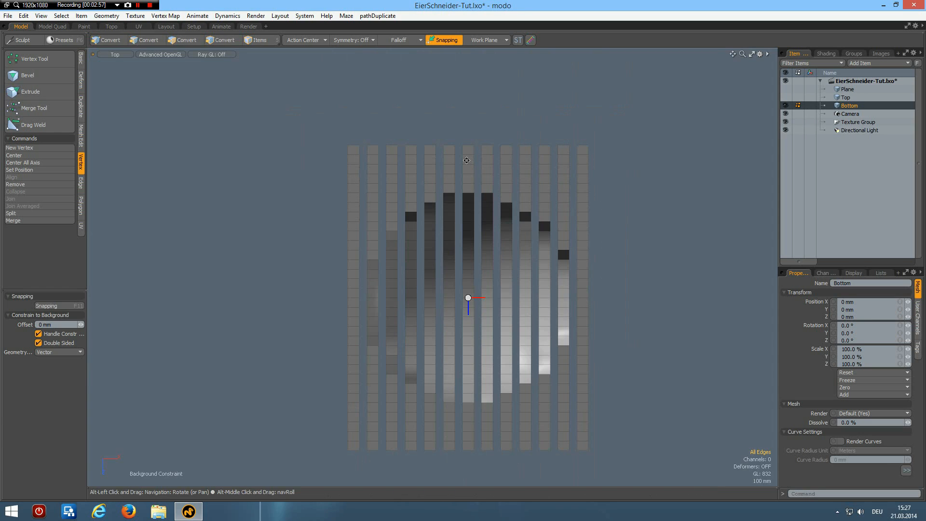
key(alt+l)
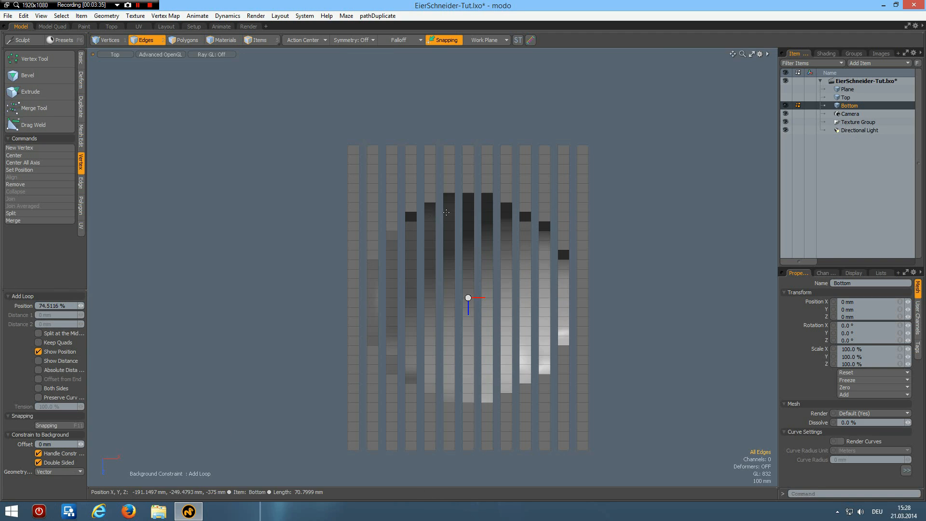
click(468, 174)
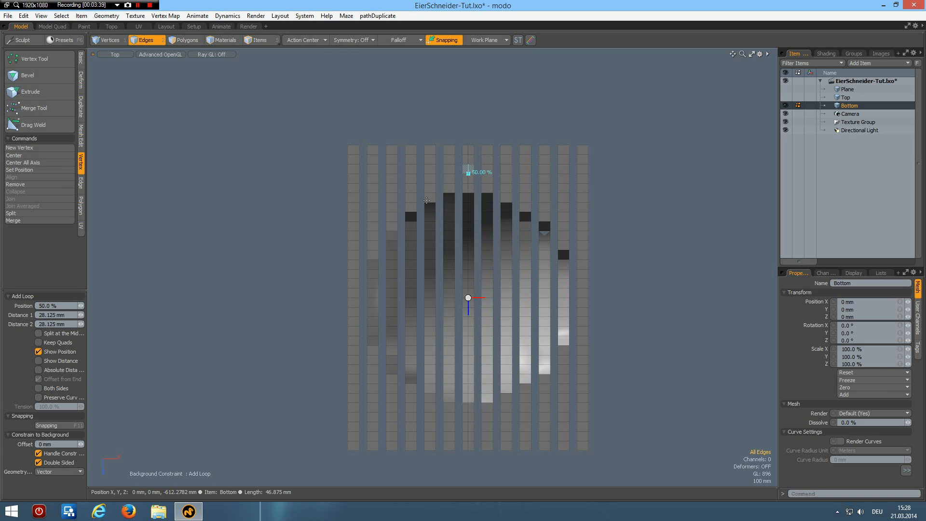
scroll(470, 156, up, 2)
scroll(468, 162, down, 1)
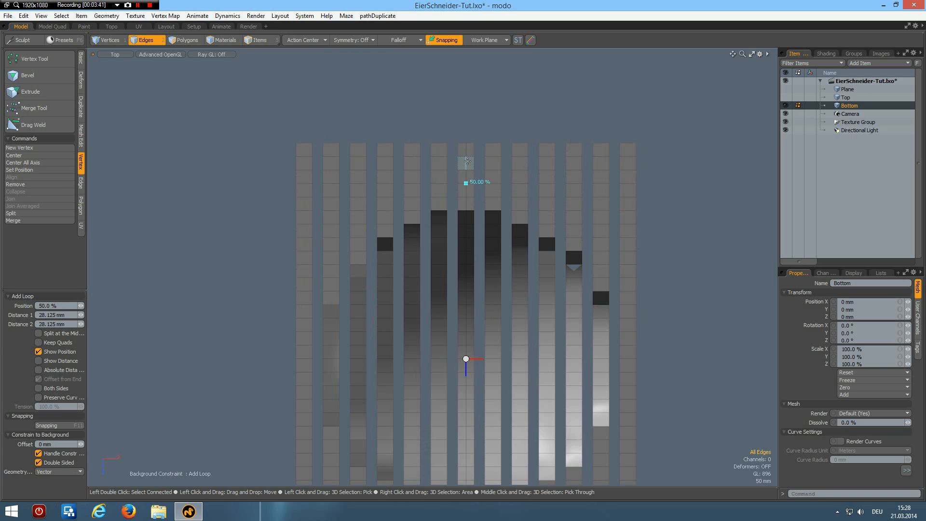
key(space)
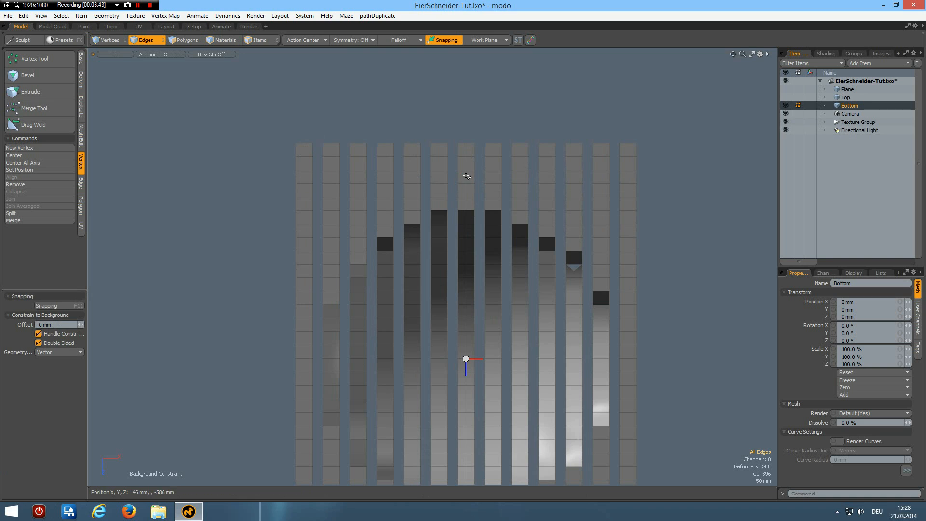
- Delete all polygons of the Bottom mesh except the quarter on the negative X and negative Z side
key(3)
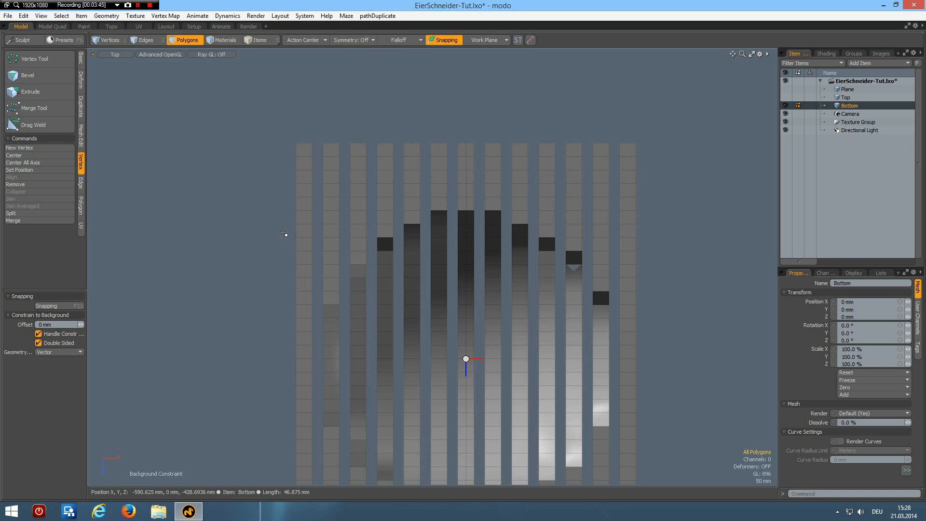
mouse_move(268, 116)
right_down()
mouse_move(314, 199)
mouse_move(442, 357)
mouse_move(473, 366)
right_up()
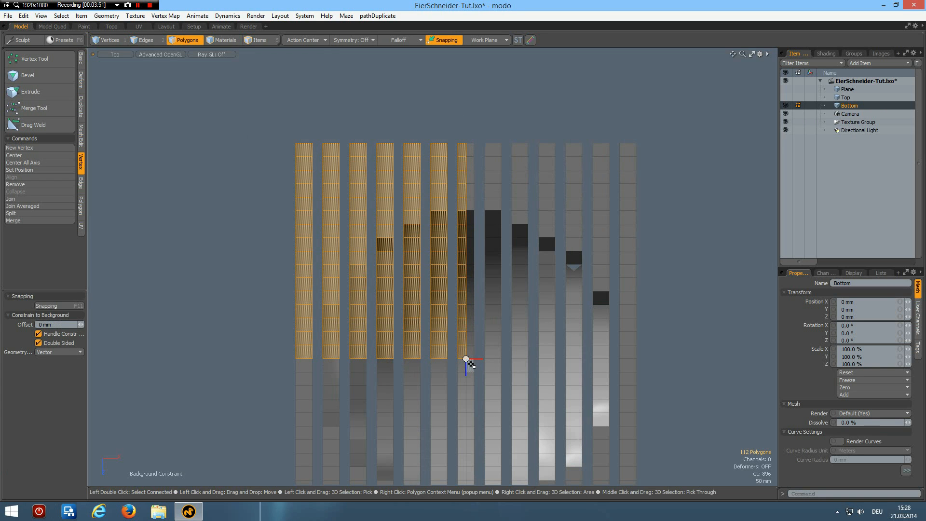
key(bracketleft)
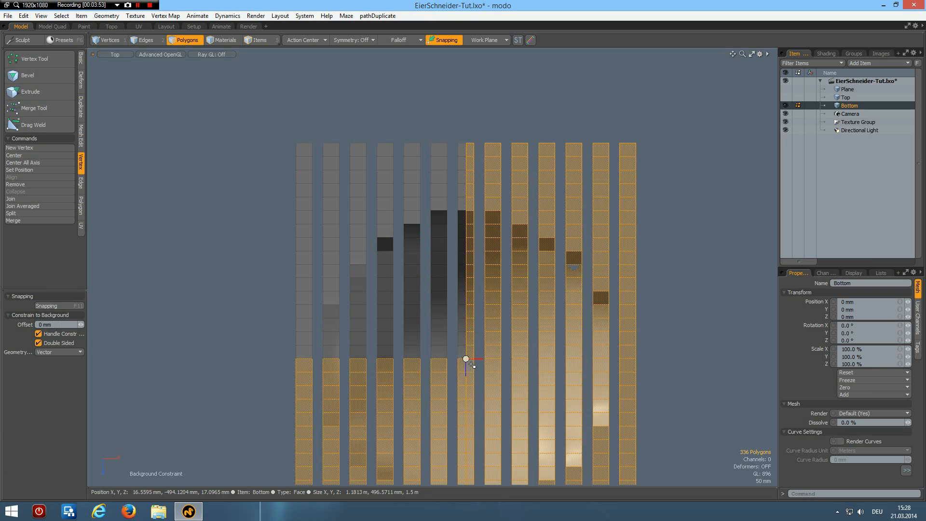
key(Delete)
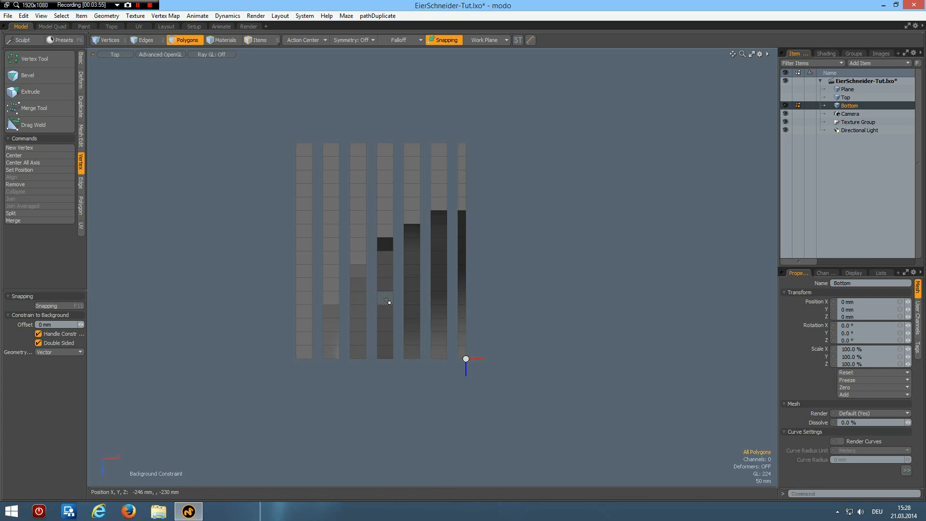
- Bridge the gap between the two outermost strips and remove the edge loop along the outermost strip's inner side
key(2)
right_drag(304, 129, 329, 421)
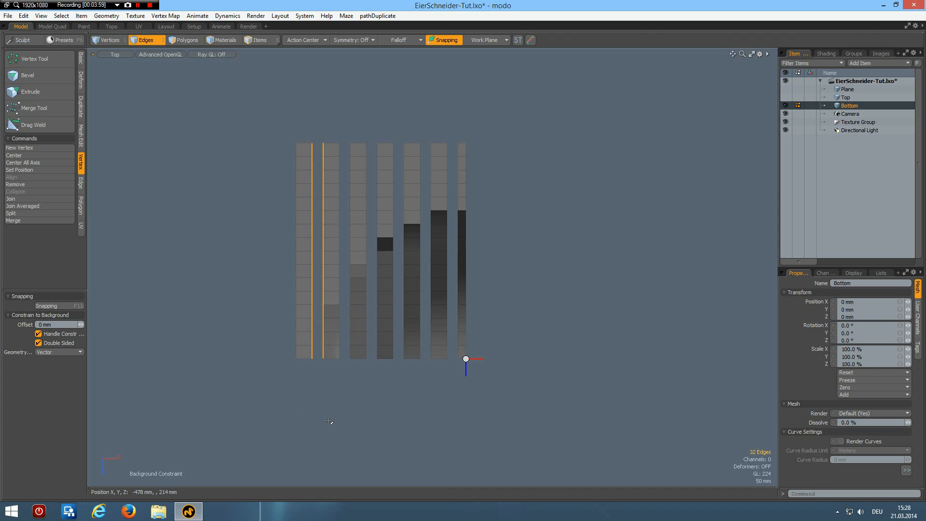
key(shift+b)
click(344, 400)
key(space)
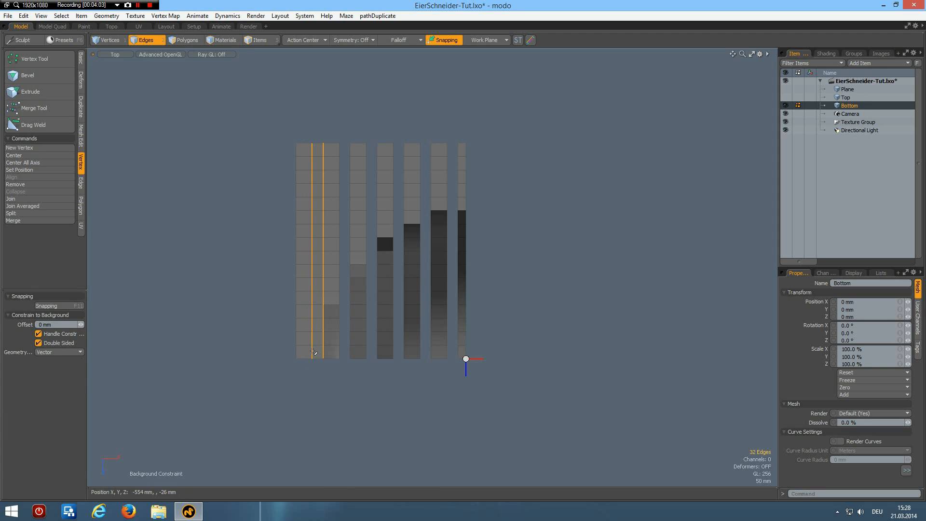
double_click(312, 352)
key(Escape)
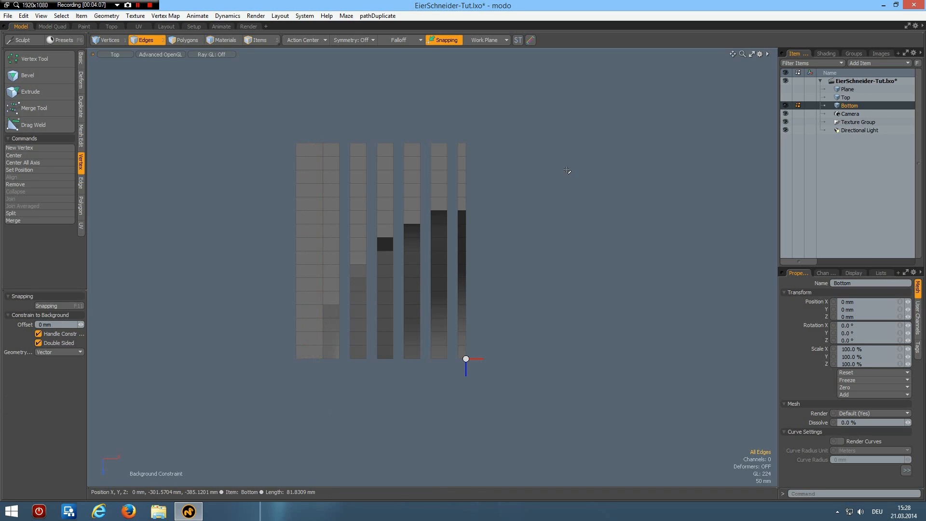
- Remove the two rows of cross edges nearest the strips' outer ends on negative Z
right_drag(276, 149, 491, 165)
shift+right_drag(285, 165, 519, 178)
click(518, 179)
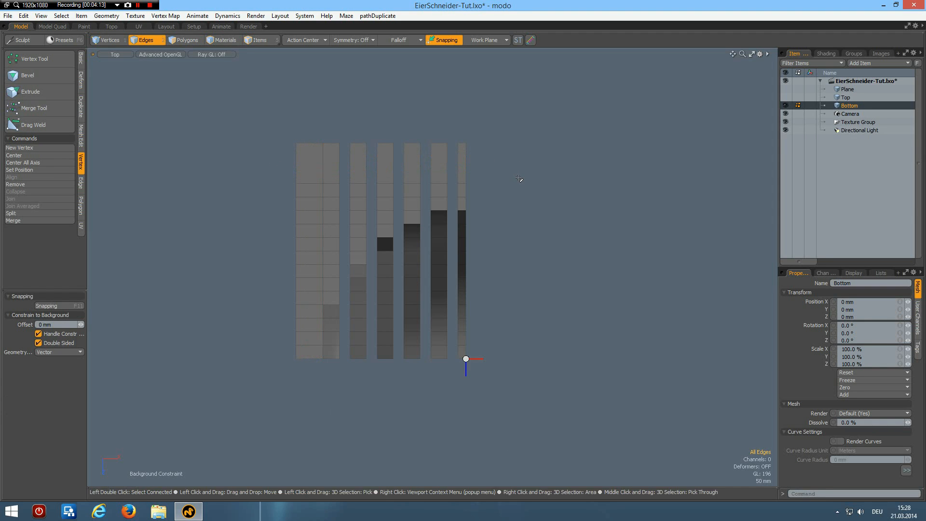
- Rotate the strips' merged end polygons by -75° on X about their inner edge in the Right view
key(3)
mouse_move(274, 118)
right_down()
mouse_move(410, 174)
mouse_move(531, 187)
right_up()
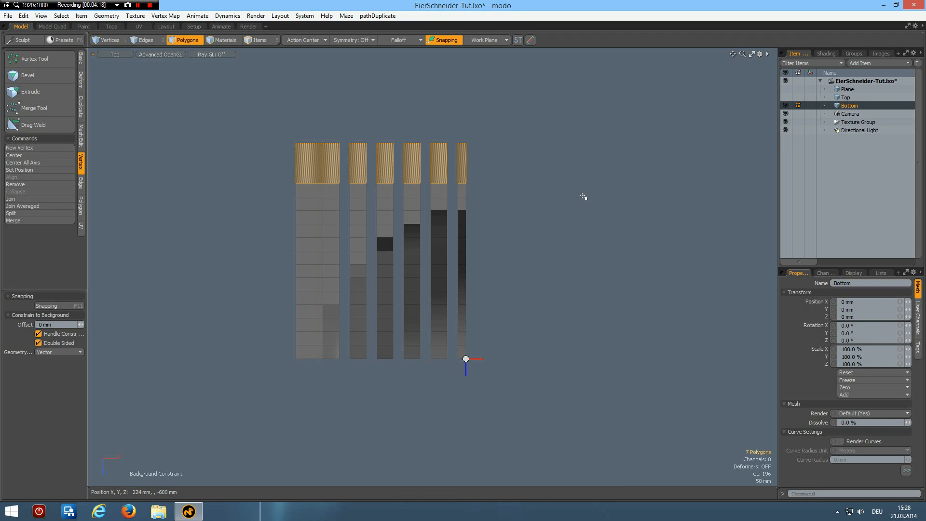
key(KP_3)
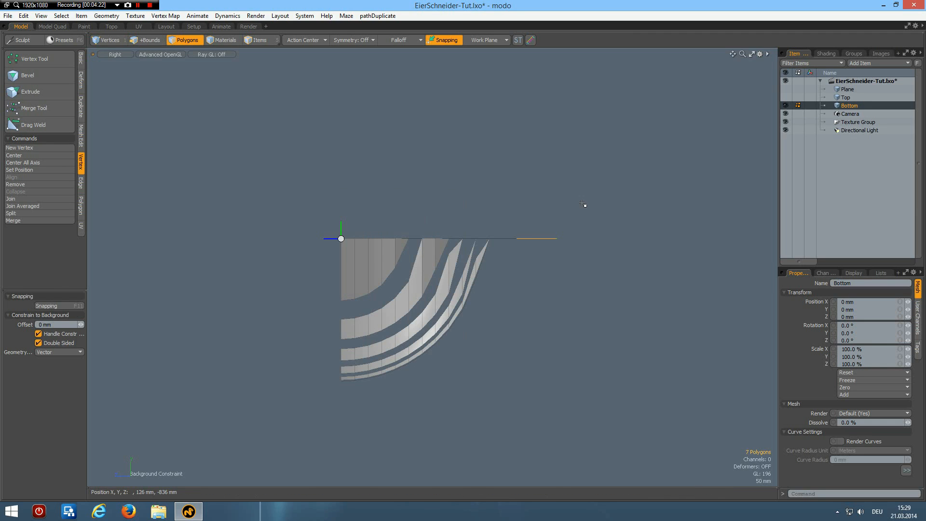
key(shift+a)
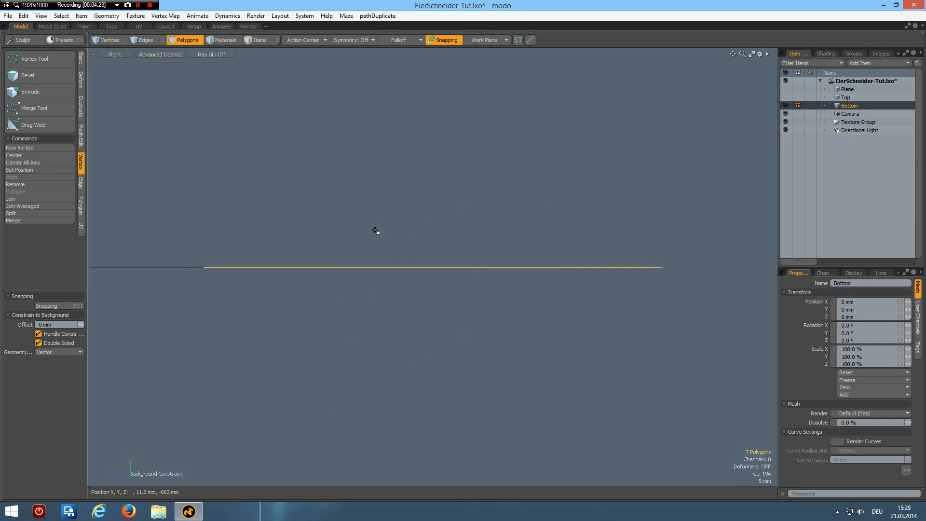
key(e)
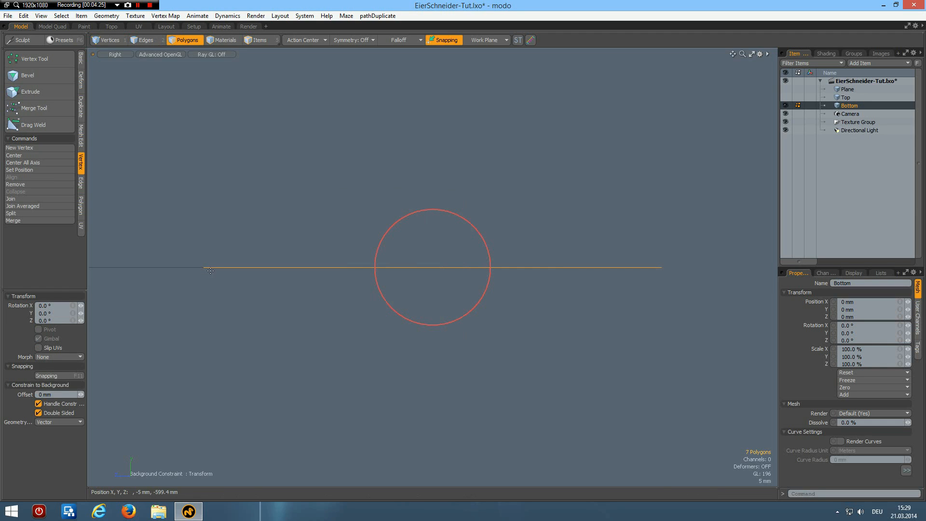
click(204, 267)
drag(252, 244, 244, 314)
scroll(363, 328, down, 5)
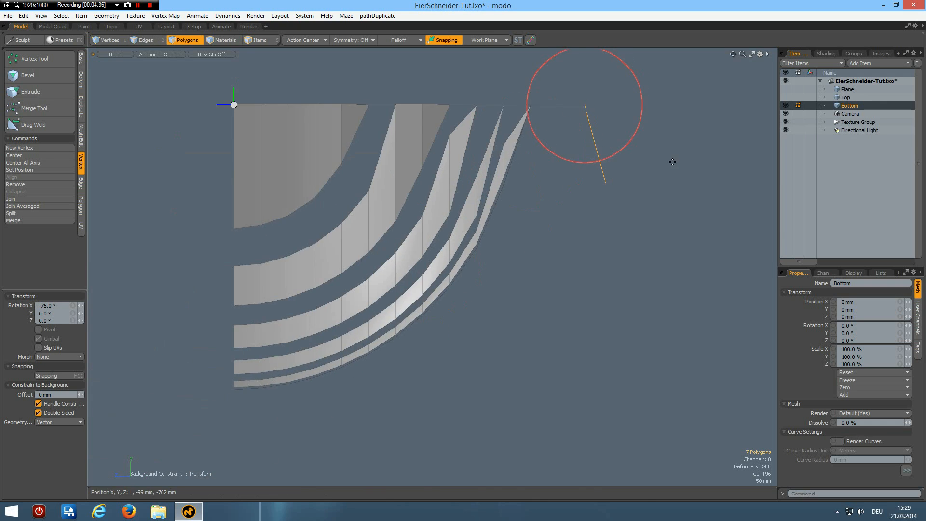
scroll(673, 162, down, 2)
key(space)
key(Escape)
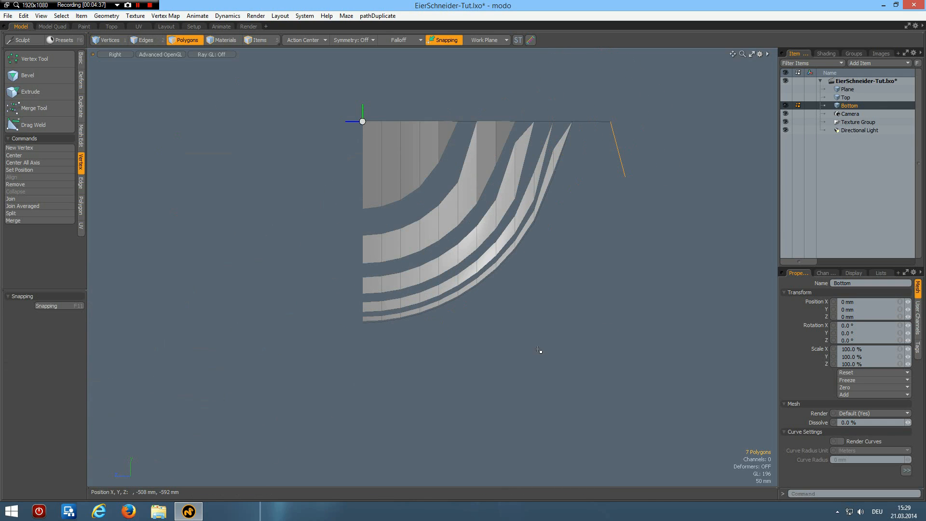
- Draw a flat cube primitive about 54 mm high and 922 mm long just below the bowl as a guide
click(81, 58)
click(13, 59)
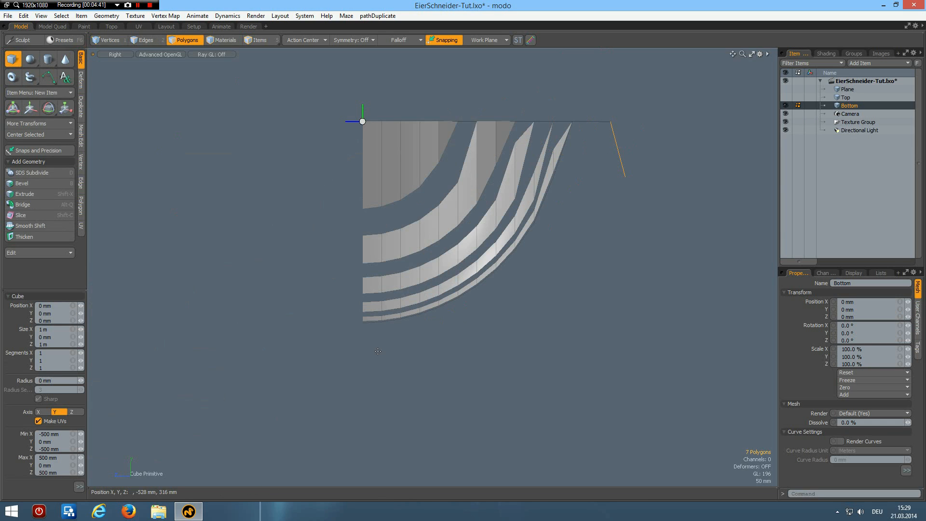
drag(348, 334, 723, 356)
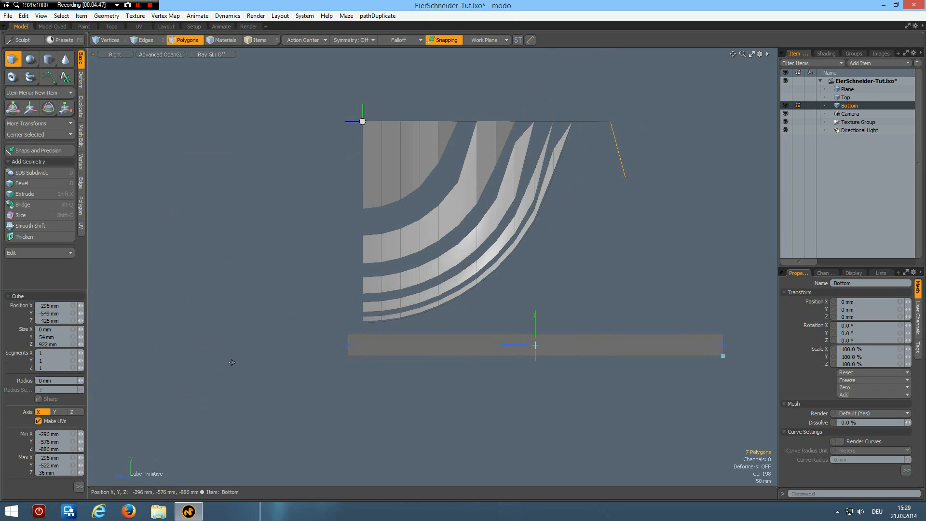
key(space)
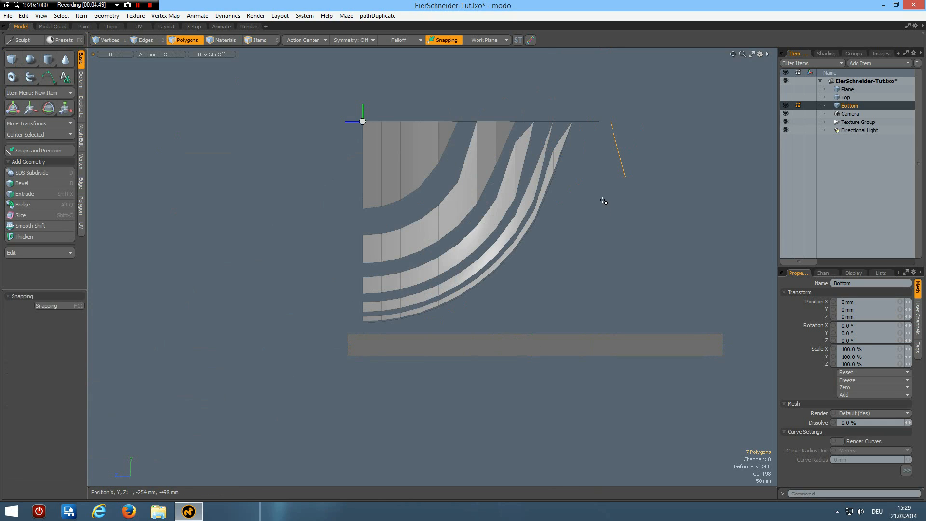
- Move the angled flaps' end vertices down and outward along their slope to the guide plane's lower edge
key(1)
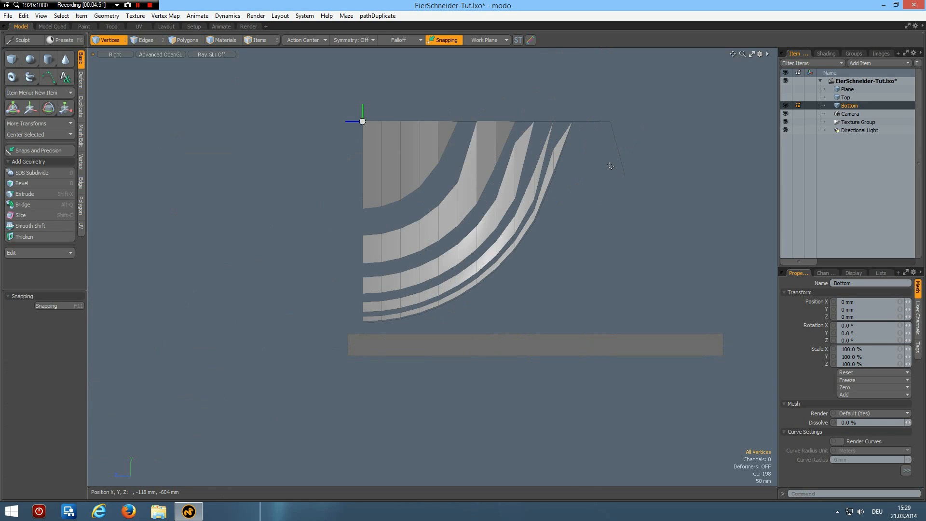
middle_drag(610, 165, 644, 196)
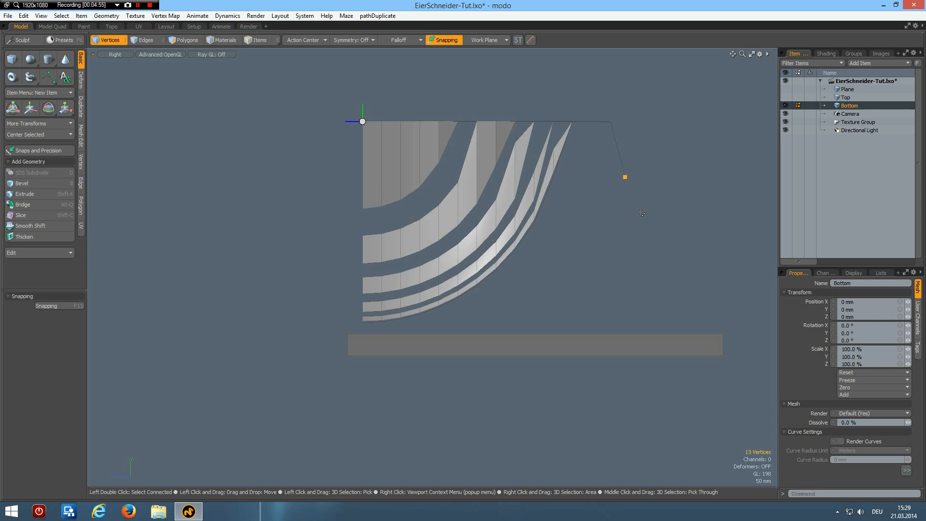
key(w)
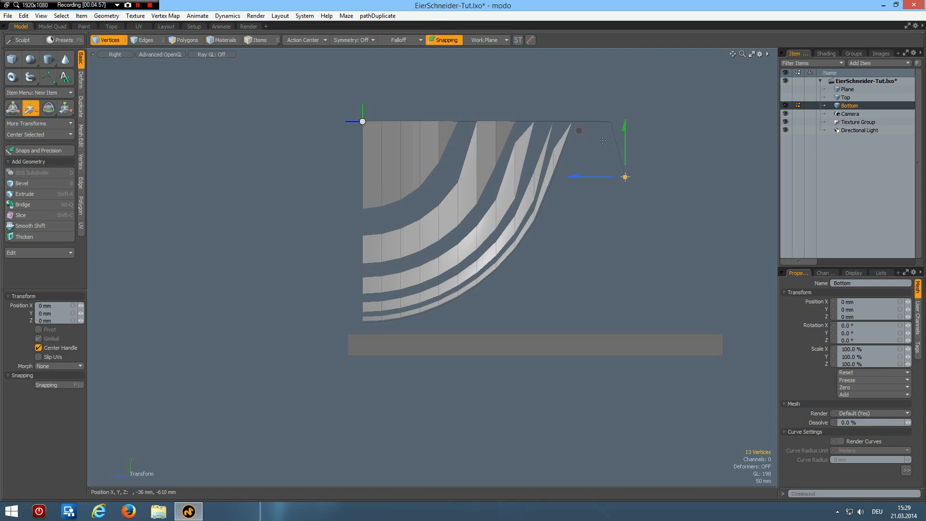
drag(625, 177, 518, 279)
key(space)
click(705, 181)
scroll(519, 279, up, 3)
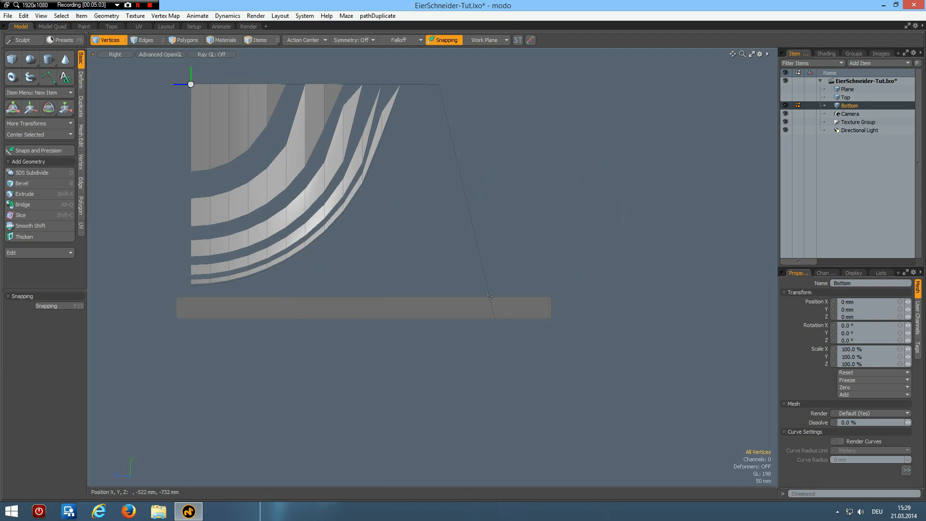
- Slice the angled flaps horizontally just above the guide plane's upper edge, at about -520.5 mm on Y
key(shift+c)
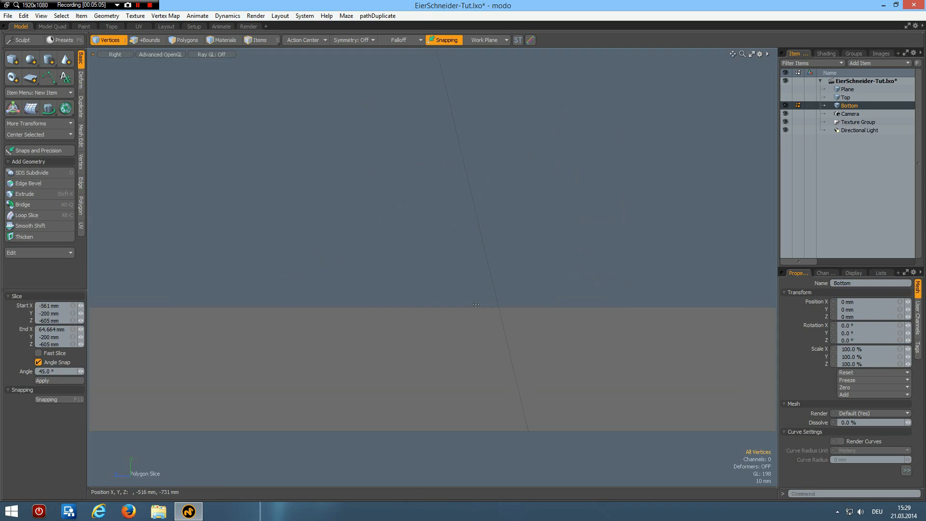
drag(453, 304, 455, 304)
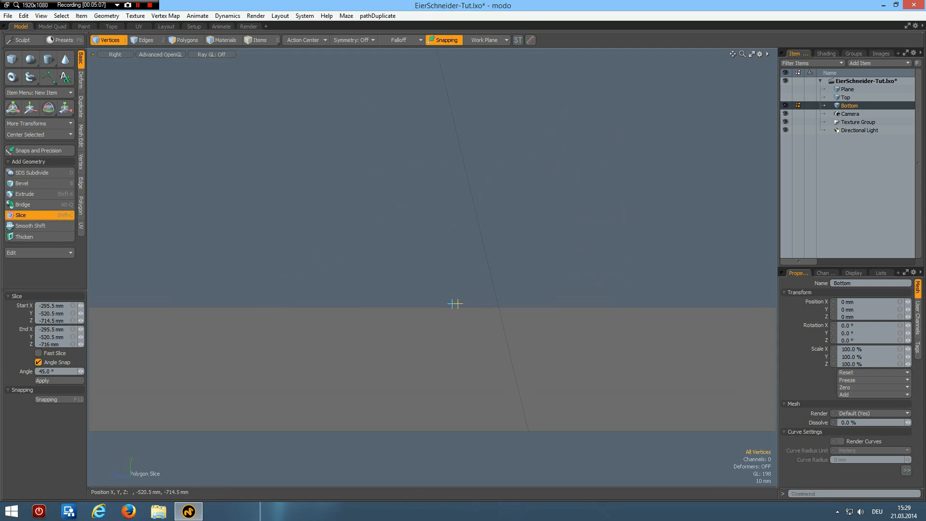
key(space)
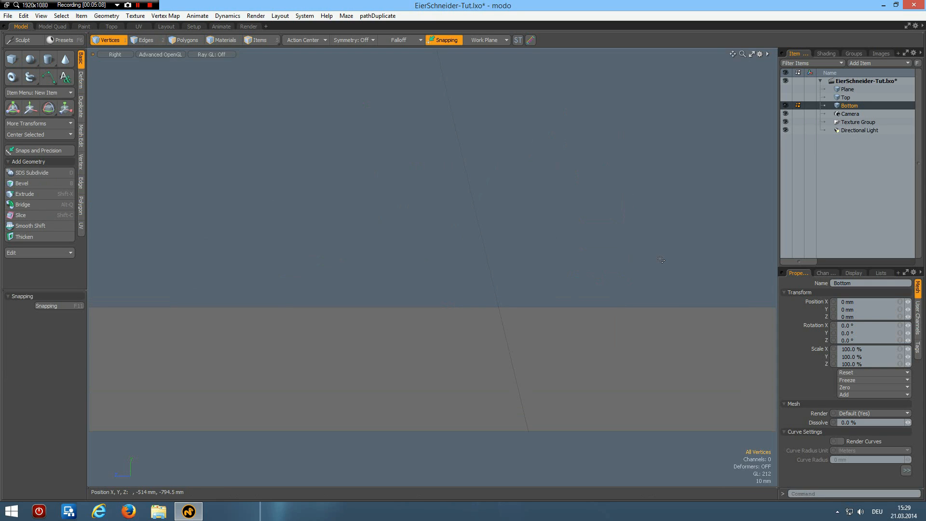
- Delete the guide plane and inspect the angled side flaps of the strips in perspective
key(3)
click(628, 395)
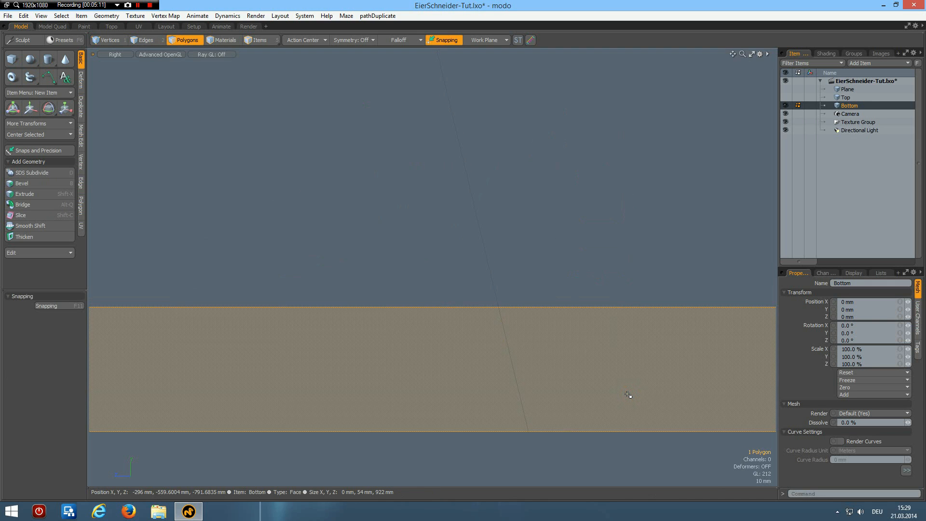
key(Delete)
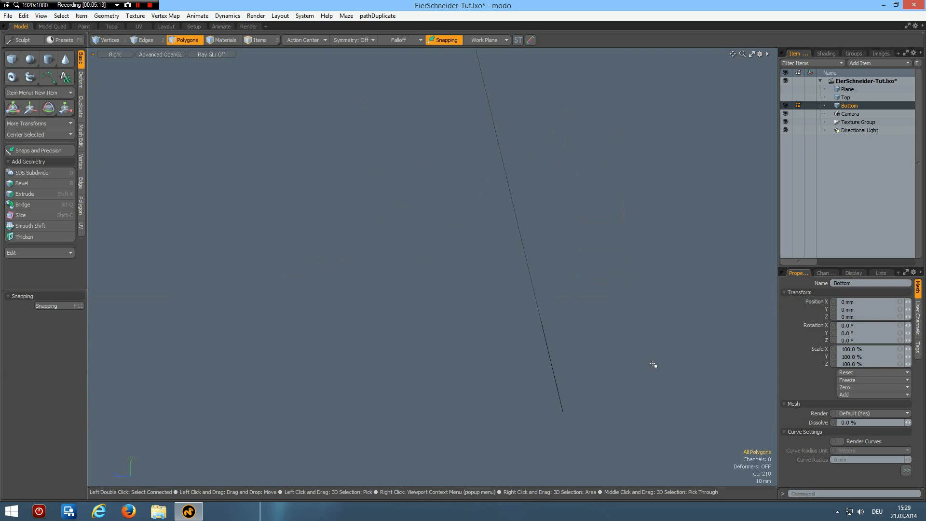
scroll(676, 355, down, 2)
key(ctrl+space)
click(679, 340)
mouse_move(641, 351)
alt+mouse_down()
mouse_move(621, 352)
mouse_move(630, 358)
alt+mouse_up()
scroll(629, 358, down, 5)
scroll(628, 358, up, 1)
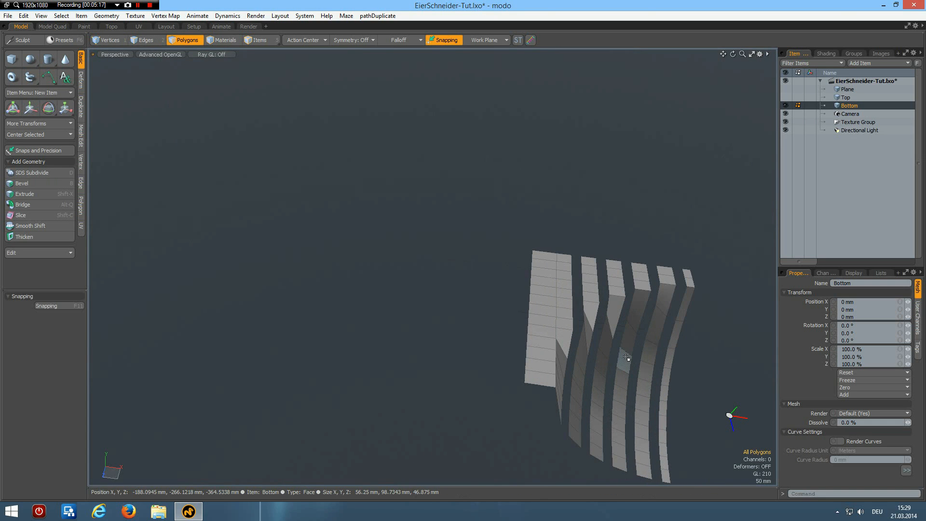
key(a)
alt+drag(492, 359, 517, 349)
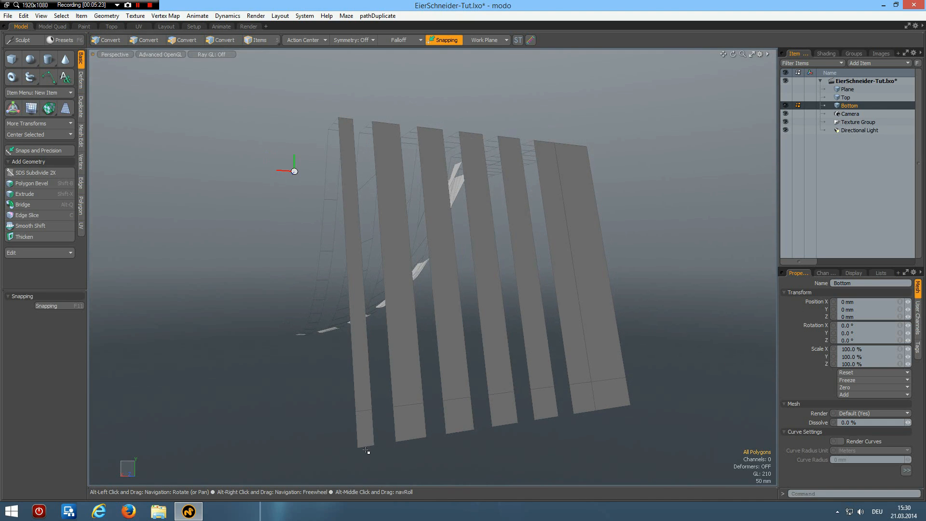
- Bridge the side edges of the flaps' lower end sections to close the gaps between the strips with a continuous bottom band
key(2)
drag(402, 429, 498, 412)
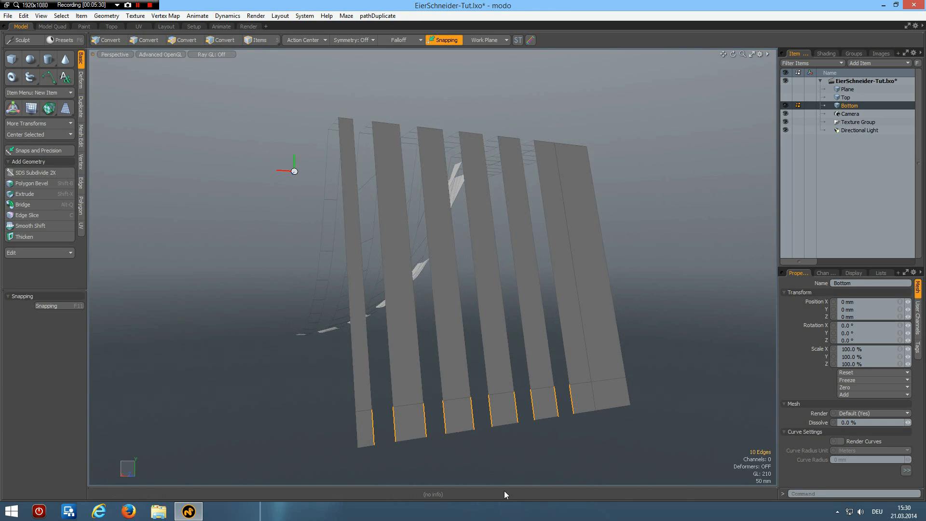
key(alt+q)
click(488, 468)
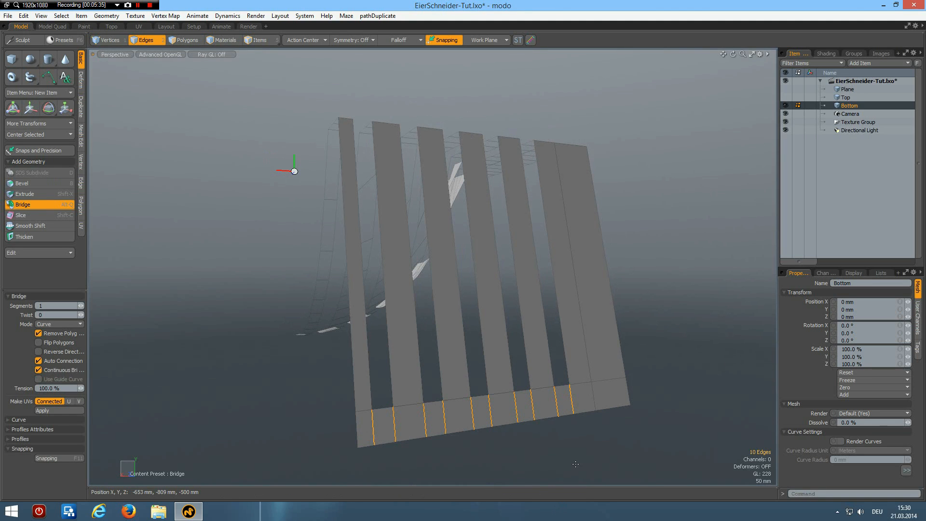
click(575, 464)
key(Tab)
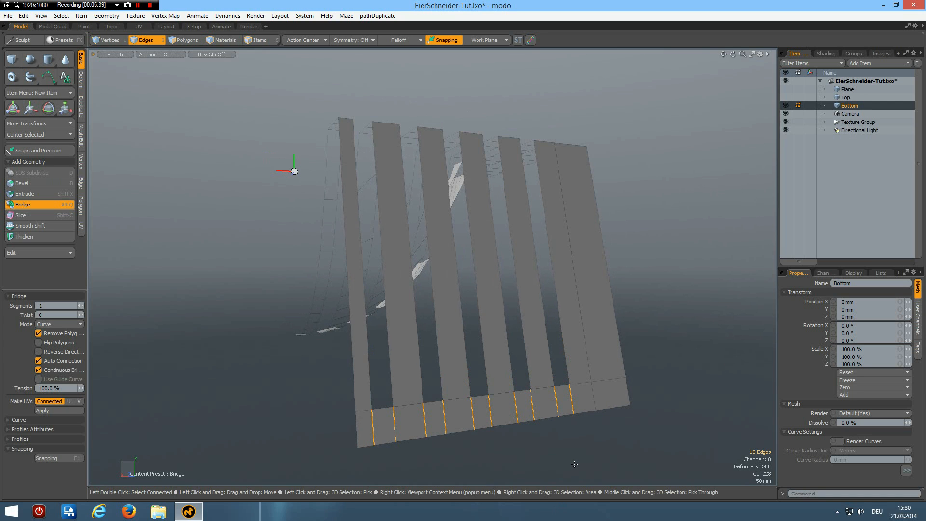
key(space)
click(576, 464)
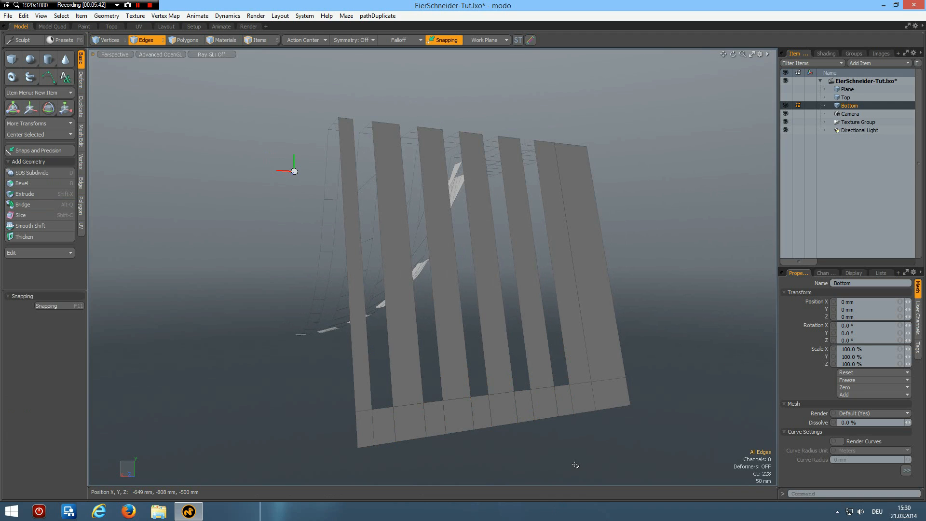
- Run a default Mesh Cleanup on the Bottom mesh and check it with the subdivision preview
key(ctrl+shift+c)
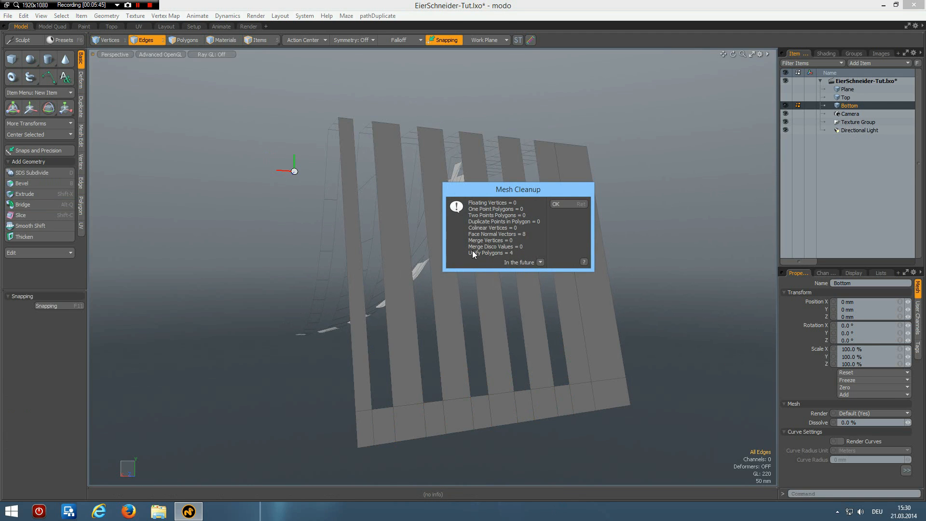
click(565, 203)
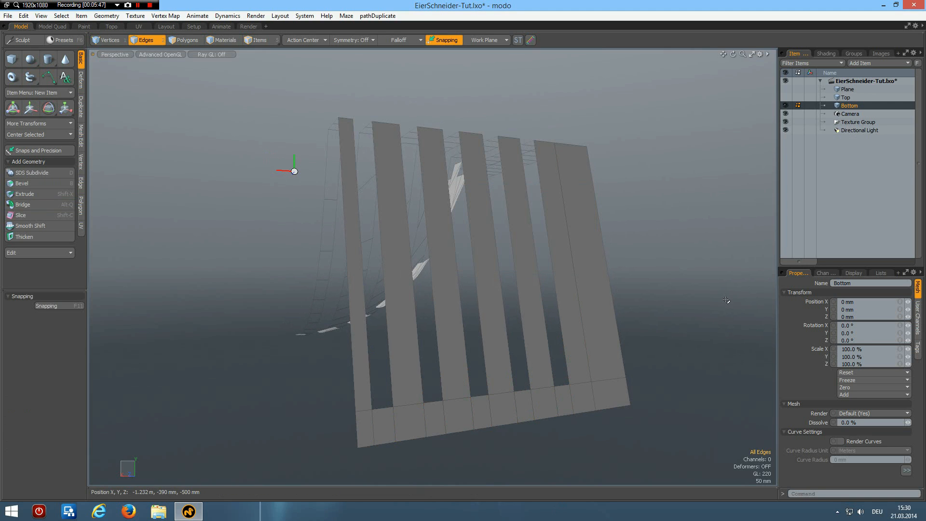
key(Tab)
key(Tab)
- Loop slice the bottom band lengthwise with two symmetrical cuts at 20 % from its upper and lower edges
key(alt+c)
drag(477, 420, 478, 417)
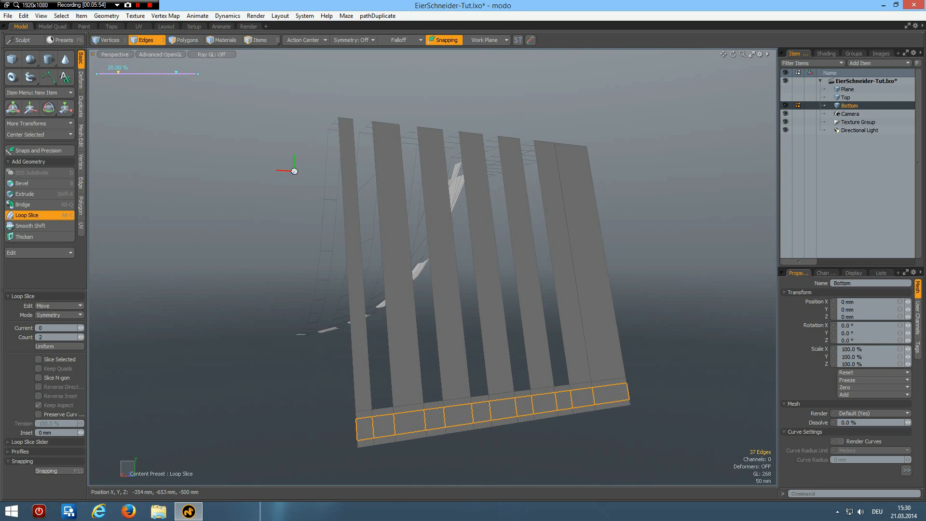
key(space)
- Loop slice the bridged sections and adjoining strips vertically with two symmetrical cuts at 20 %, leaving out the narrow outermost strip
double_click(406, 413)
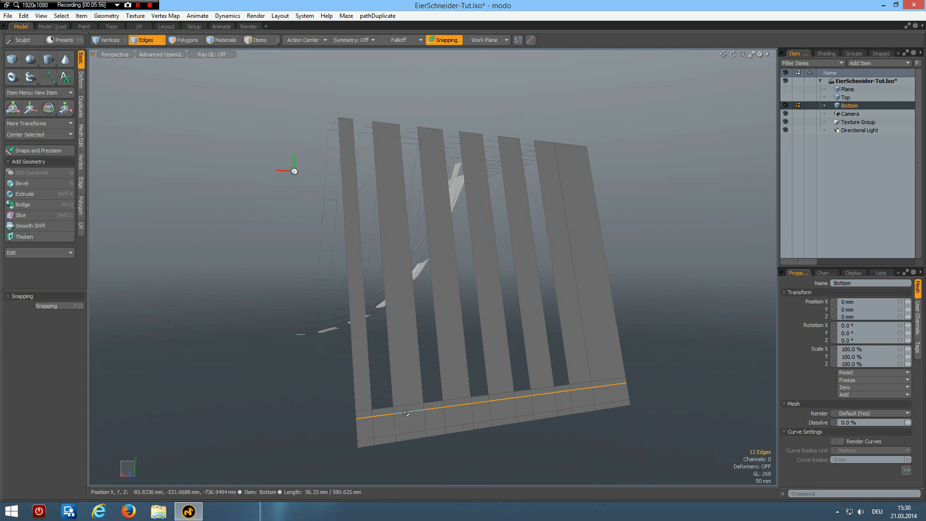
ctrl+click(364, 418)
scroll(391, 424, up, 3)
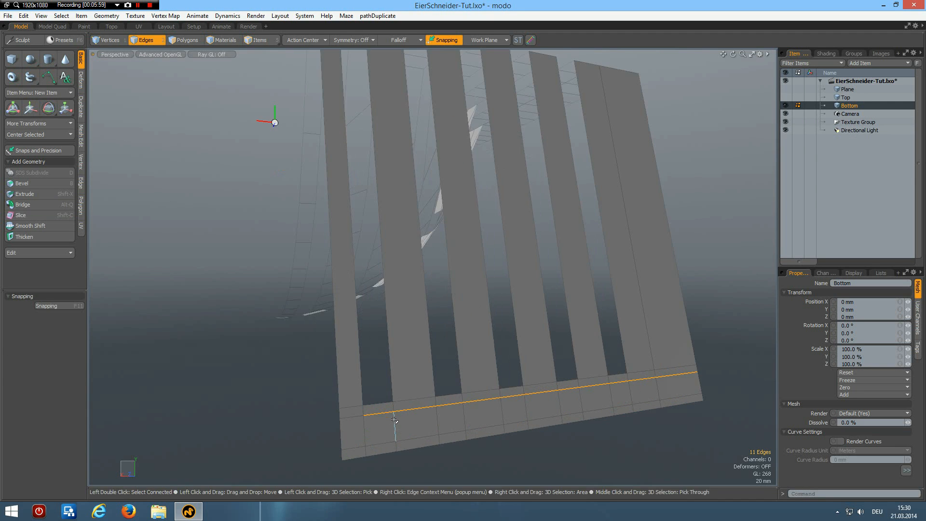
key(alt+c)
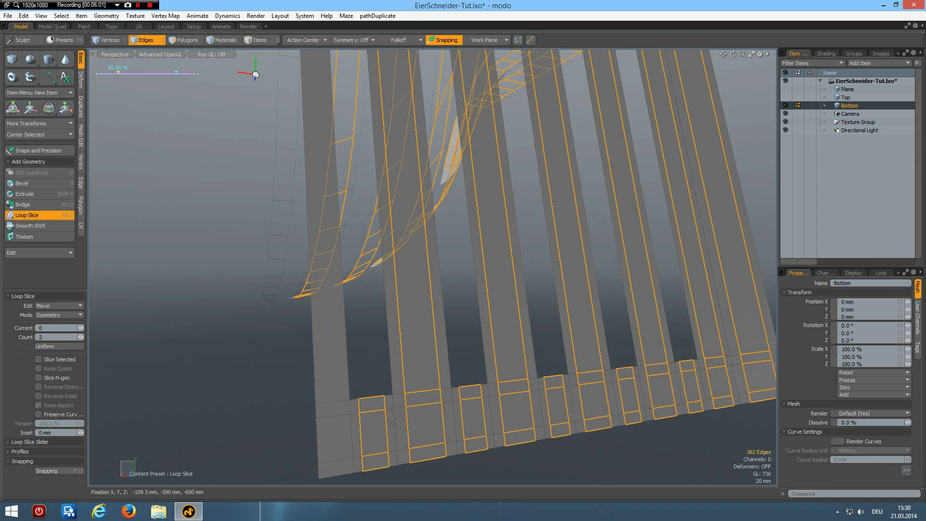
key(space)
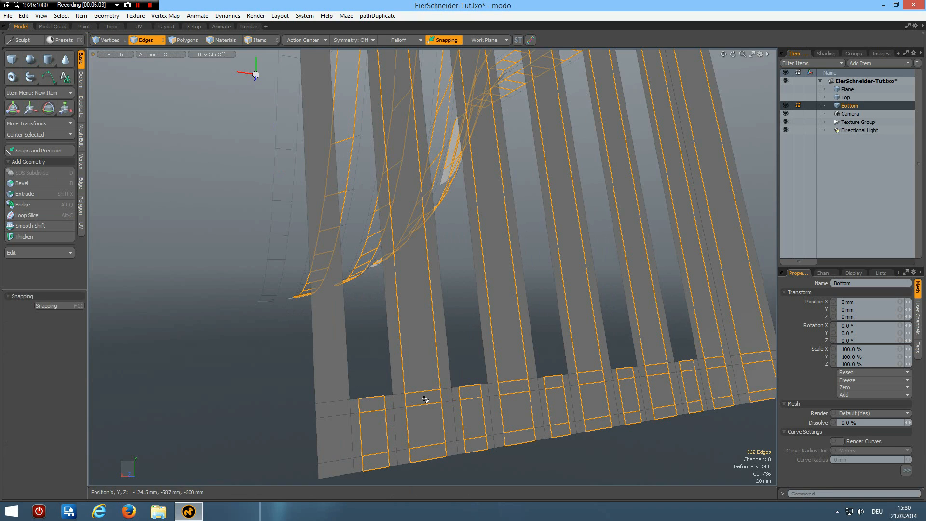
click(247, 345)
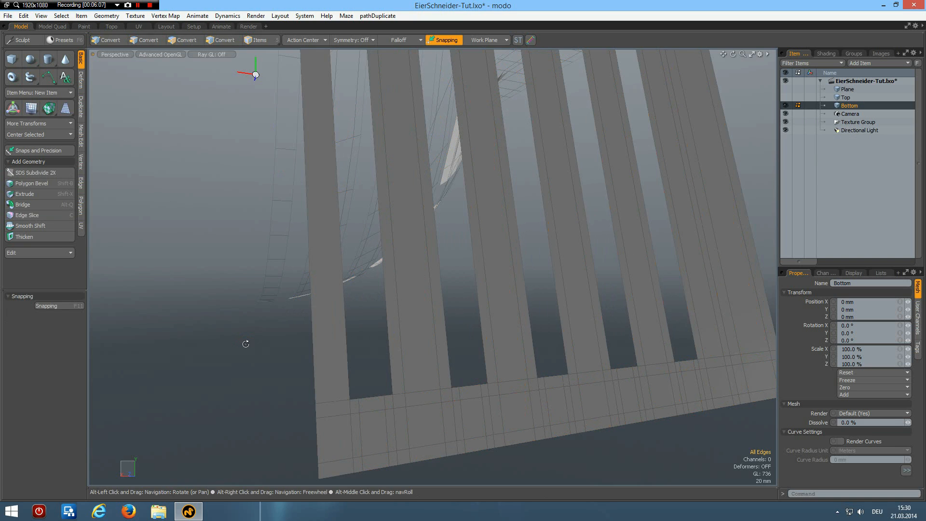
- Add a lengthwise edge loop to the narrow outermost strip, roughly two thirds across its width towards the slot
key(alt+l)
click(338, 402)
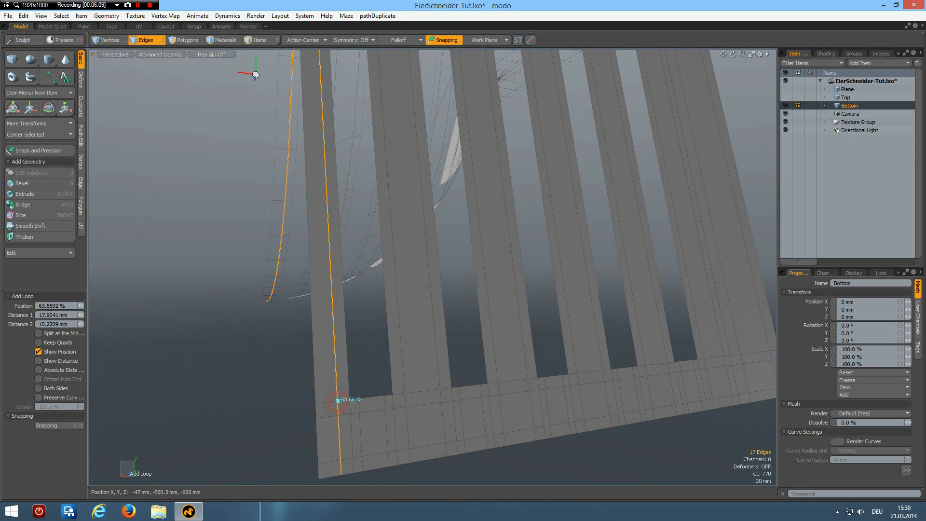
drag(337, 401, 339, 400)
key(q)
click(217, 379)
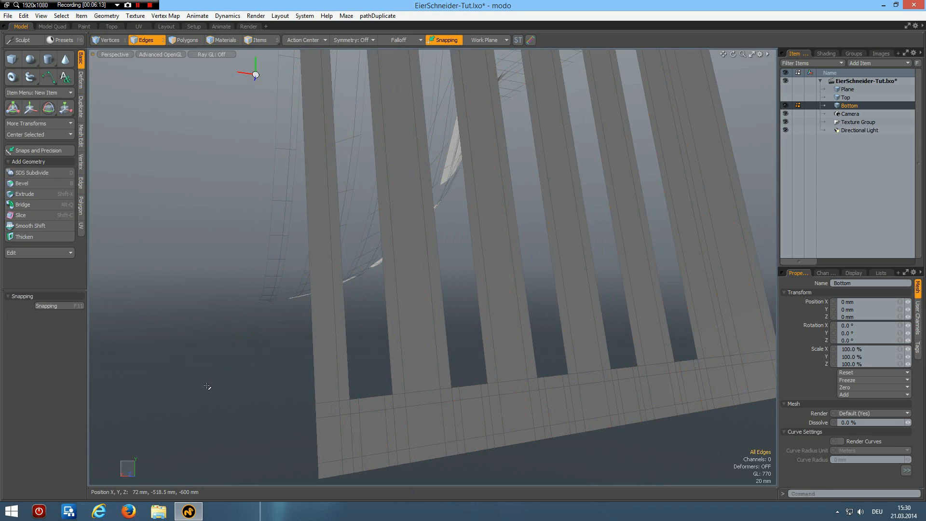
drag(363, 368, 333, 368)
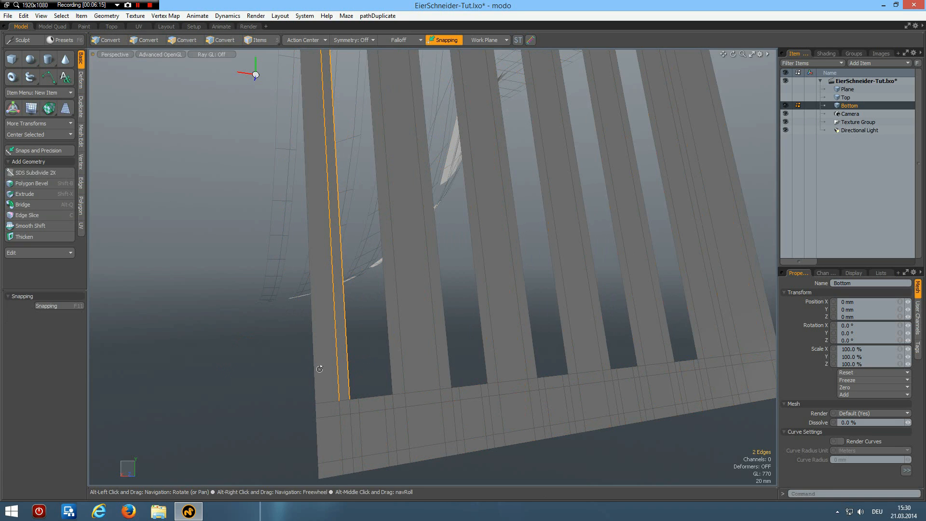
key(alt+c)
key(q)
- Loop slice the angled flaps crosswise with two symmetrical cuts at 1.5 % near their ends and check the subdivided shape
drag(352, 365, 703, 328)
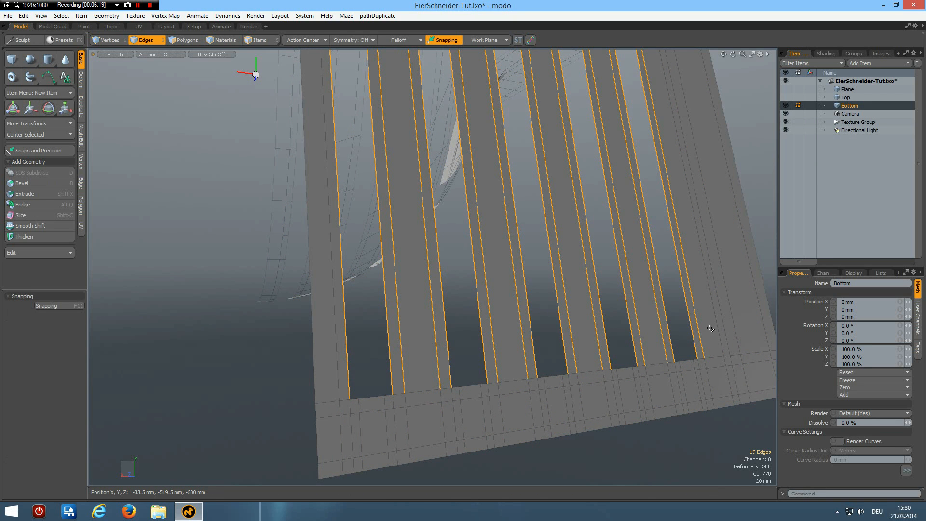
key(alt+c)
click(519, 352)
drag(459, 365, 401, 365)
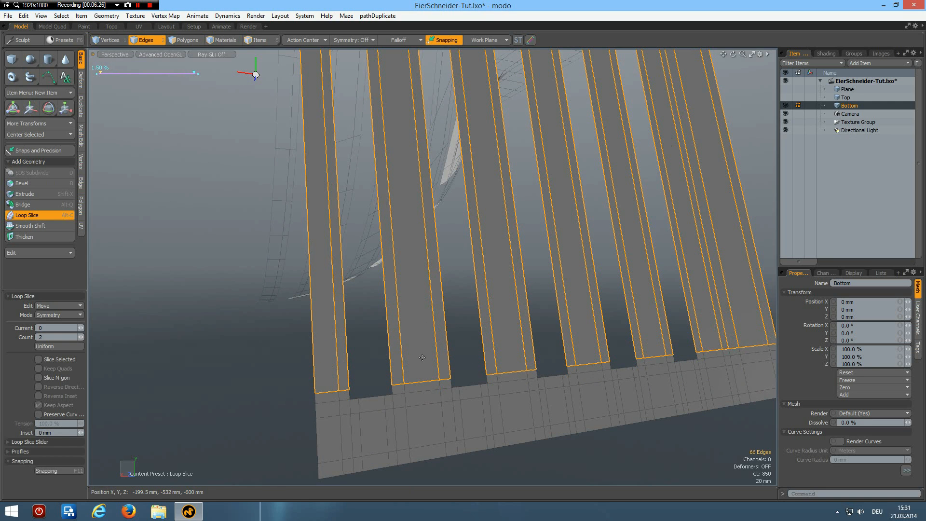
key(space)
click(212, 312)
key(Tab)
scroll(378, 351, down, 4)
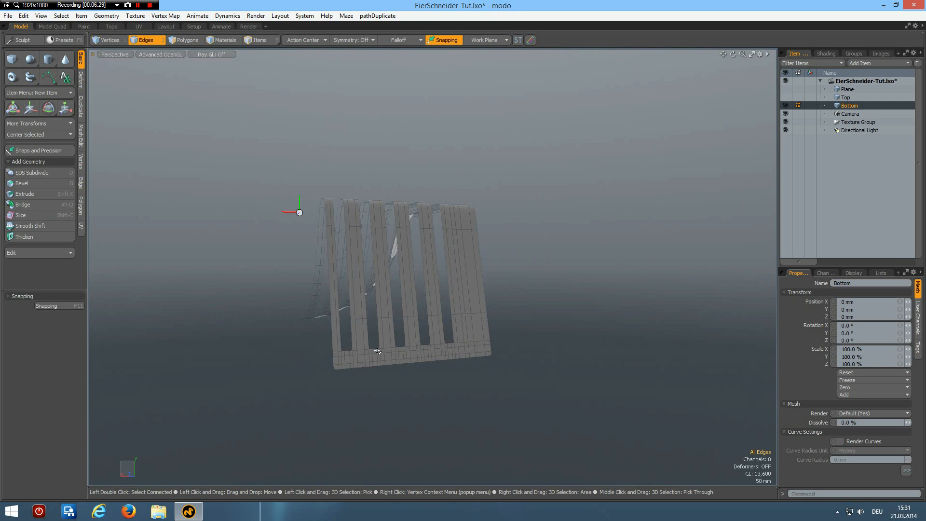
alt+drag(428, 285, 324, 318)
key(Tab)
- Slice the mesh straight across its full width in the top view, just inboard of the bend between flat rim and angled flaps
scroll(466, 251, up, 4)
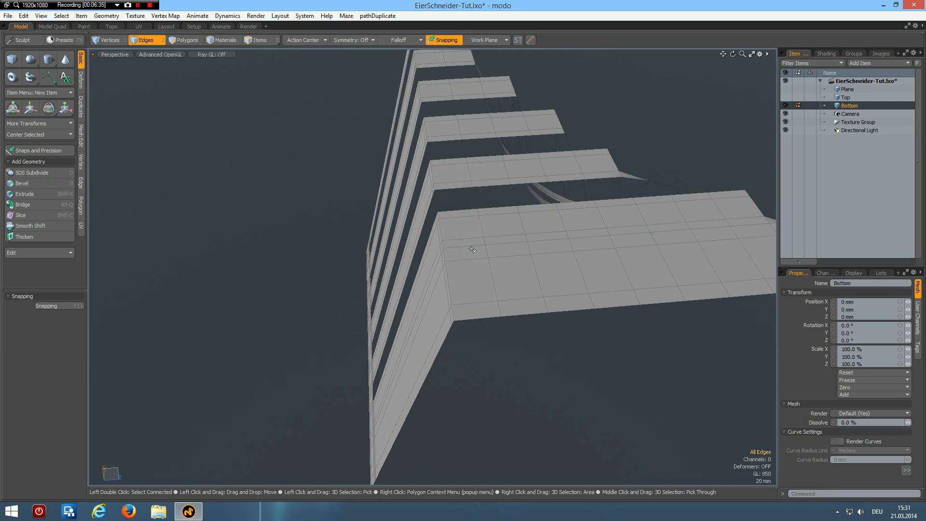
key(KP_1)
alt+drag(496, 306, 357, 261)
key(shift+c)
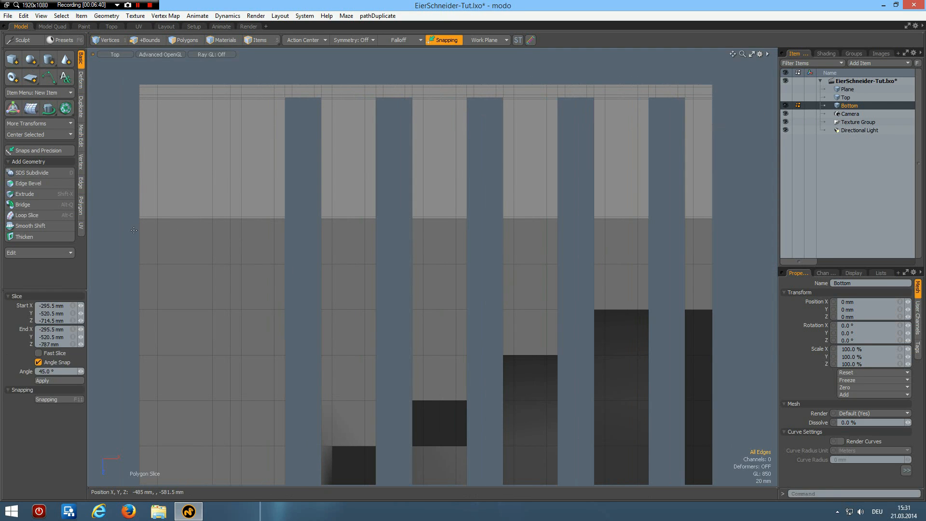
drag(131, 223, 761, 224)
key(space)
- Inspect the strips, rim bend and angled flaps in perspective, with and without the subdivision preview
key(ctrl+space)
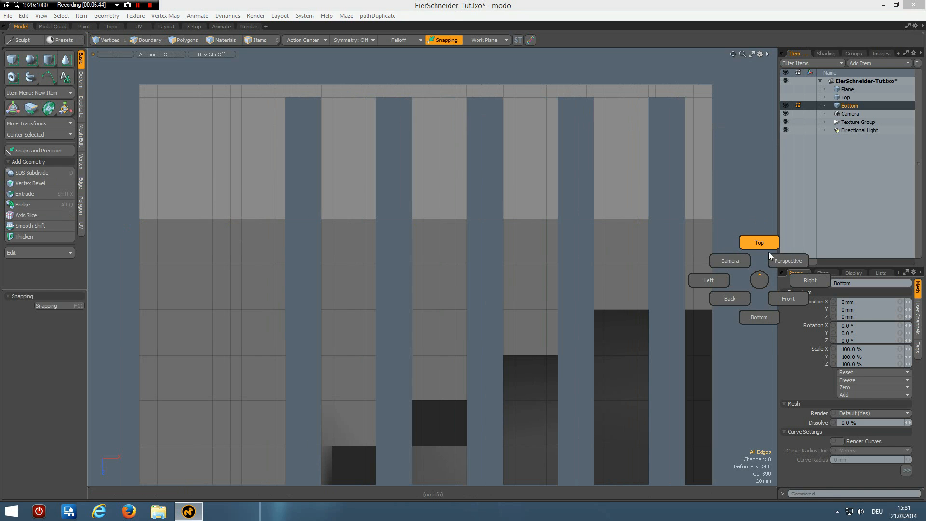
click(784, 261)
alt+drag(541, 252, 685, 226)
key(Tab)
alt+drag(616, 312, 448, 331)
scroll(448, 330, down, 4)
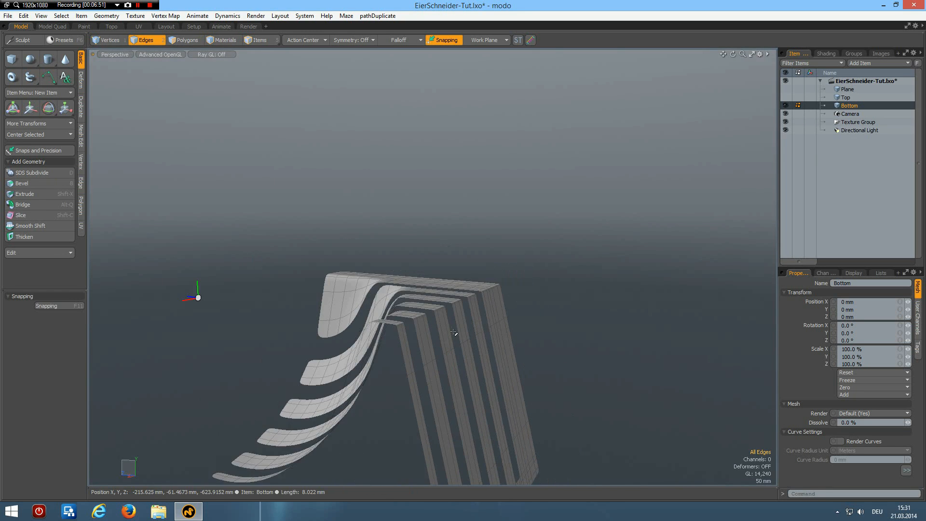
key(Tab)
alt+shift+drag(434, 389, 531, 341)
scroll(537, 335, up, 2)
scroll(537, 335, down, 2)
scroll(537, 336, up, 2)
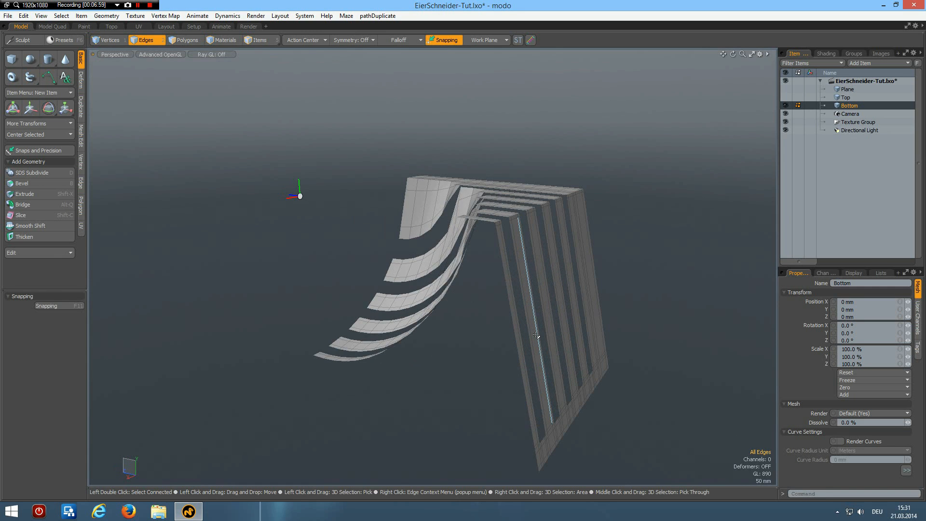
alt+drag(536, 335, 497, 357)
click(81, 207)
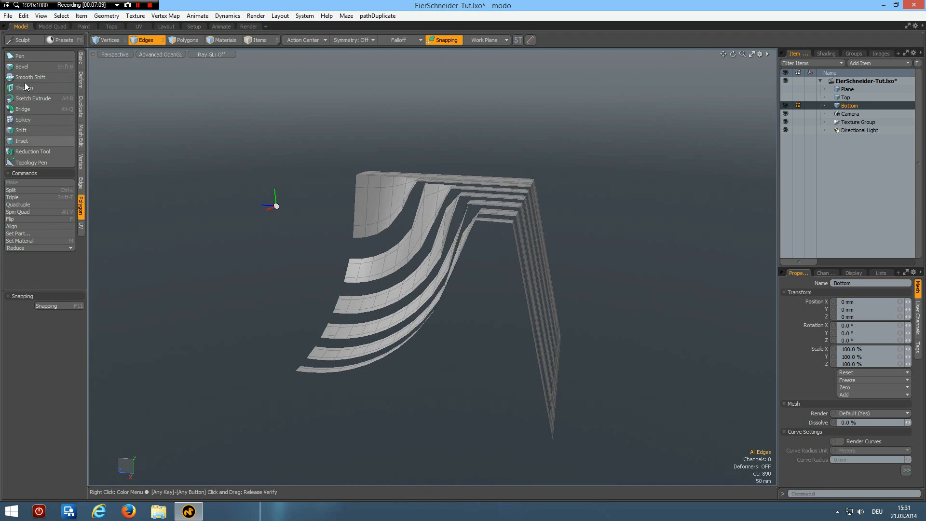
alt+drag(472, 274, 532, 223)
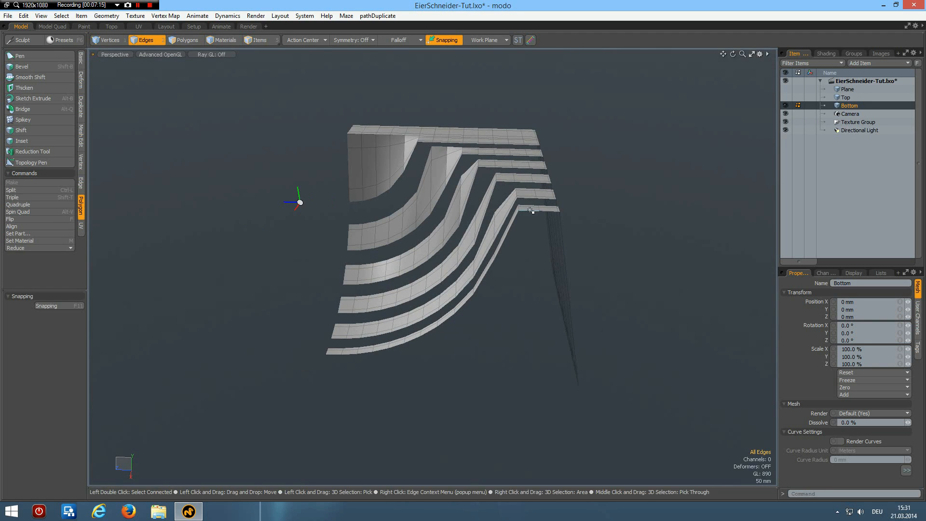
- Duplicate all polygons of the Bottom mesh and move the copy by -30 mm on Y
key(3)
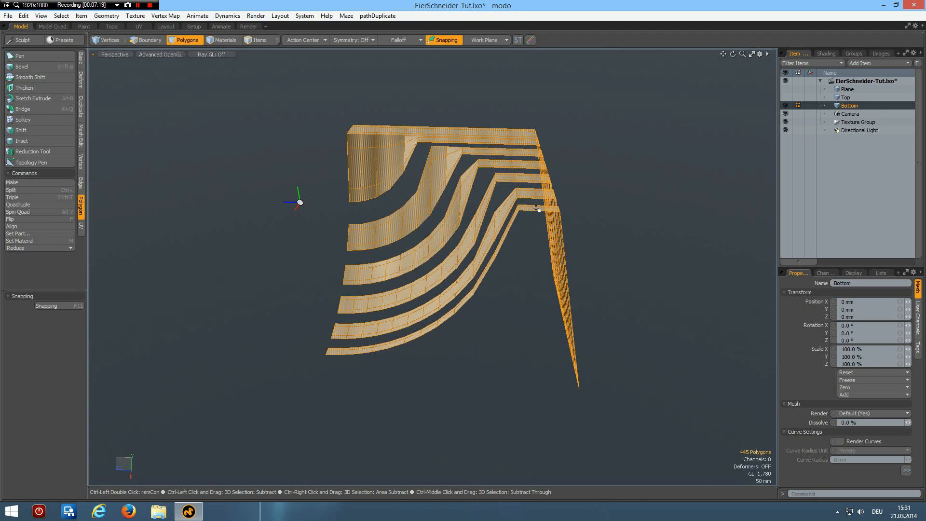
key(w)
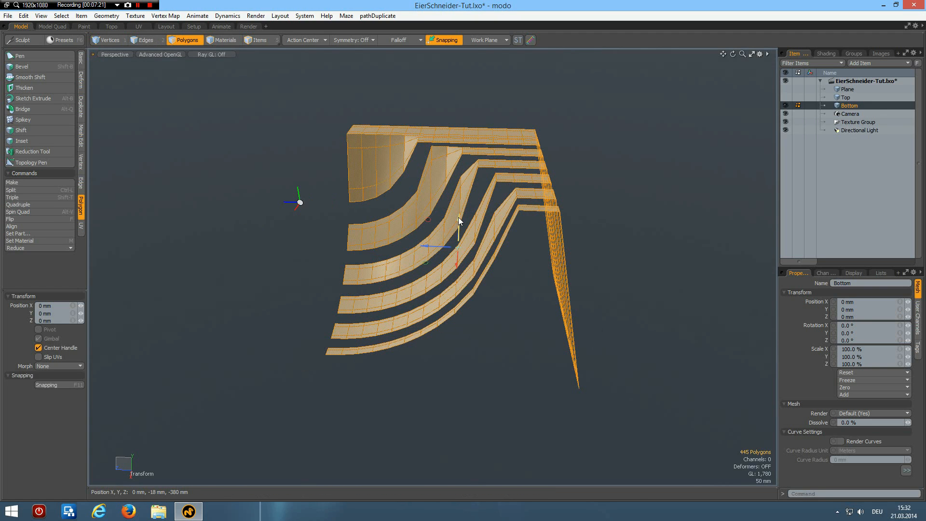
drag(458, 222, 458, 230)
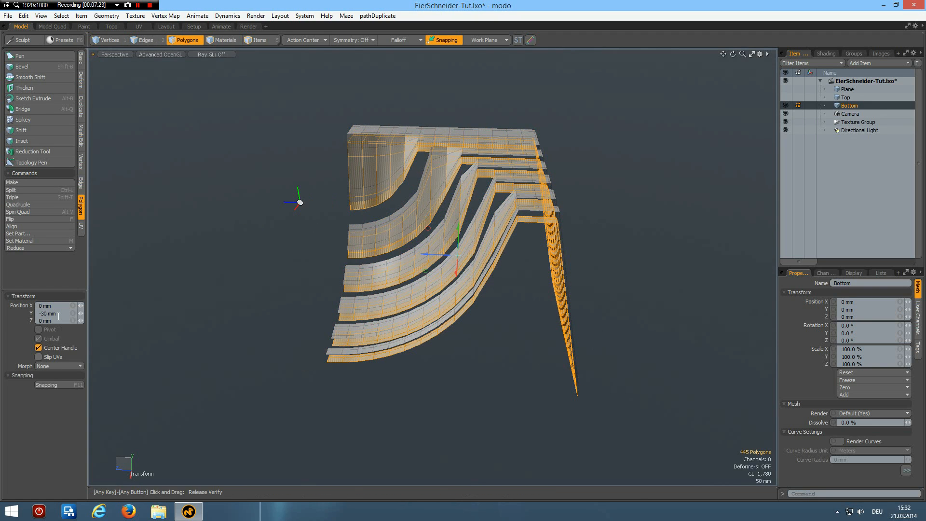
alt+drag(652, 385, 610, 330)
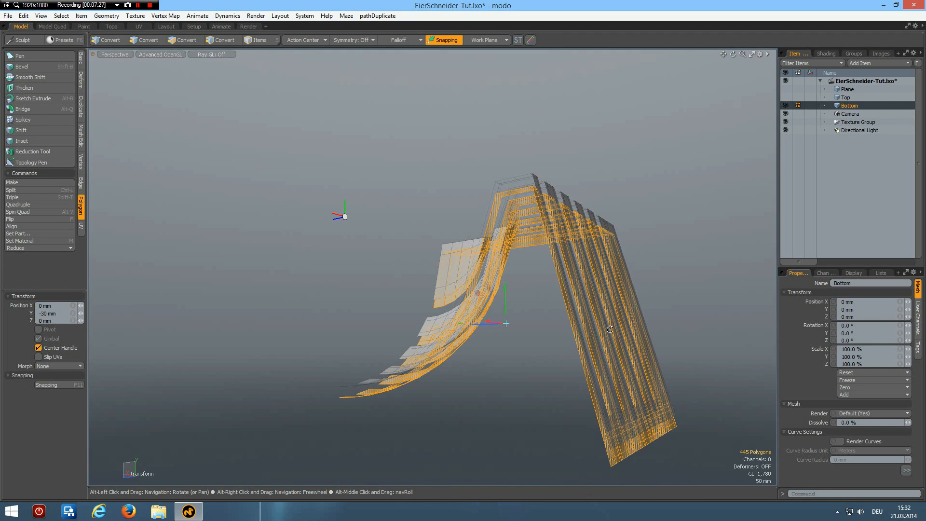
alt+drag(624, 377, 497, 368)
scroll(502, 367, up, 5)
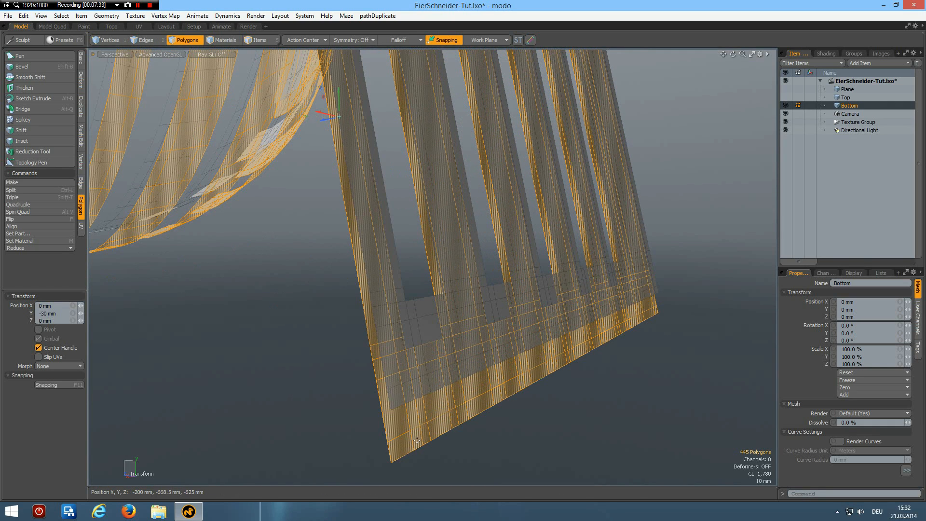
key(space)
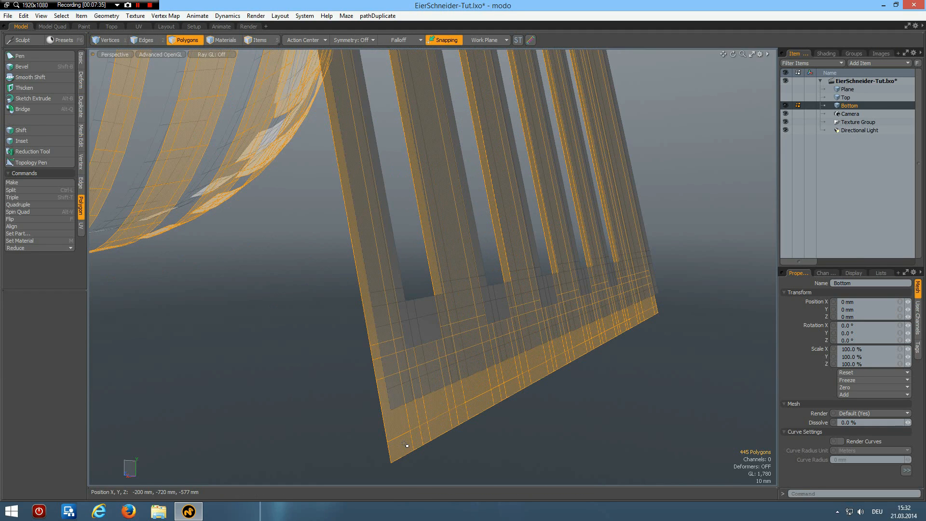
- Select the bottom band polygons of the lowered copy and move them up along the slope, about 30 mm on Y and 7.5 mm on Z
drag(400, 444, 424, 440)
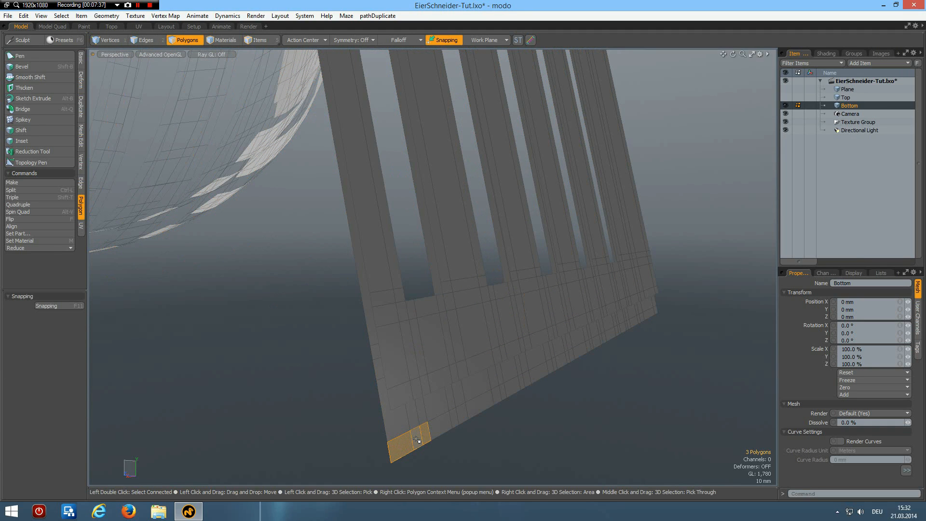
key(l)
key(shift+Up)
key(shift+Up)
key(shift+Up)
key(shift+Up)
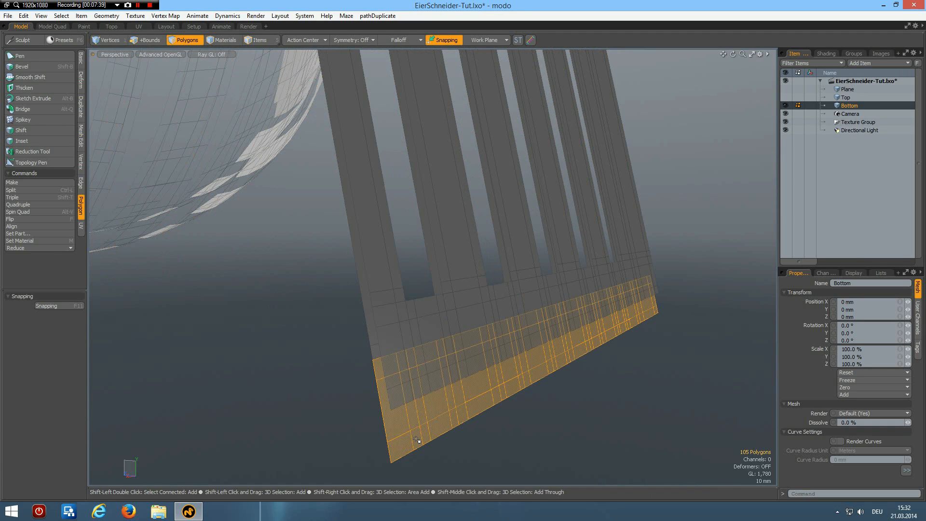
key(shift+Down)
alt+drag(469, 319, 513, 303)
key(KP_3)
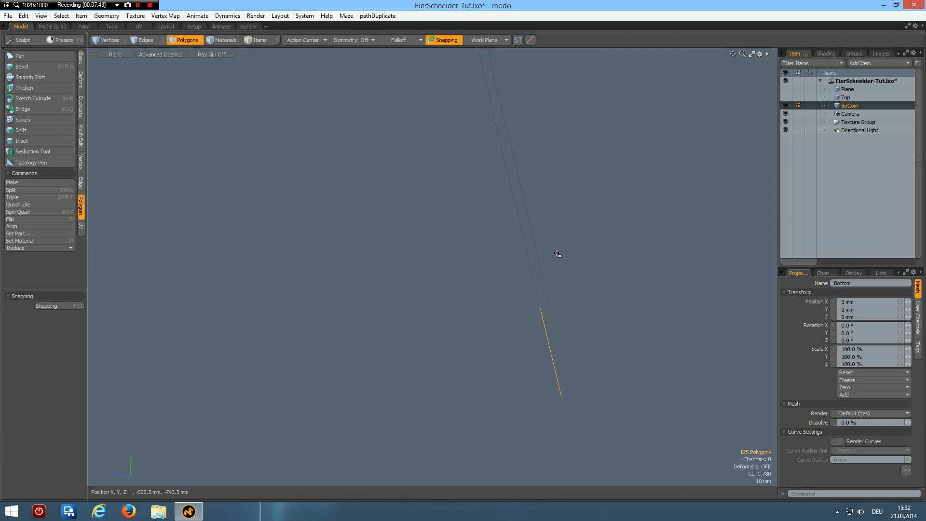
key(y)
drag(505, 305, 495, 263)
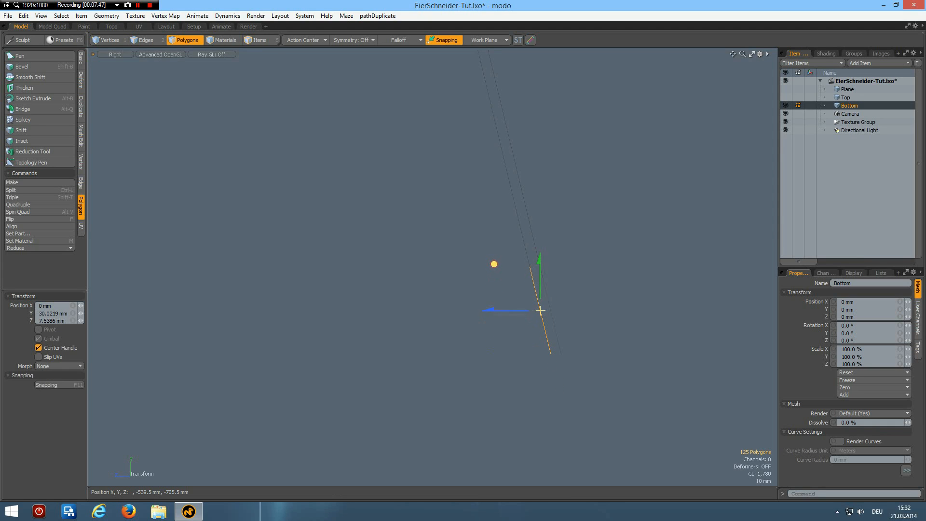
- Select the lowest row of vertices on both layers of the sloping wall and scale them on Y to level them
key(space)
scroll(593, 345, up, 2)
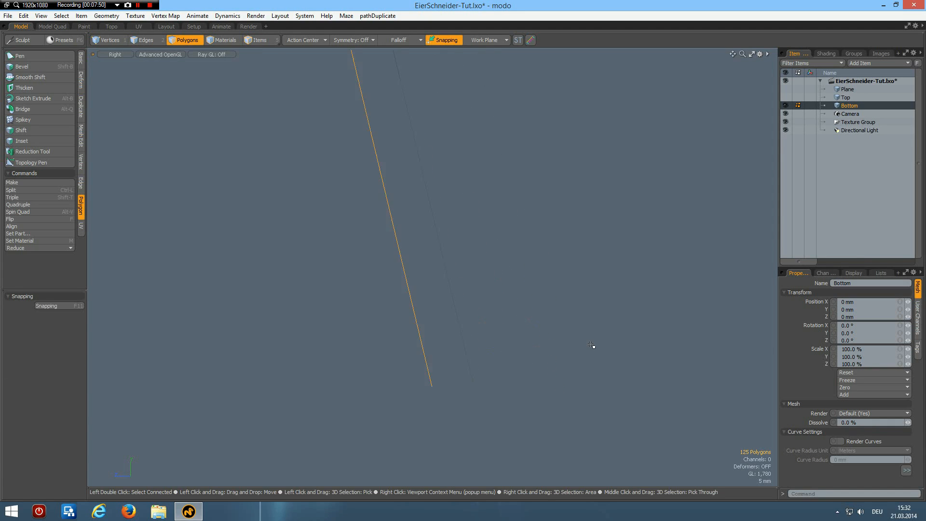
key(1)
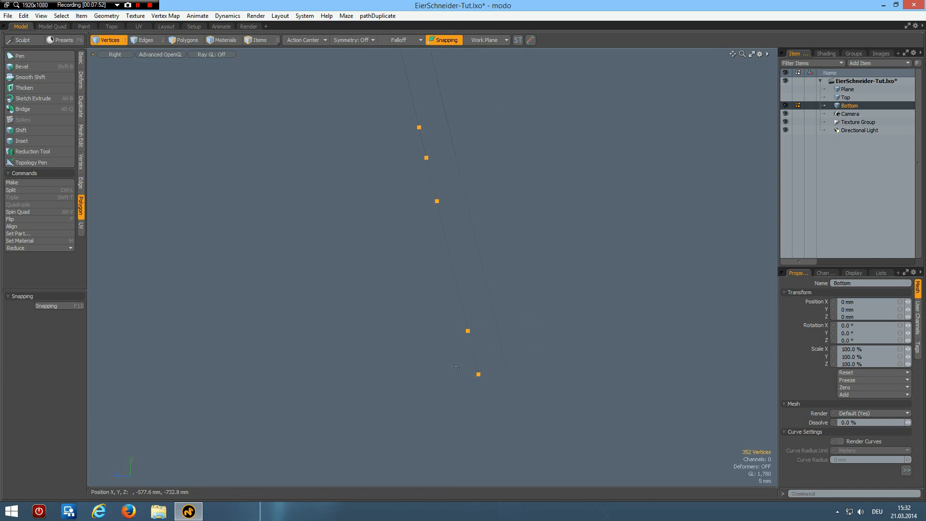
drag(455, 362, 571, 388)
key(y)
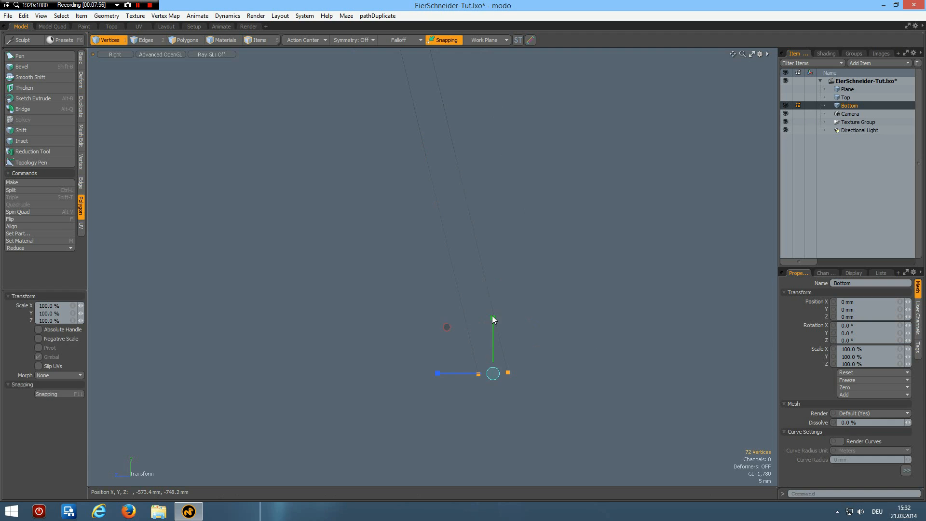
key(space)
scroll(564, 327, down, 5)
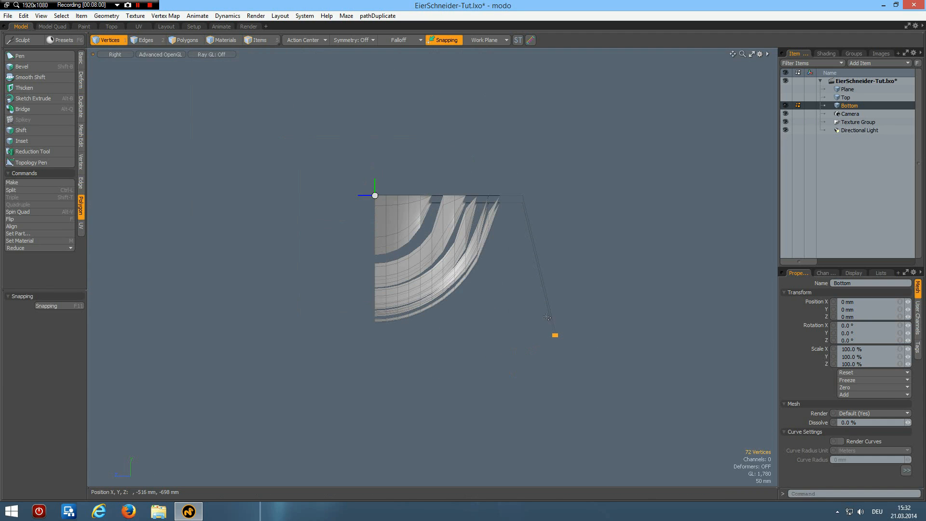
- Expand the polygon selection to the lowered copy's whole sloping wall and move it 19 mm on Z
scroll(521, 204, up, 2)
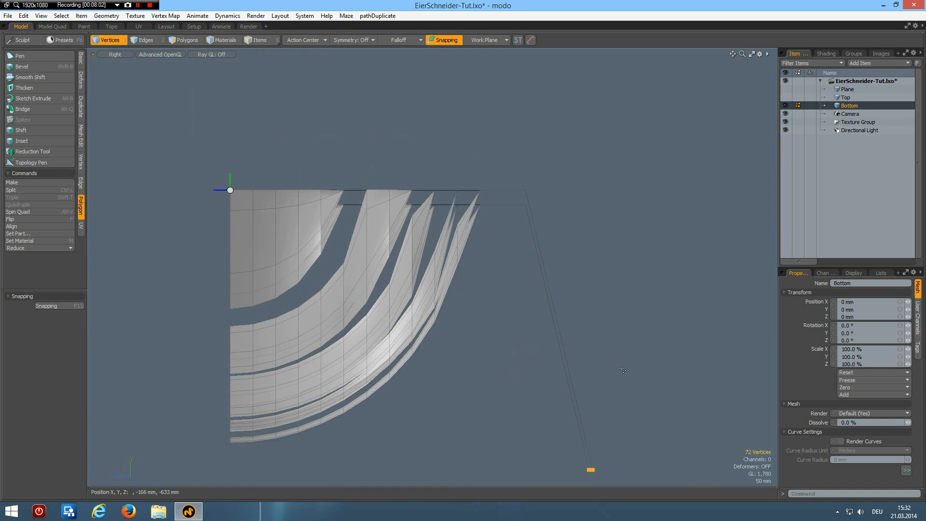
key(3)
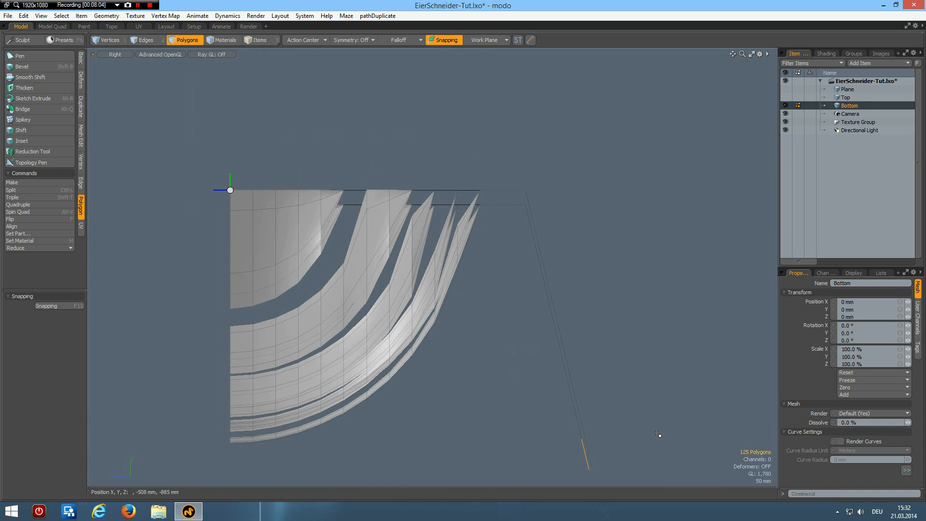
key(shift+Up)
key(y)
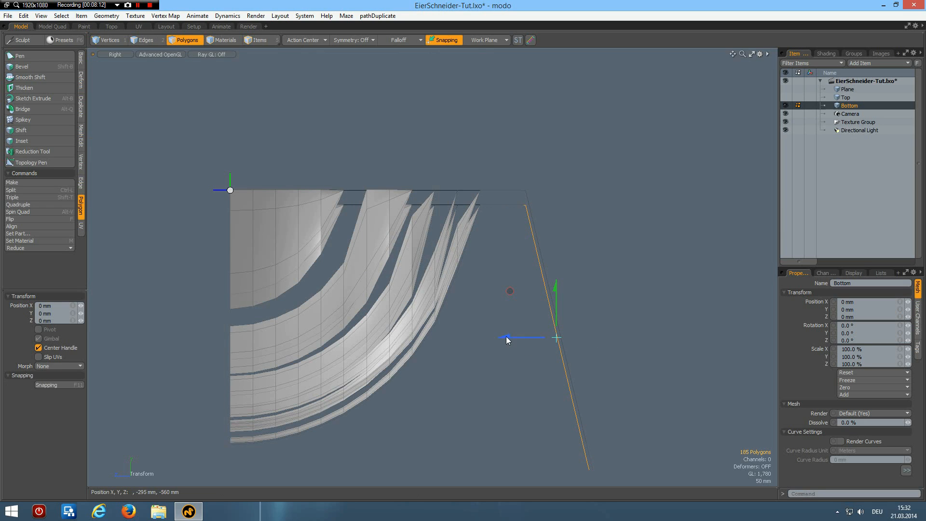
drag(556, 337, 547, 337)
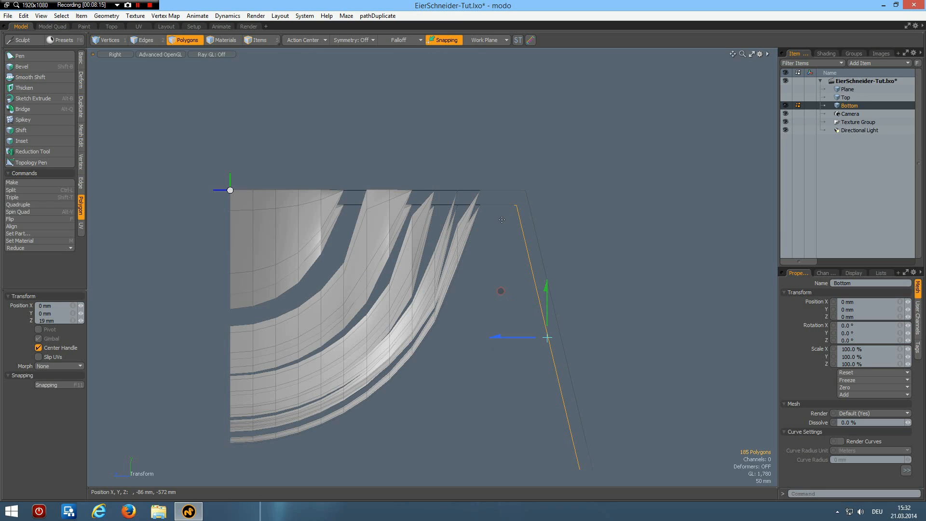
key(space)
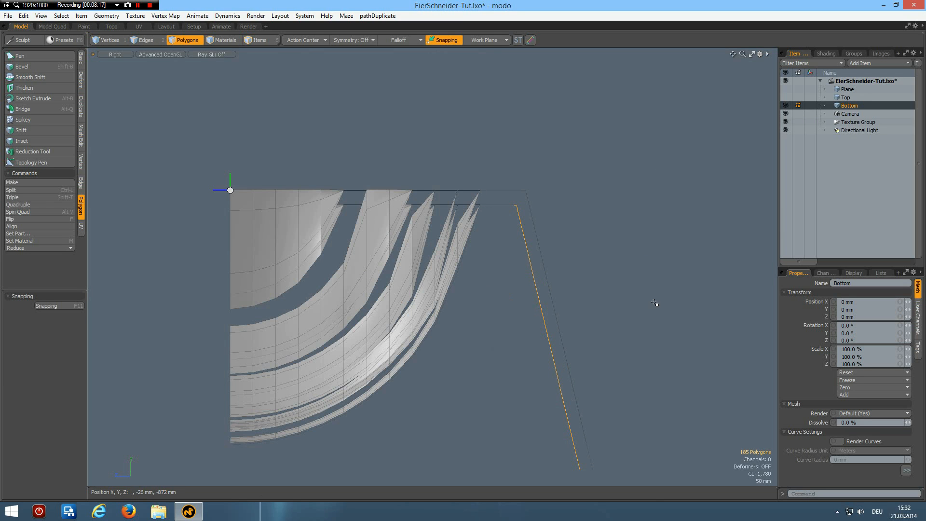
click(651, 297)
- Select all connected polygons of the upper layer in perspective and cut them out of the Bottom mesh
key(ctrl+space)
click(679, 278)
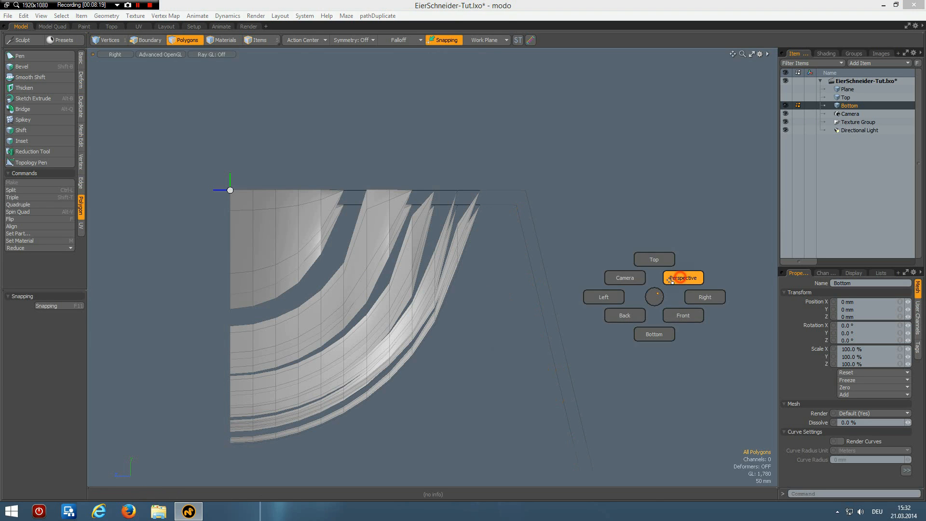
alt+drag(309, 256, 291, 275)
scroll(280, 276, up, 3)
alt+drag(306, 324, 320, 219)
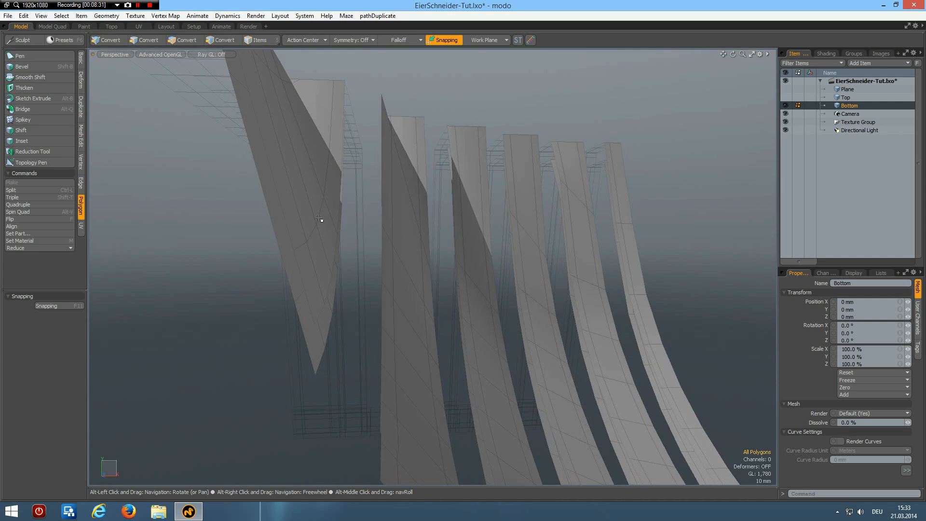
key(3)
double_click(320, 219)
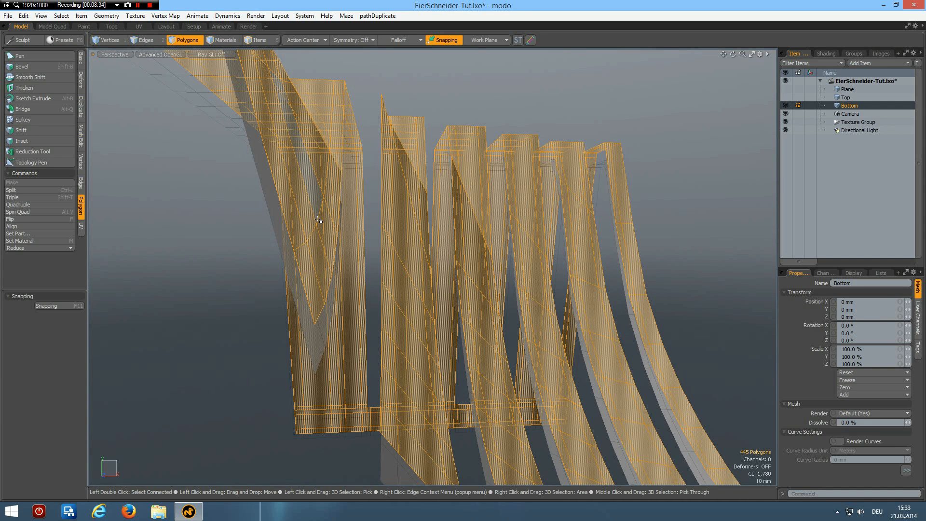
key(Delete)
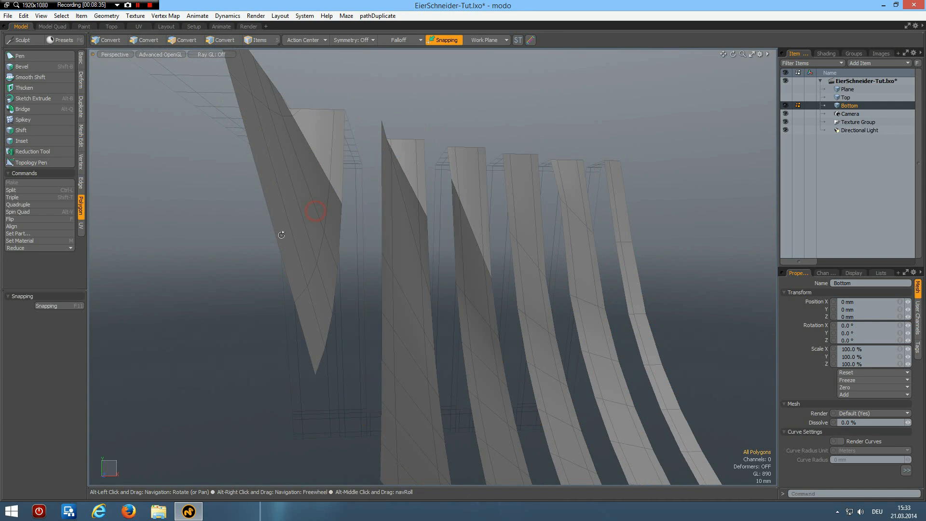
- Select the short angled flap with its adjoining rim polygons on the remaining layer and move them -20 mm on X
scroll(284, 234, up, 6)
drag(231, 227, 353, 156)
key(shift+Up)
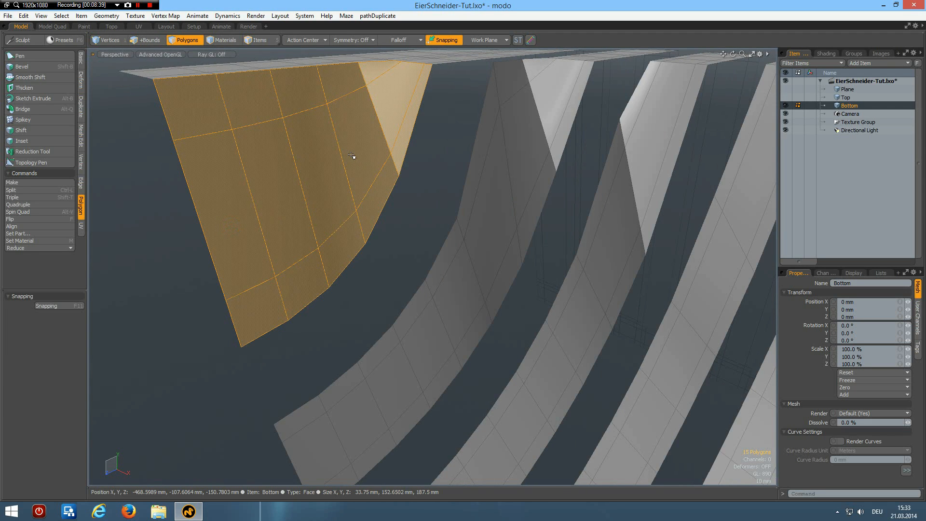
alt+drag(327, 91, 265, 135)
scroll(265, 135, down, 3)
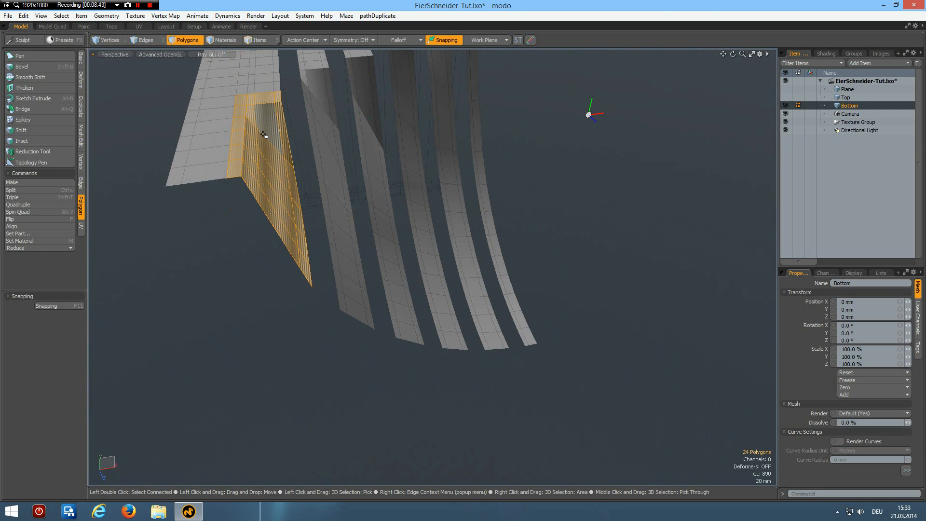
key(w)
drag(318, 182, 307, 182)
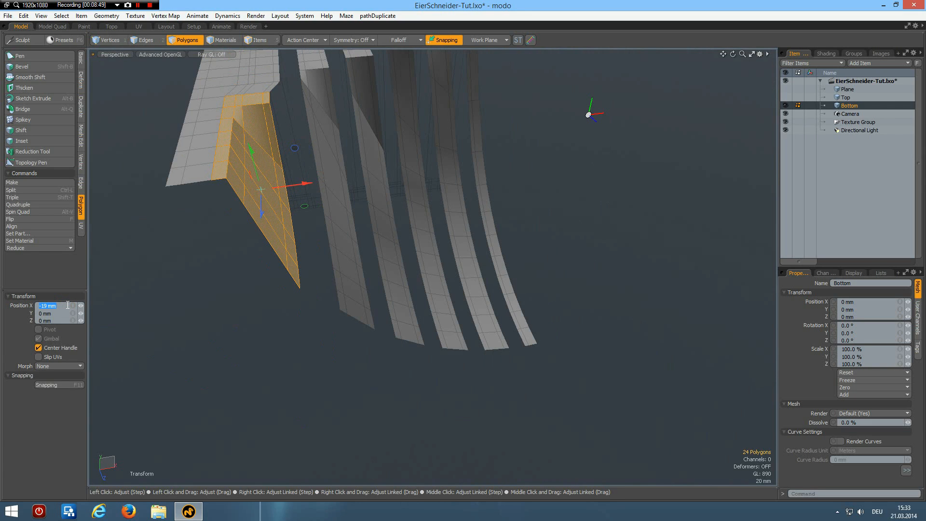
text(-20)
key(Return)
key(space)
alt+drag(293, 193, 245, 259)
click(245, 259)
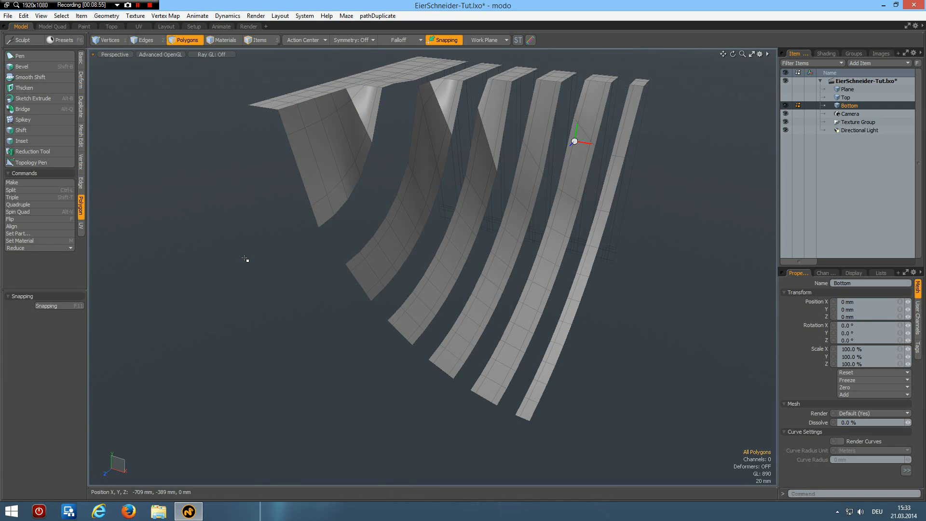
- Paste the cut upper layer back into the Bottom mesh
key(f)
scroll(592, 251, down, 3)
alt+drag(557, 205, 539, 278)
key(ctrl+v)
scroll(578, 300, up, 3)
- Select the open boundary edges of the upper and lower layers and bridge them with one segment
key(2)
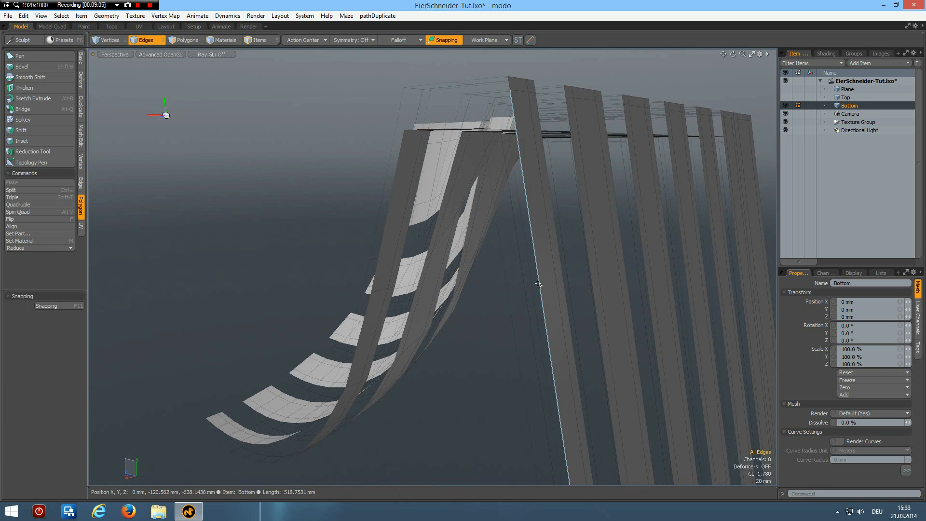
double_click(539, 281)
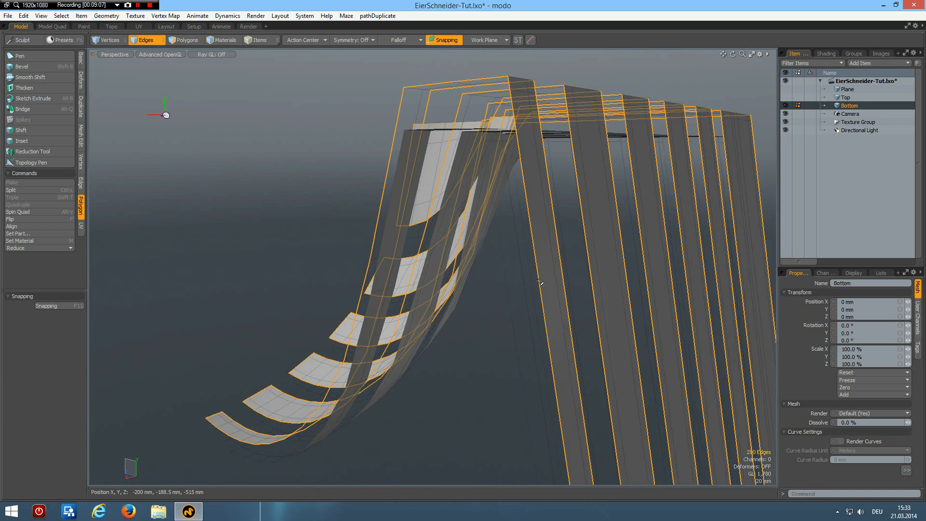
shift+double_click(513, 319)
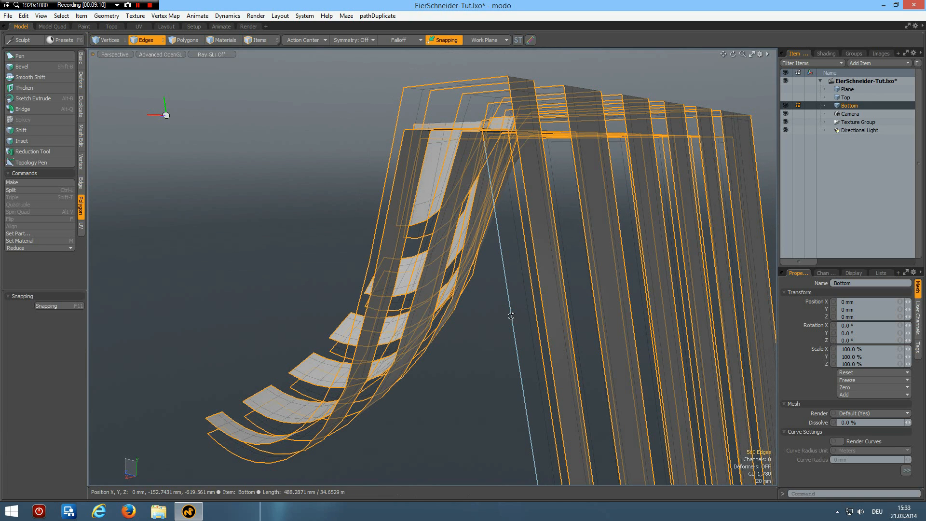
key(alt+q)
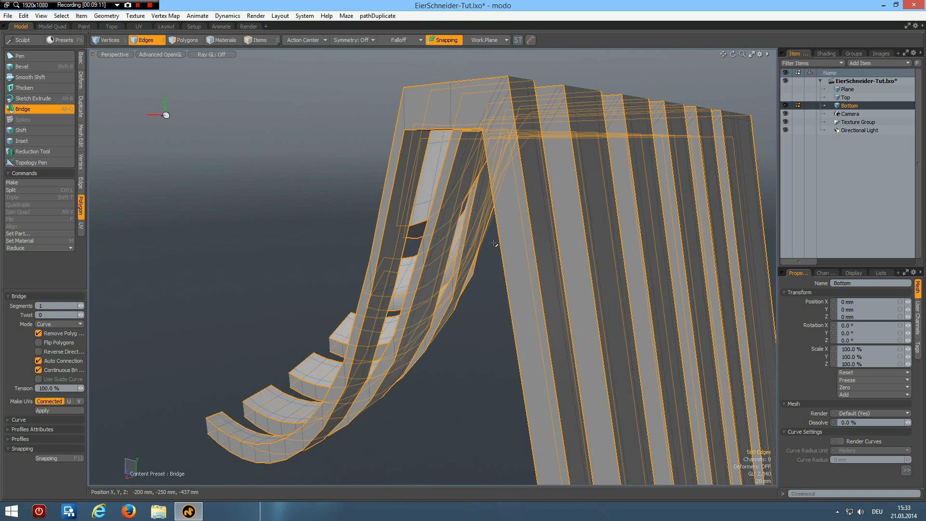
key(space)
- Loop-slice the bridged thickness walls with two symmetric cuts close to their outer edges
click(497, 116)
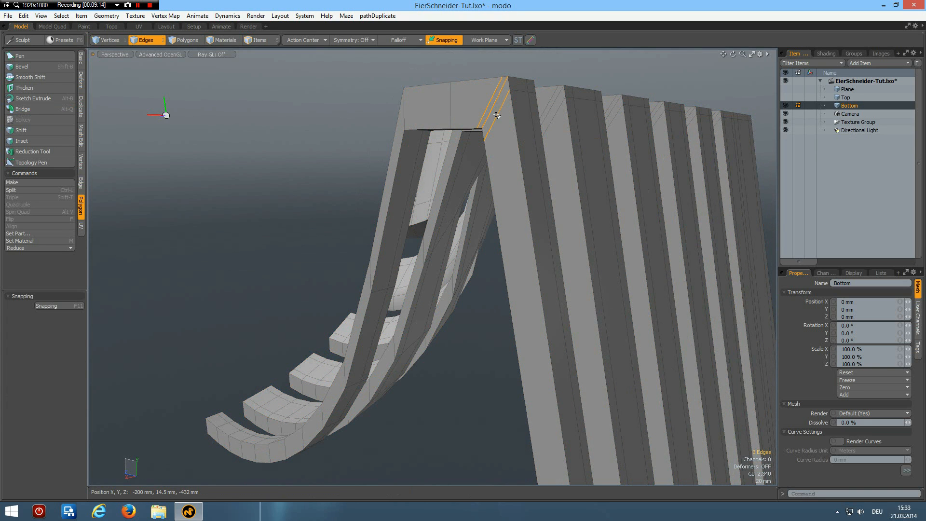
key(alt)
key(alt+l)
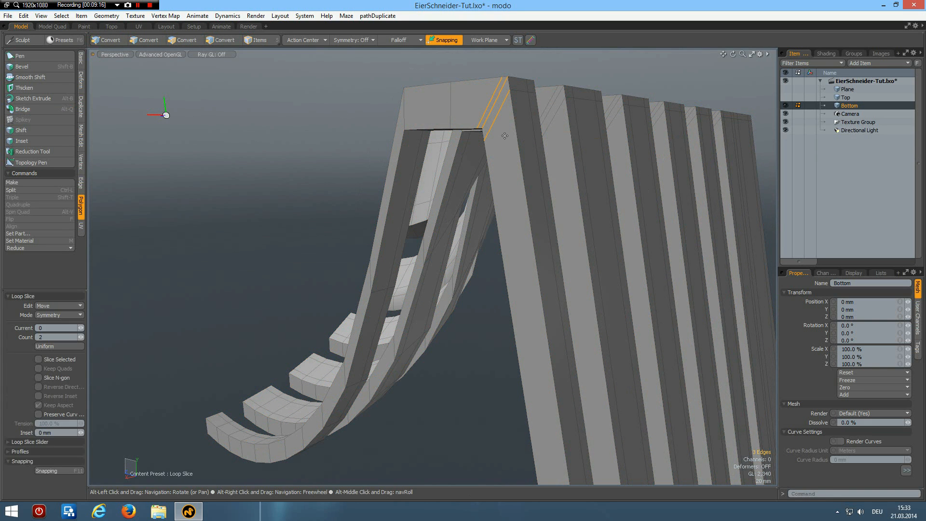
drag(504, 136, 290, 122)
key(space)
- Inspect the rounded strips, rim bends and slotted wall with the subdivision preview, then return to the polygon cage
key(Tab)
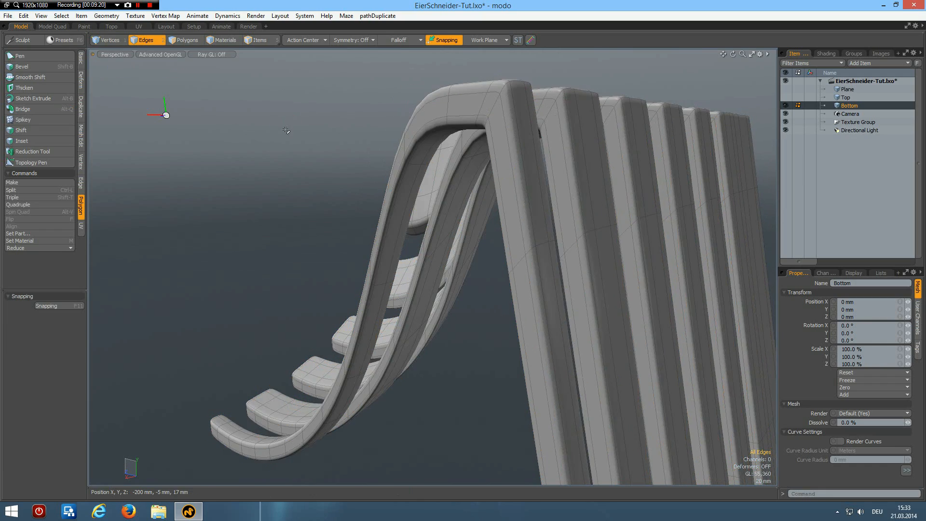
mouse_move(257, 171)
alt+mouse_down()
mouse_move(353, 164)
mouse_move(268, 177)
alt+mouse_up()
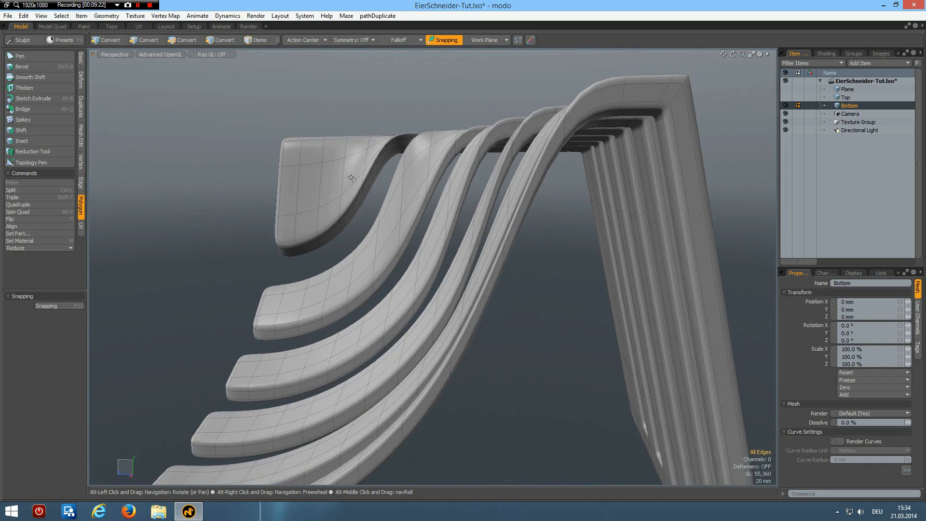
scroll(290, 217, down, 5)
alt+drag(301, 258, 427, 292)
key(Tab)
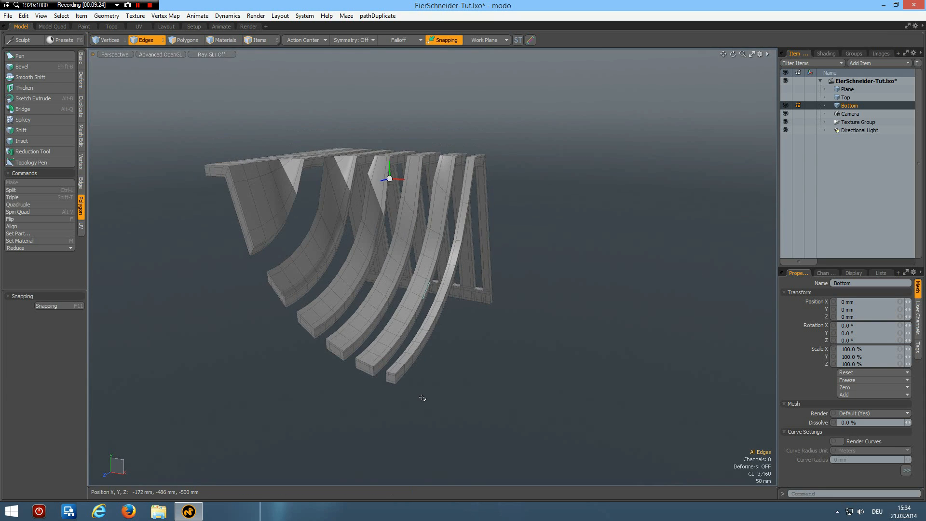
- Select the full run of thickness polygons along the narrowest strip's open side, including its wall edge, and delete them
scroll(425, 383, up, 5)
alt+drag(412, 331, 226, 340)
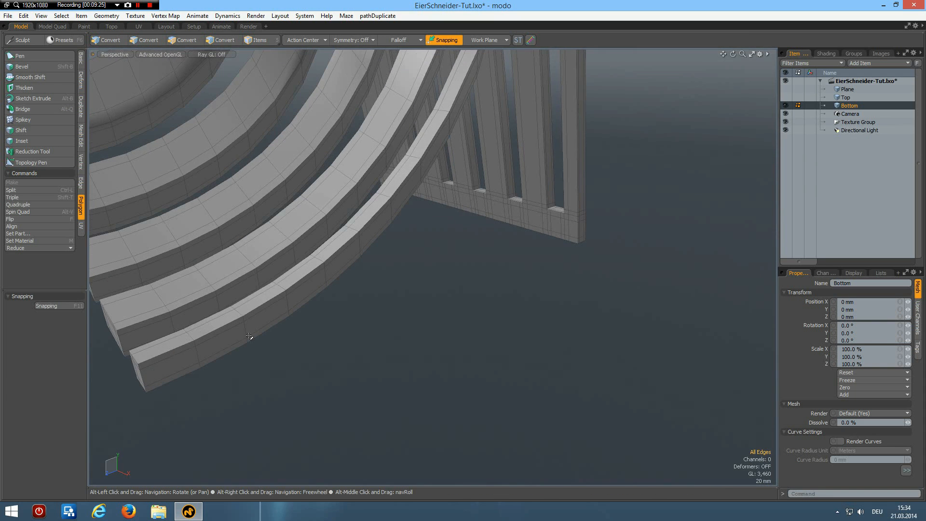
key(3)
click(226, 339)
shift+click(267, 316)
key(Up)
key(Up)
key(Up)
key(Up)
key(Up)
key(Up)
key(Up)
key(Up)
key(Up)
key(Up)
key(Up)
key(Up)
key(Up)
key(Up)
key(Up)
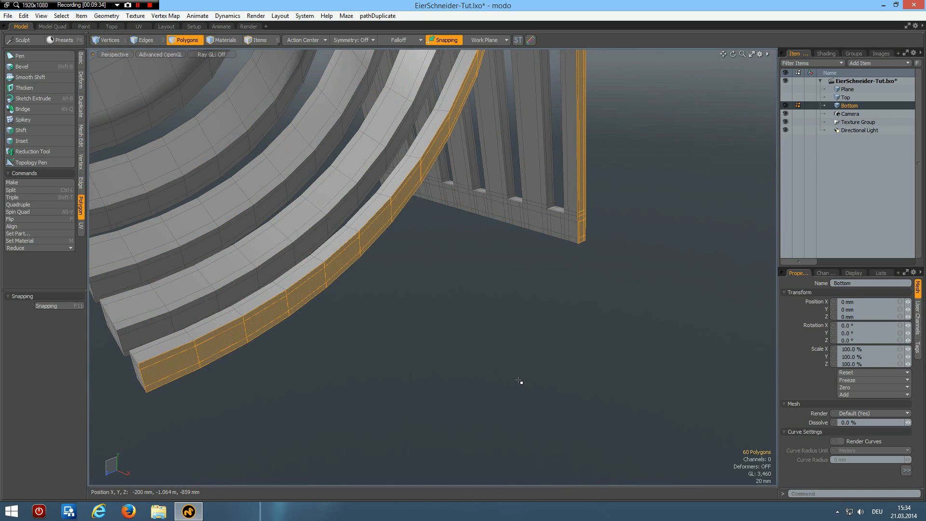
key(Delete)
- Select and delete the end-cap polygons at the cut ends of all curved strips
alt+drag(337, 300, 475, 300)
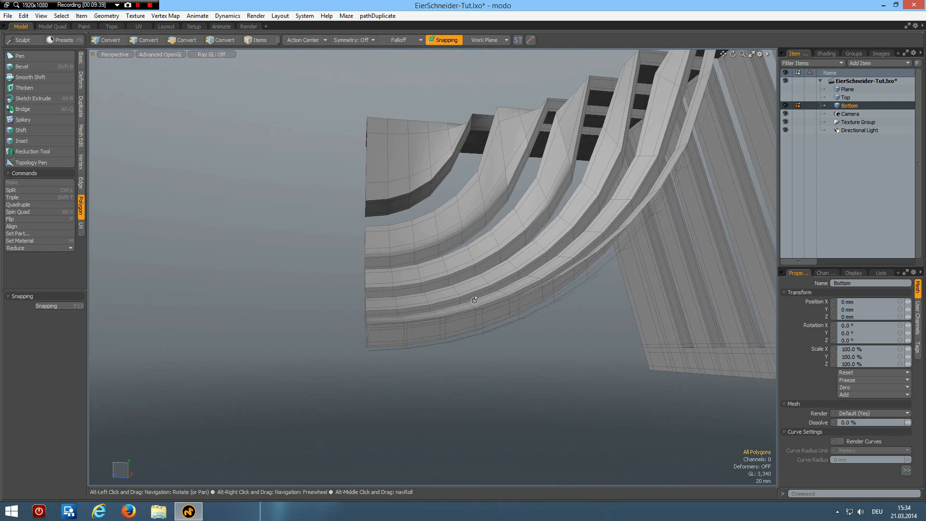
drag(258, 73, 382, 482)
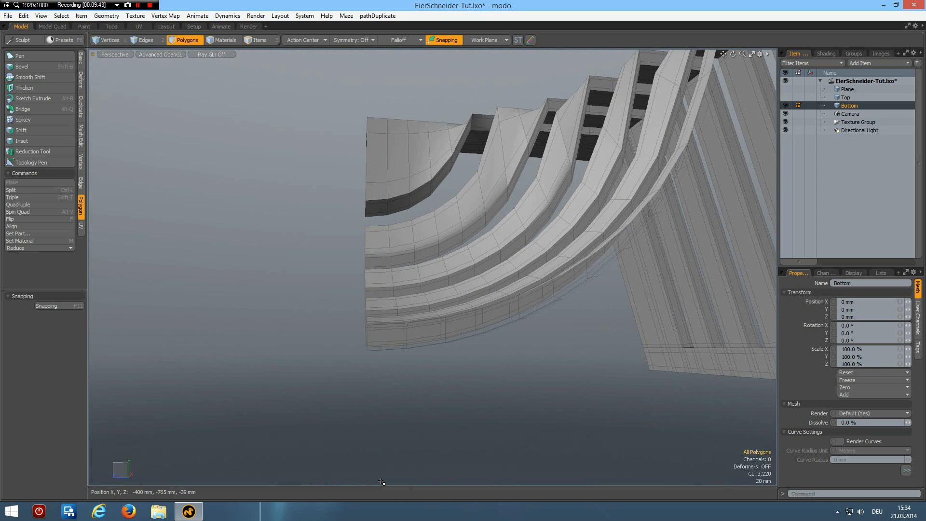
- Add a horizontal edge loop across the bottom band just below the slots, at about 27%, 9.3 mm from the band polygons' upper edge
alt+drag(600, 273, 378, 374)
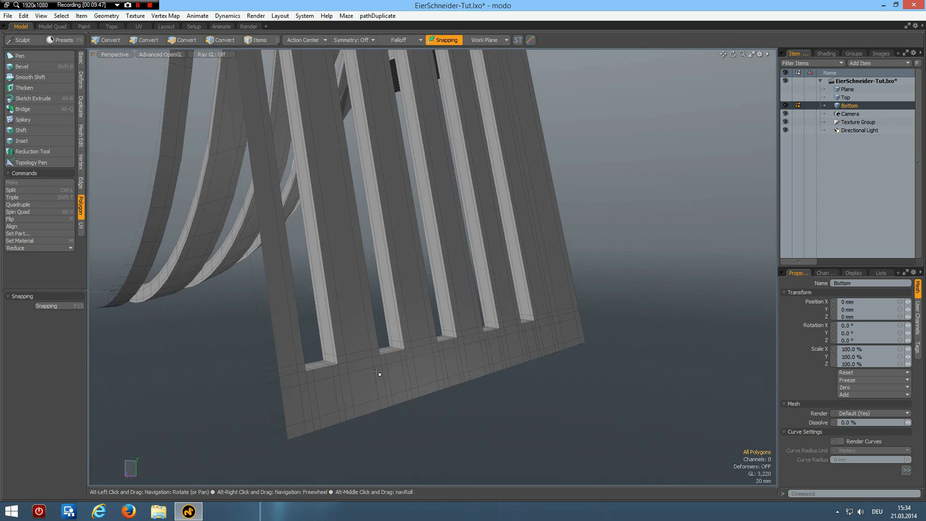
scroll(354, 385, up, 2)
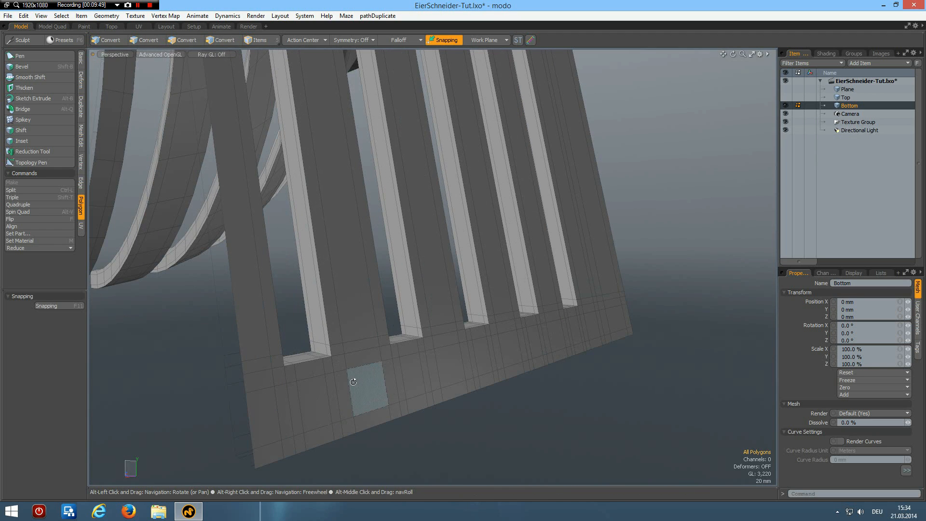
key(alt+l)
click(300, 400)
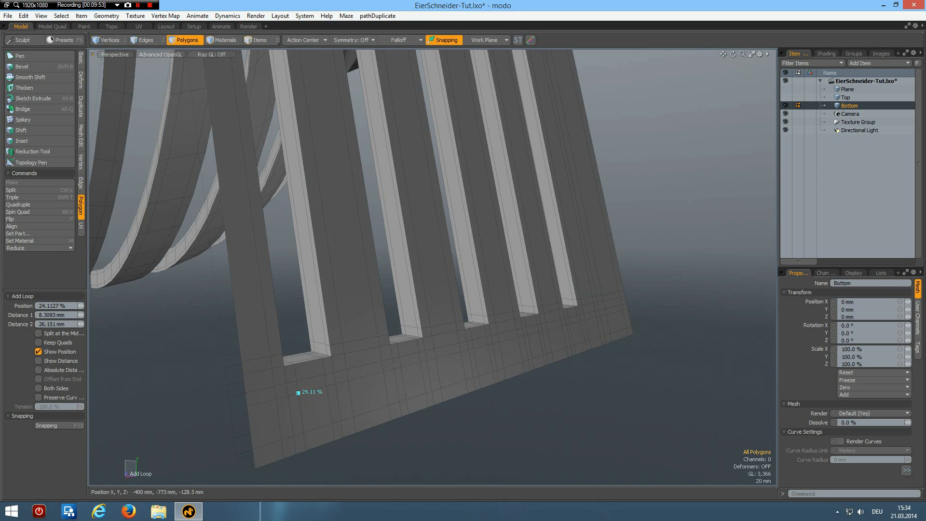
drag(298, 391, 412, 408)
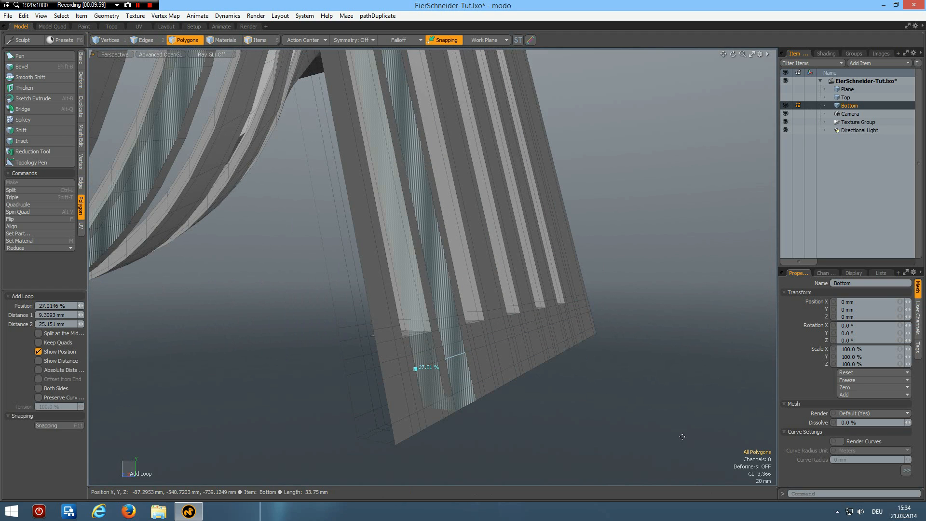
key(space)
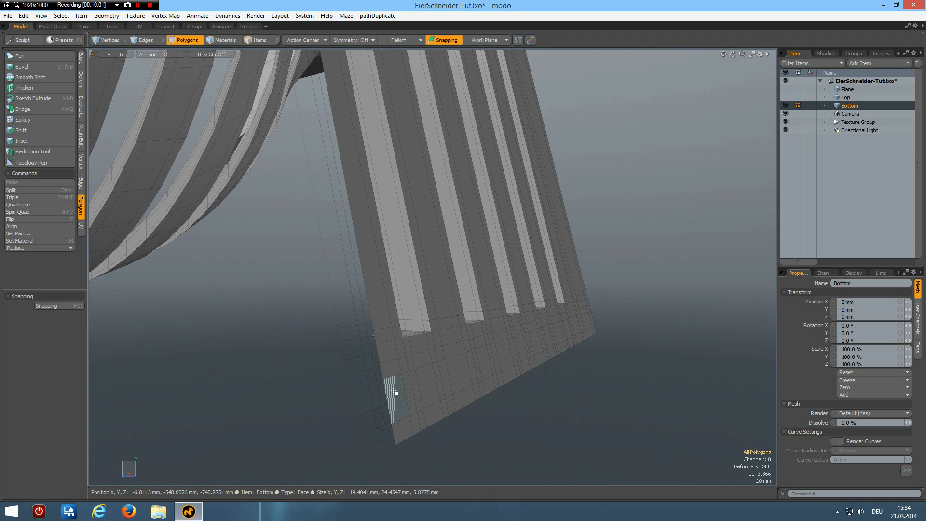
- Try deleting the block of thickness polygons at the lower end of the slotted wall's outer side
alt+drag(676, 337, 463, 363)
click(446, 386)
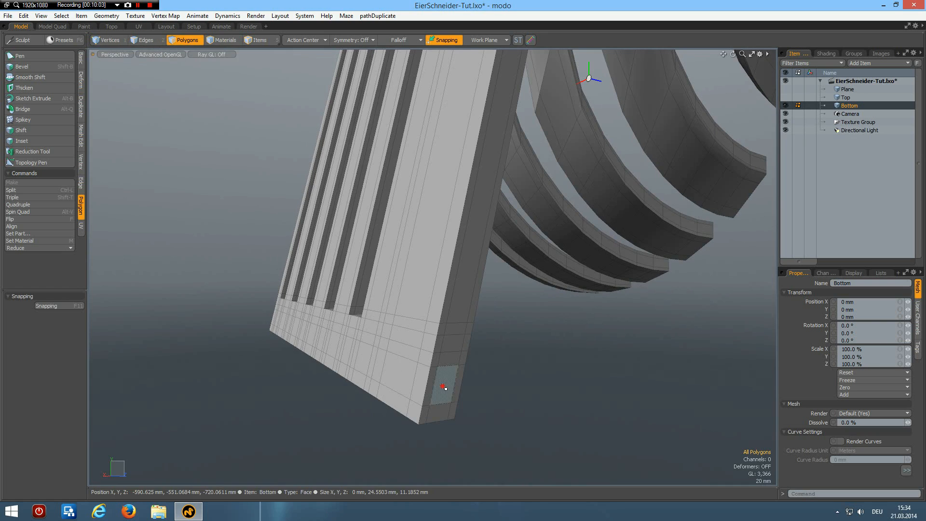
key(shift+Up)
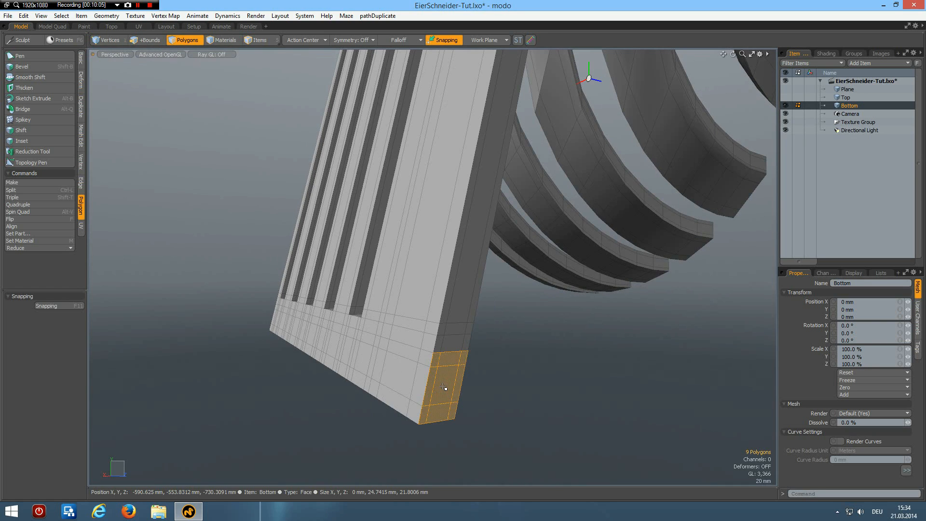
key(Delete)
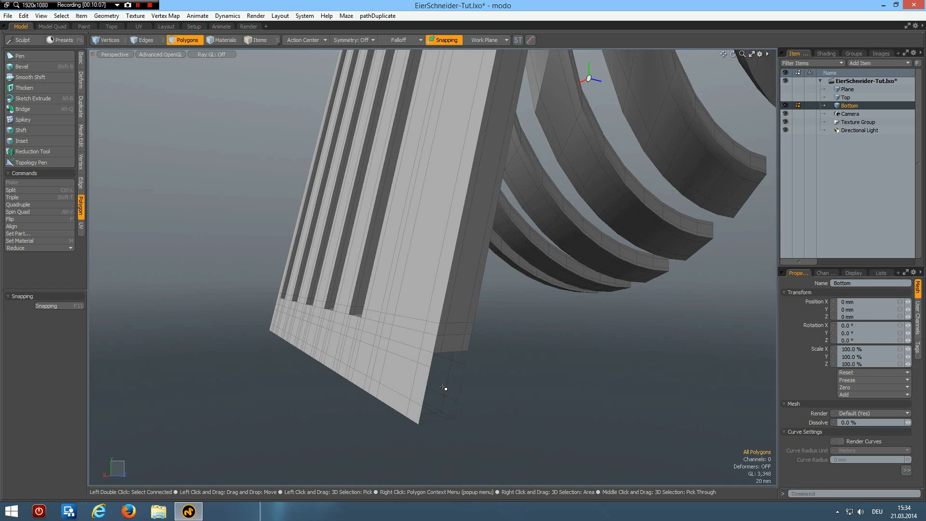
- Restore the deleted side polygons and extrude the two polygon rows along the wall's lower front by -300 mm in Z
click(414, 409)
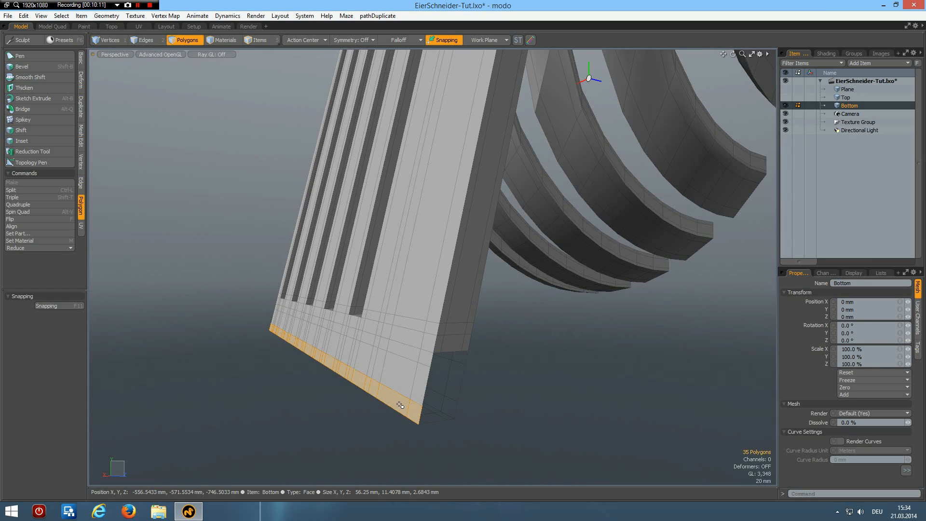
shift+drag(421, 386, 405, 381)
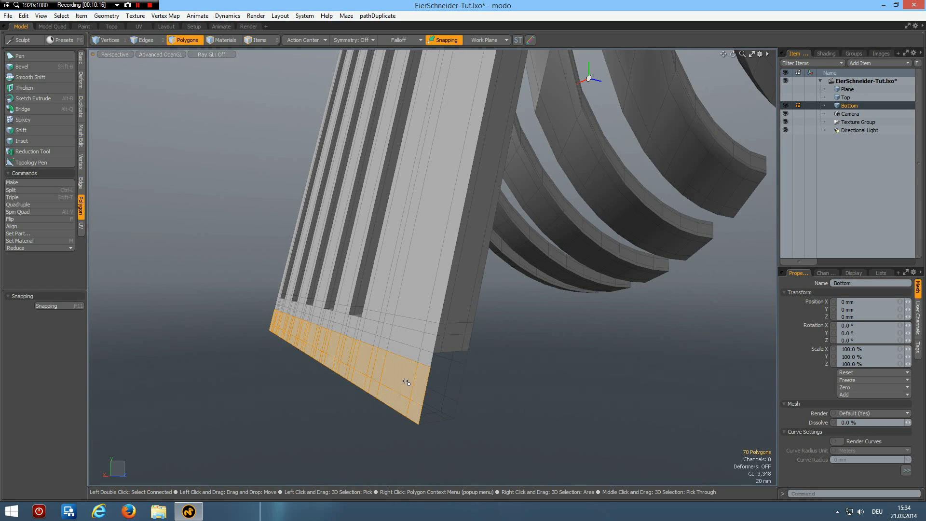
key(u)
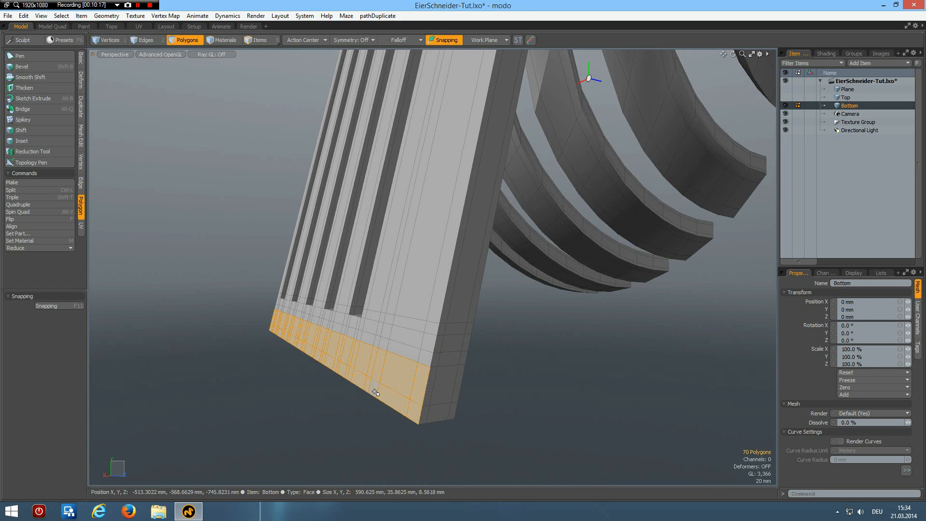
key(shift+x)
scroll(346, 369, down, 5)
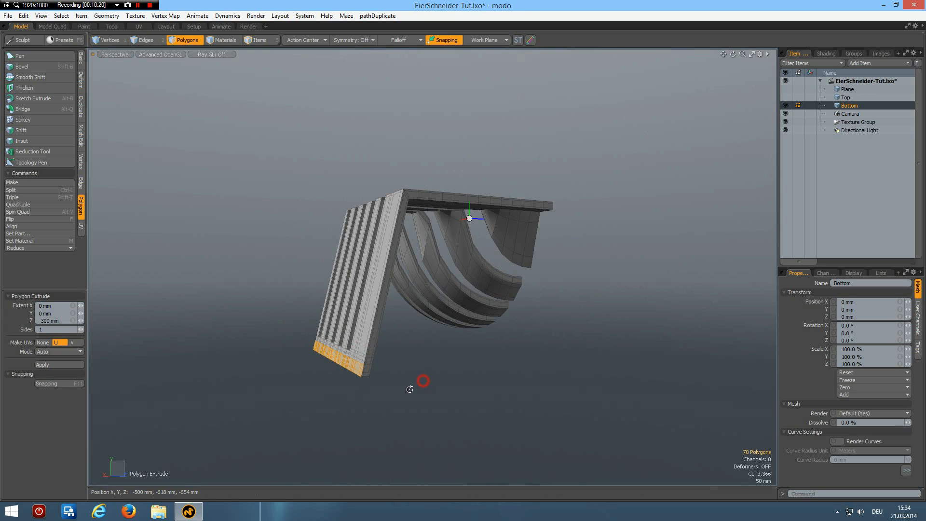
alt+drag(422, 381, 332, 380)
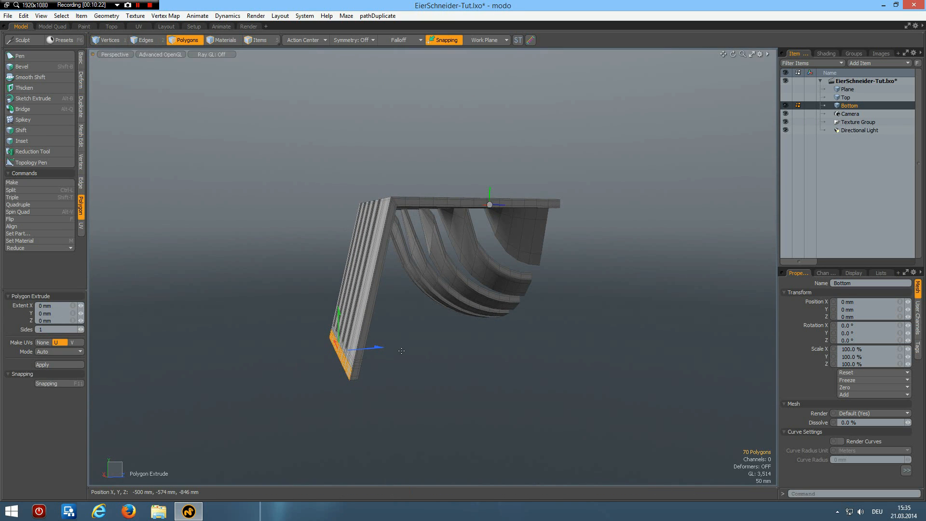
drag(378, 348, 294, 355)
click(65, 318)
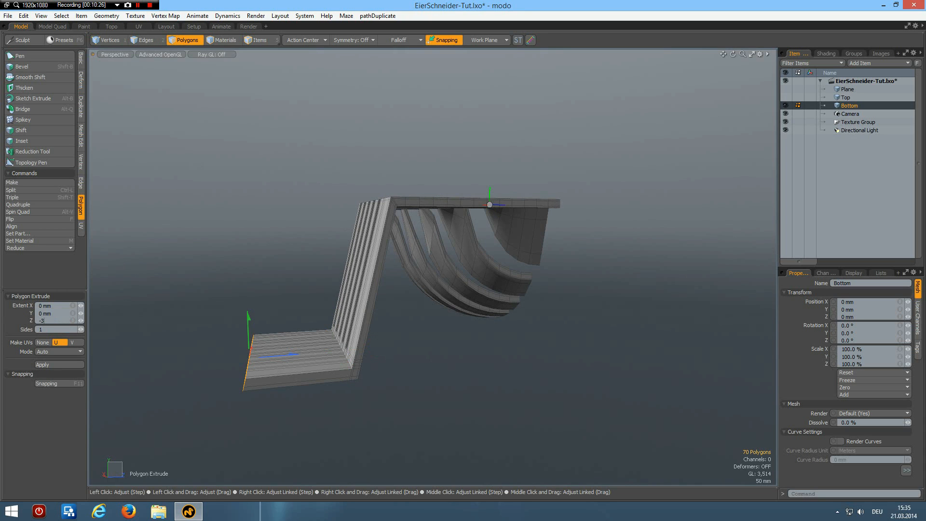
text(-300)
key(Return)
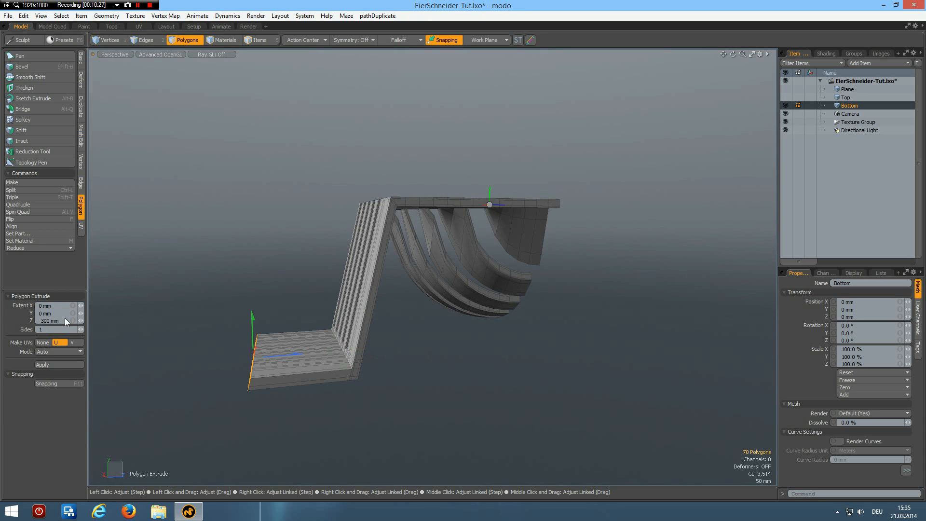
- Flatten the extruded foot's slanted end polygons along the Z axis with the Scale tool
key(r)
click(297, 356)
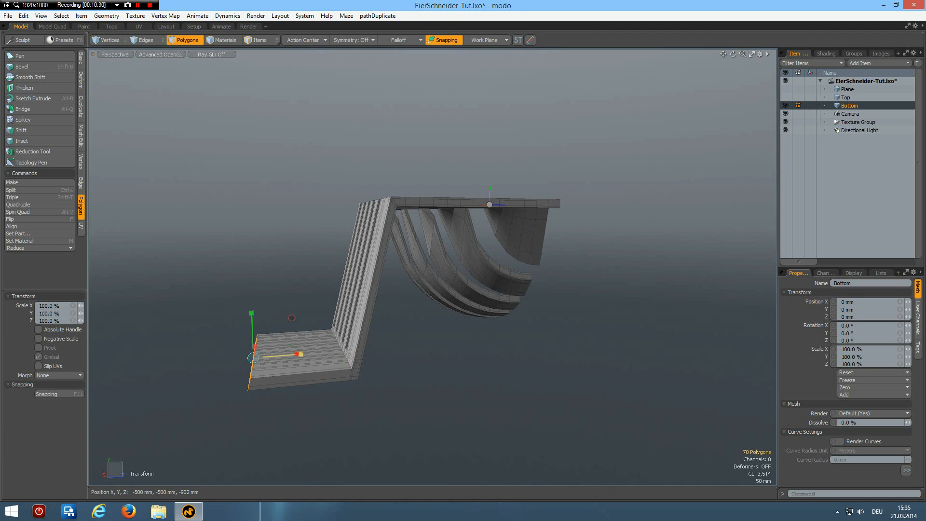
key(space)
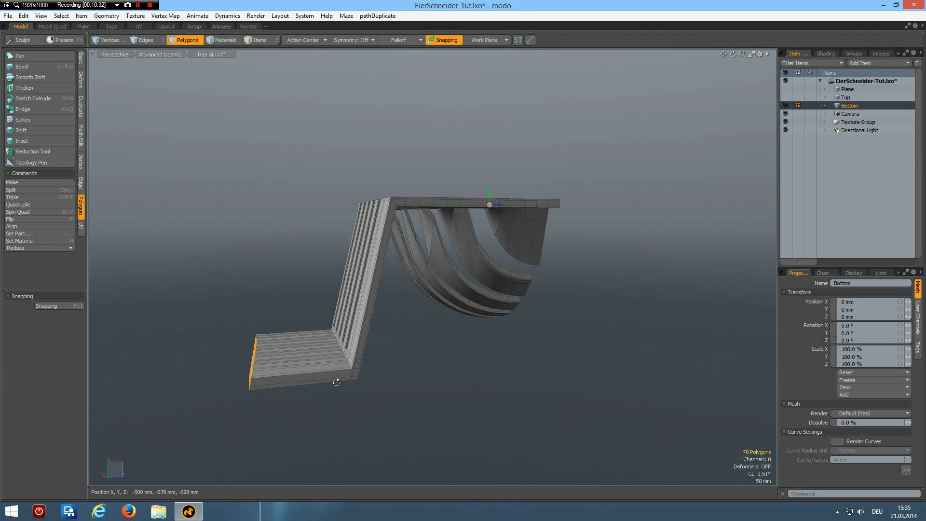
- Add a support loop along the foot plate just below its upper surface, at about 72.9% of the side polygons' height
alt+drag(374, 345, 365, 353)
scroll(339, 356, up, 2)
scroll(339, 356, up, 2)
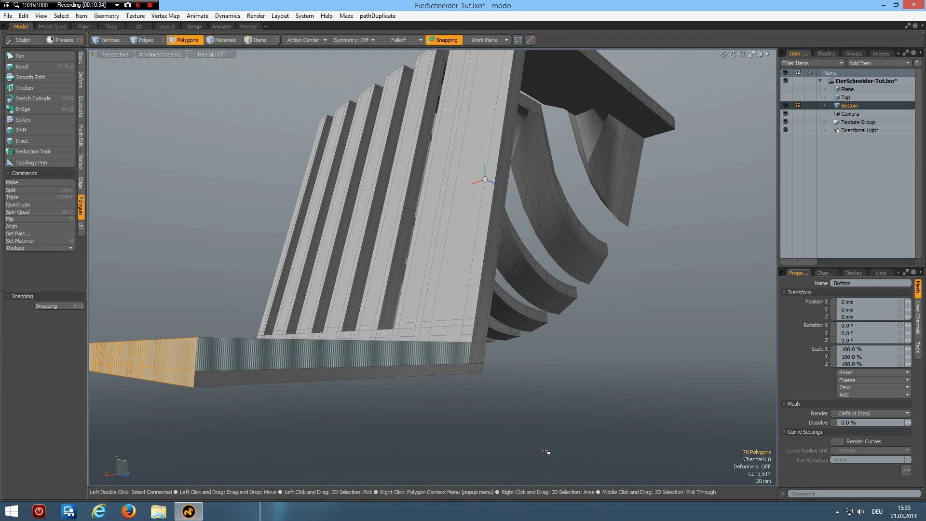
click(539, 447)
key(alt)
key(alt+l)
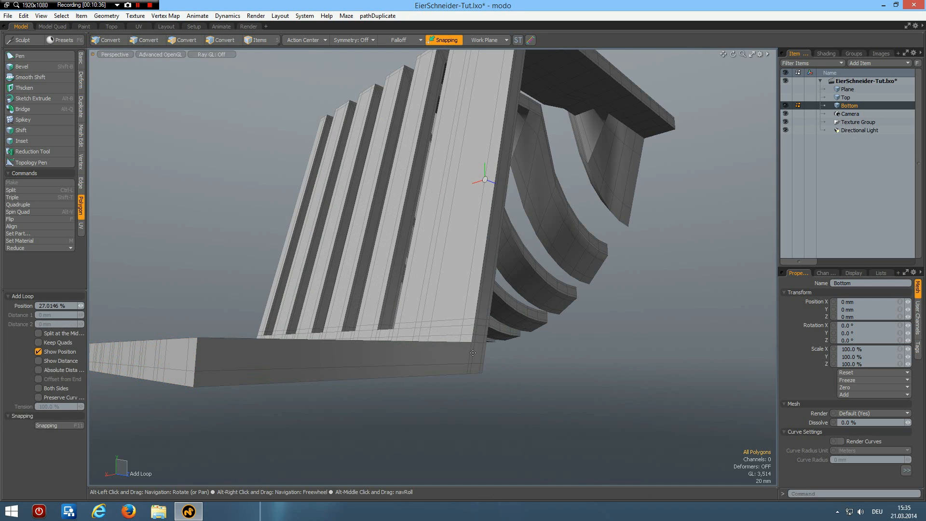
click(474, 349)
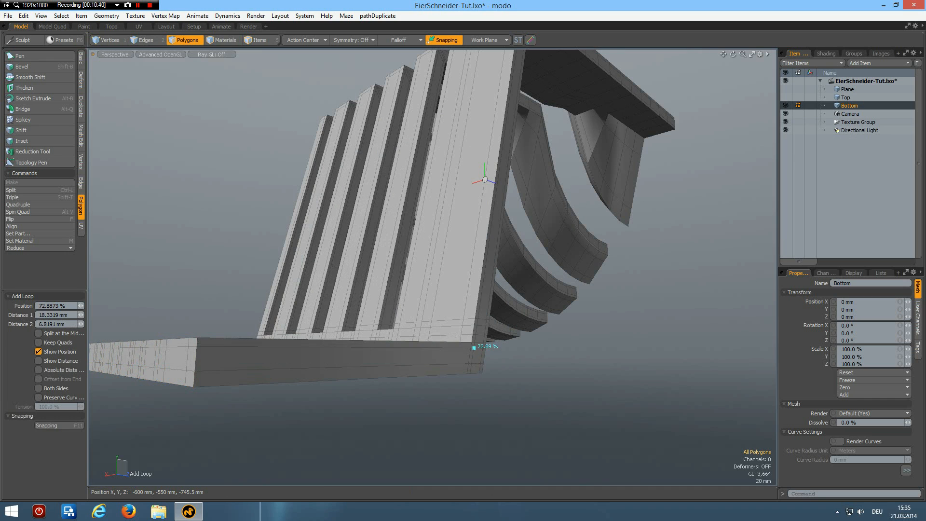
key(space)
- Loop Slice the foot plate's lengthwise edges with two symmetric slices, placed close to both ends of the plate
key(2)
click(257, 375)
key(alt+c)
drag(361, 443, 342, 443)
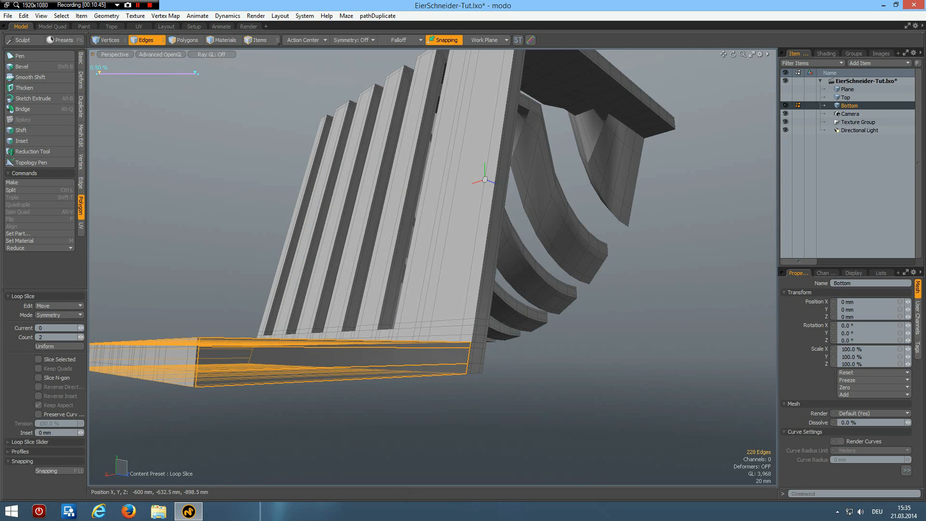
key(space)
click(412, 449)
- Select and delete the nine side polygons closing the foot plate on the X symmetry side
alt+drag(360, 379, 538, 368)
scroll(579, 399, down, 5)
scroll(535, 365, up, 5)
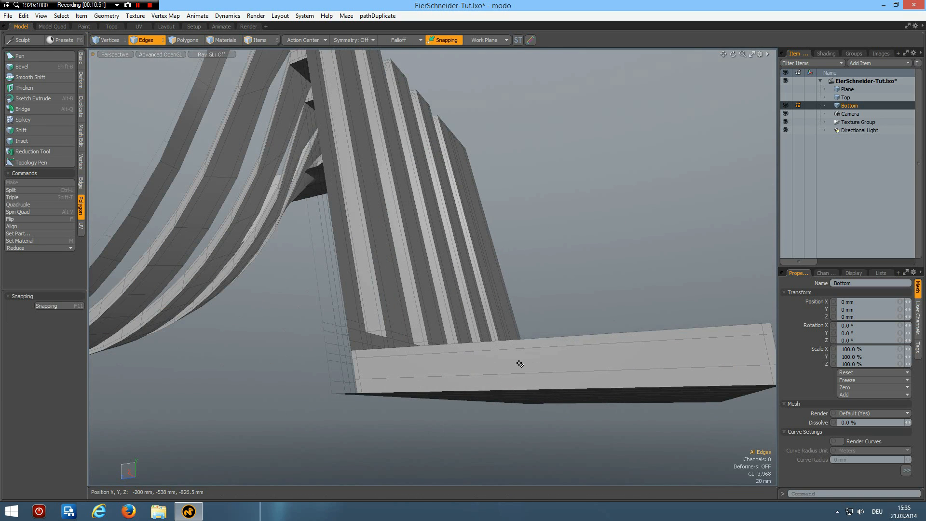
key(3)
click(520, 364)
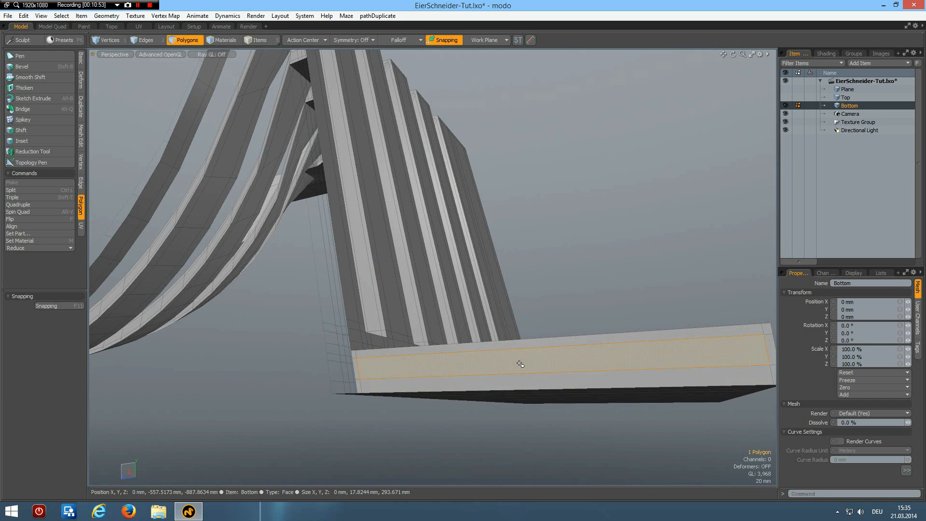
double_click(520, 364)
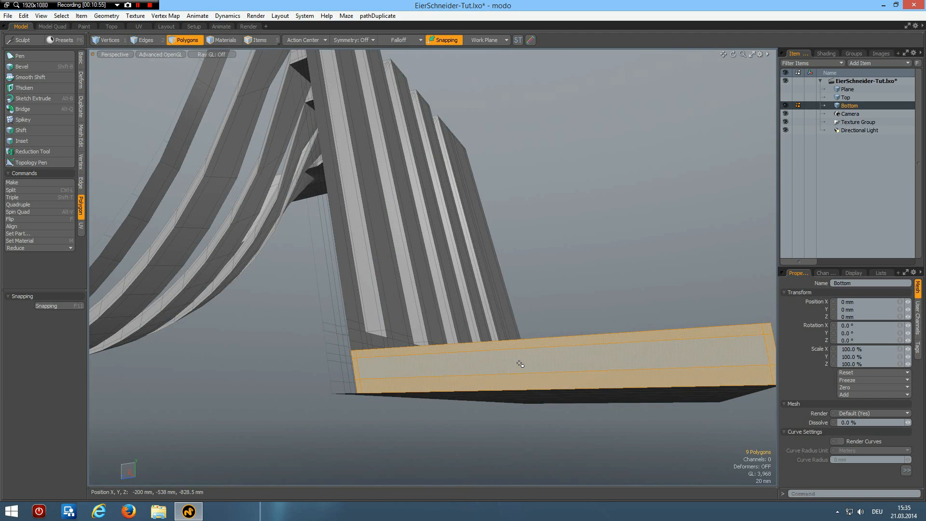
key(Delete)
- Mirror the quarter Bottom mesh across the Z axis and across the X axis, with vertices merged
scroll(511, 274, down, 5)
alt+drag(533, 204, 419, 289)
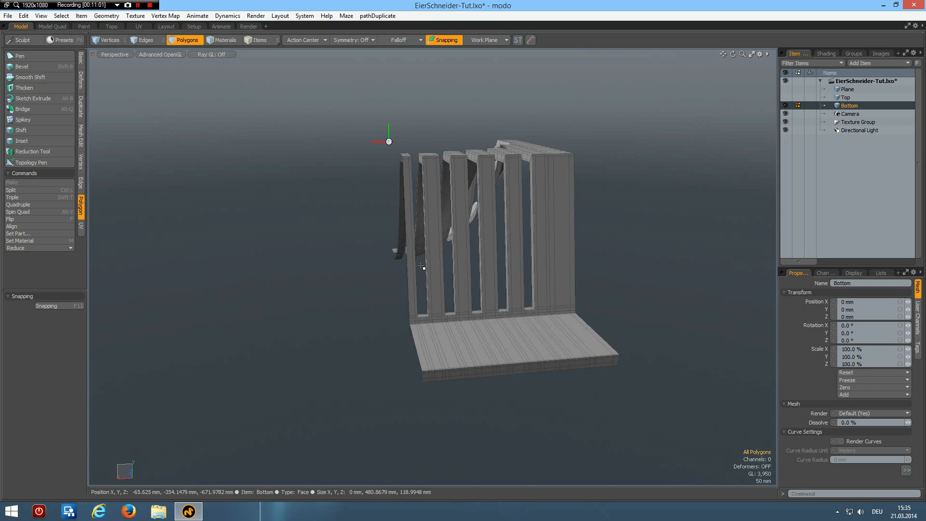
click(83, 109)
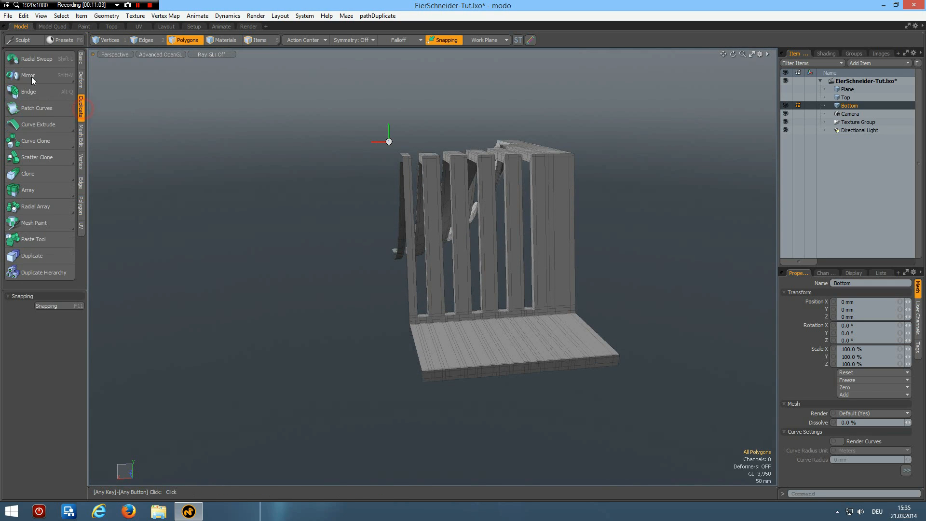
click(30, 76)
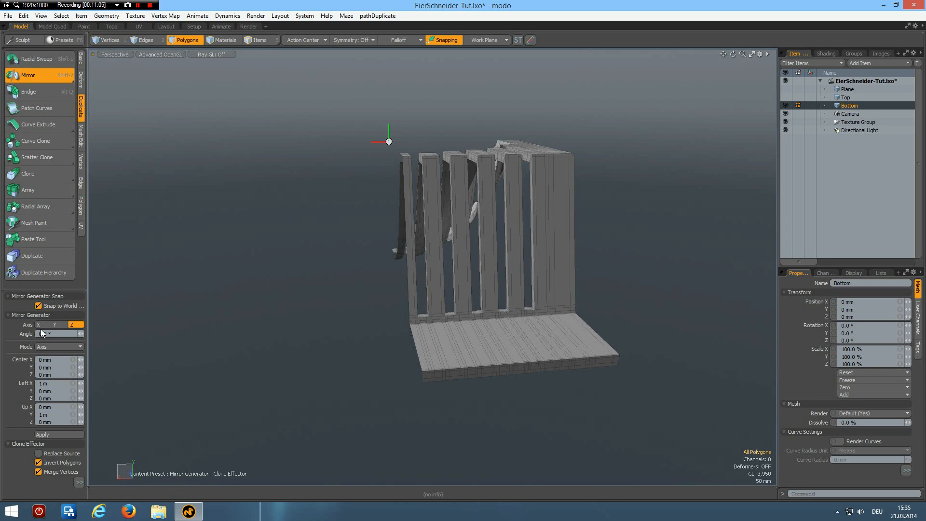
click(47, 435)
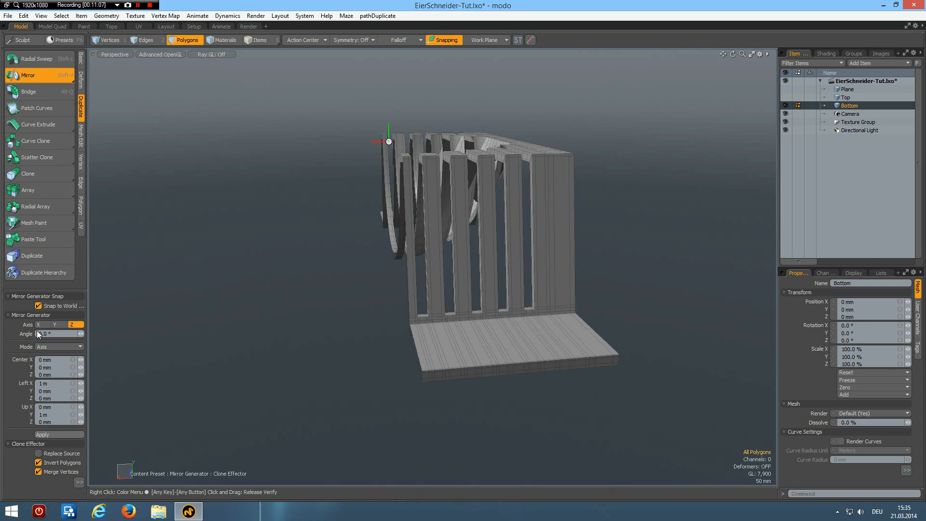
click(55, 434)
- Turn on subdivision for the complete Bottom mesh and check its smoothed shape
alt+drag(265, 259, 389, 284)
key(Tab)
alt+shift+drag(463, 280, 376, 265)
alt+drag(304, 285, 459, 350)
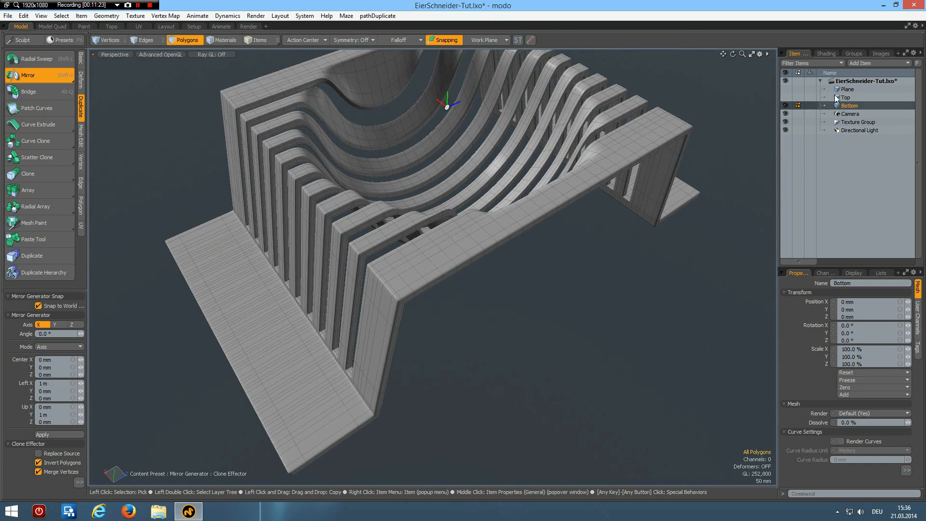
- Show the Top mesh and move it down in the Right view so its hinge mount meets the foot plate
click(786, 97)
click(833, 97)
alt+drag(637, 148, 518, 248)
key(KP_3)
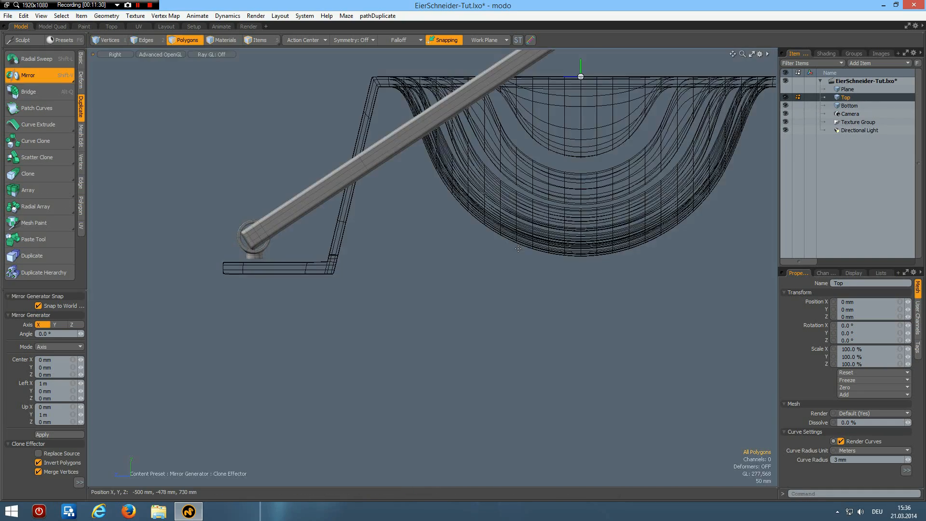
mouse_move(312, 368)
alt+mouse_down()
mouse_move(378, 376)
mouse_move(364, 352)
alt+mouse_up()
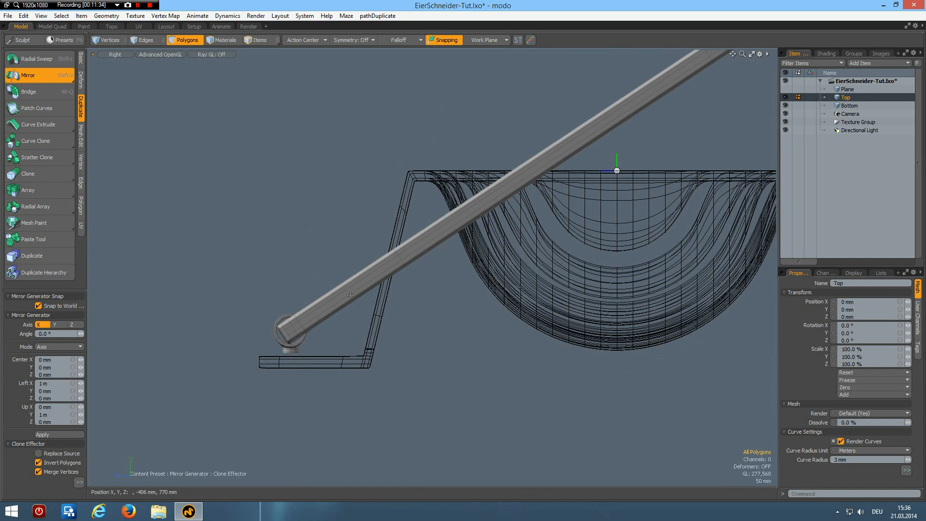
key(w)
drag(562, 102, 562, 111)
key(space)
click(294, 101)
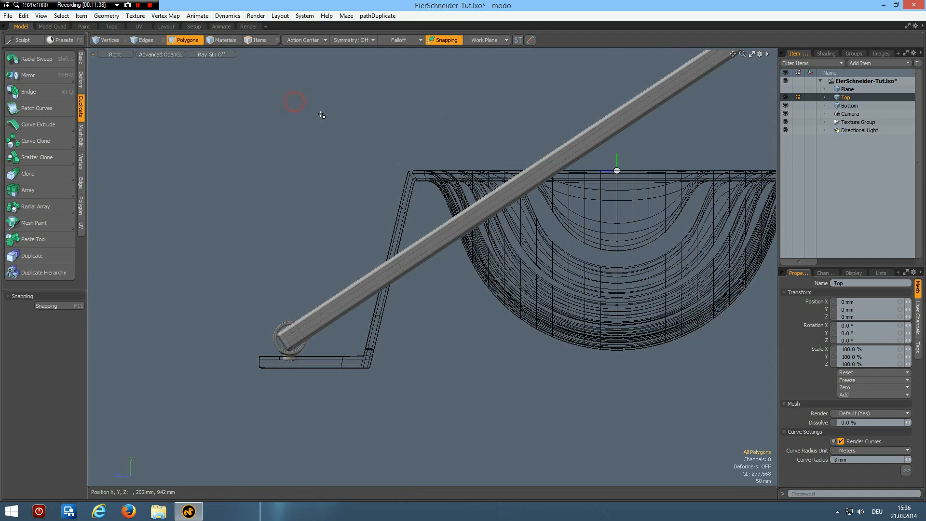
- Show the Plane mesh and move it -20 mm in Y to the underside of the foot plate
click(786, 90)
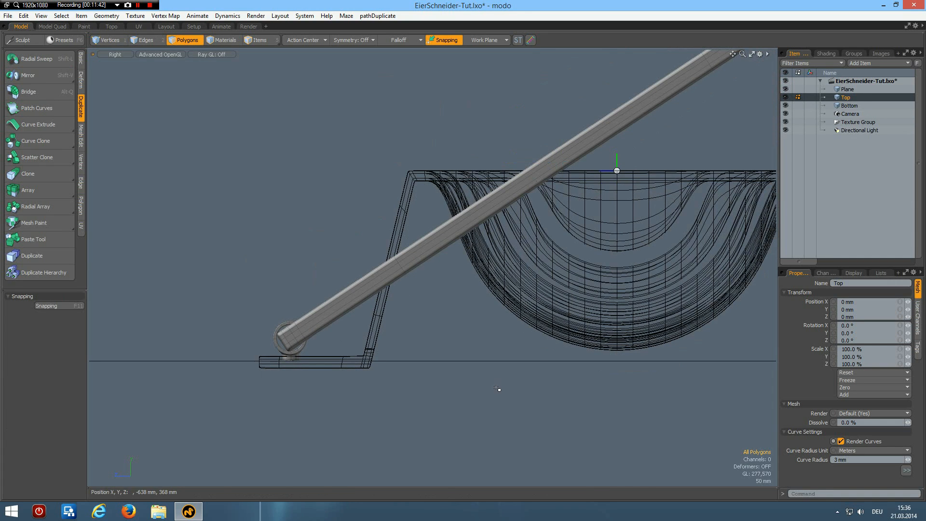
click(848, 90)
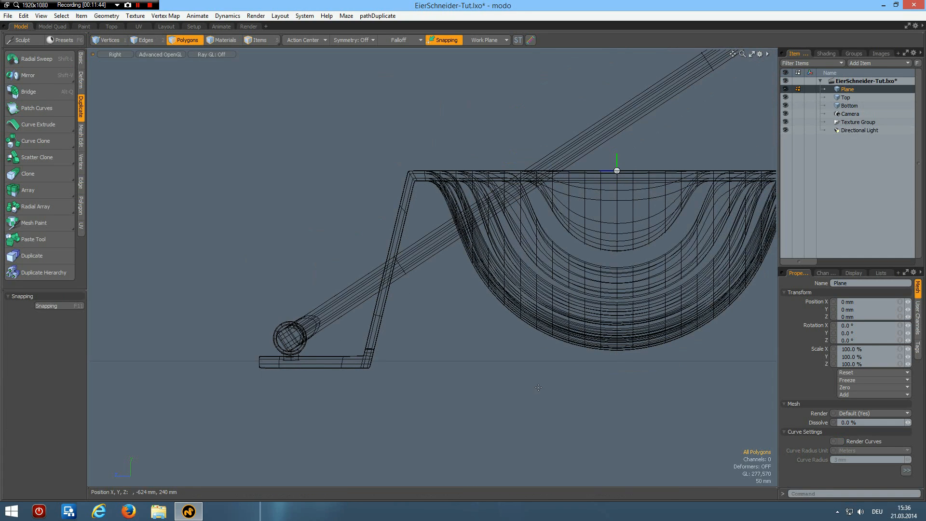
key(w)
drag(617, 311, 617, 316)
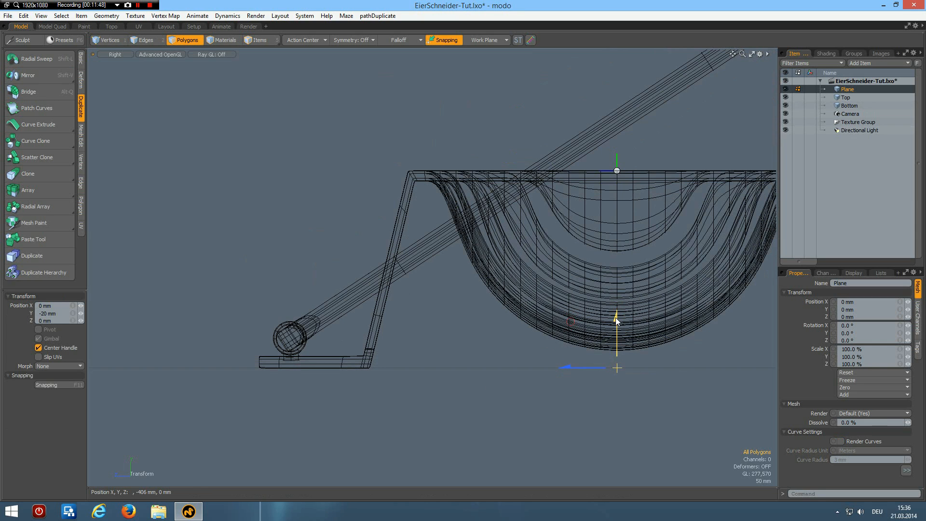
key(space)
- Return to the perspective view and examine the assembled egg slicer in the render preview
key(ctrl+space)
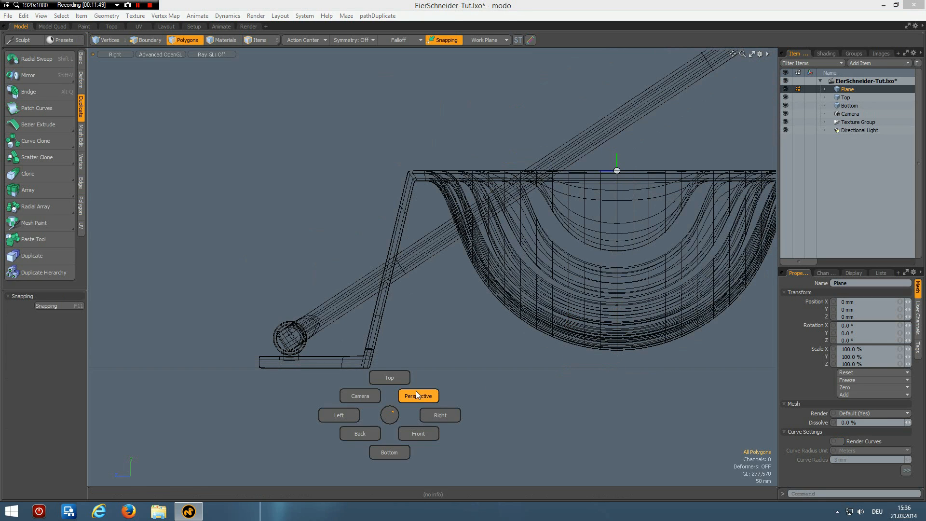
click(417, 390)
alt+drag(217, 191, 36, 189)
alt+shift+drag(428, 270, 254, 30)
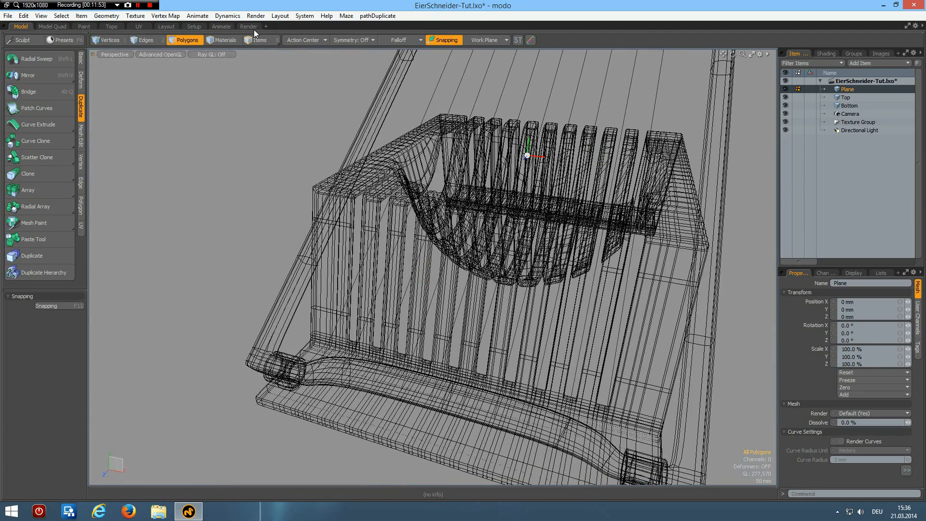
click(253, 27)
alt+drag(443, 279, 372, 305)
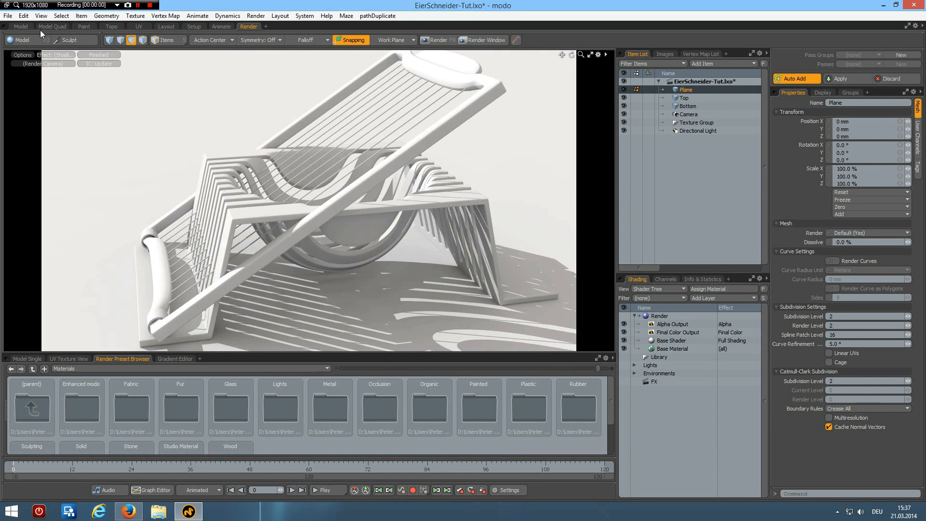
- Return to the modelling layout and assign a new material named Plane to the Plane mesh
click(26, 26)
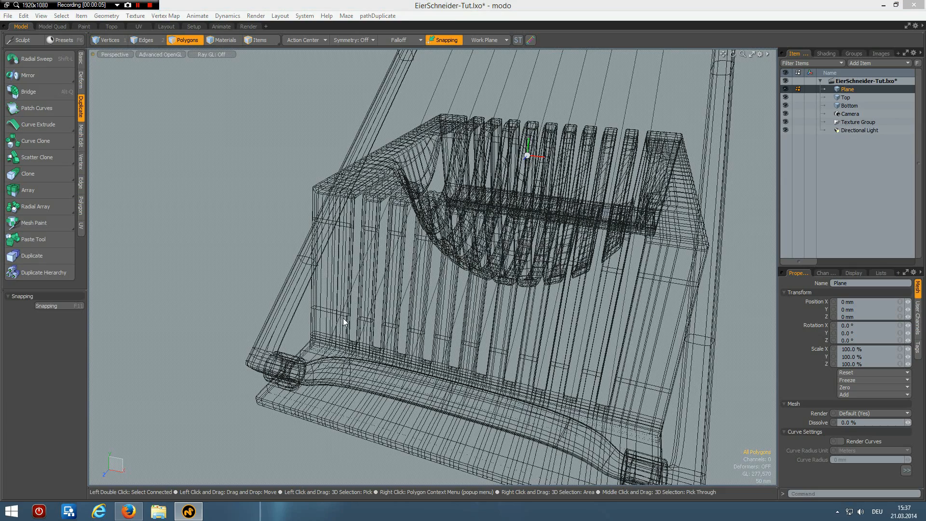
key(m)
text(Plan)
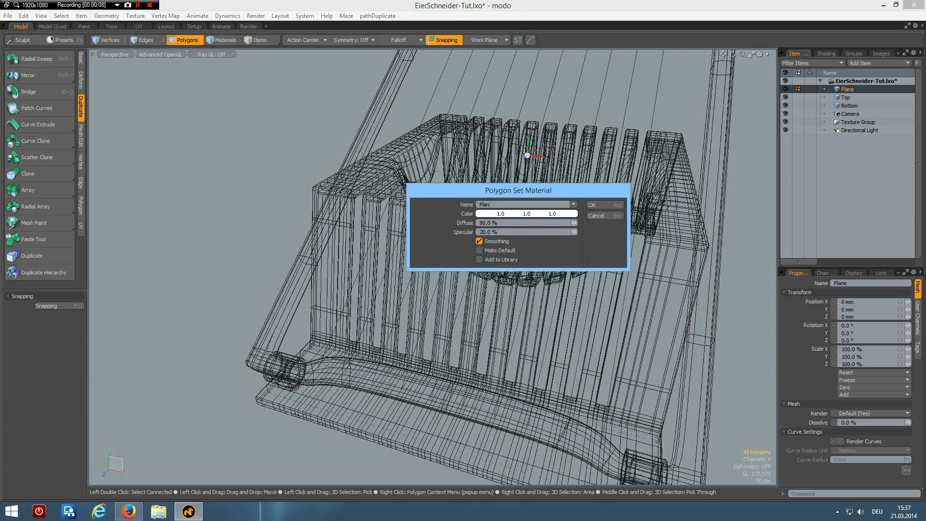
text(e)
key(Return)
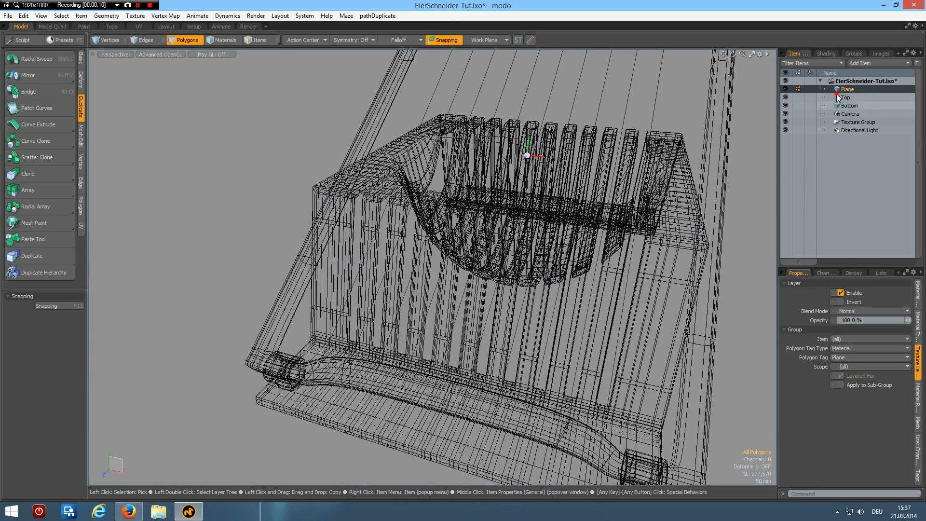
- Select the Top mesh and assign a new material named Top to its polygons
click(840, 97)
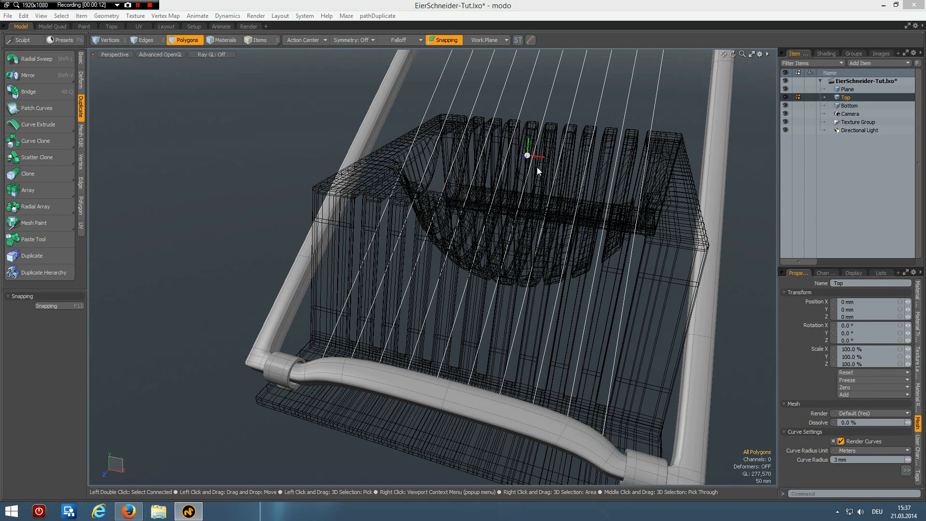
text(m)
text(Top)
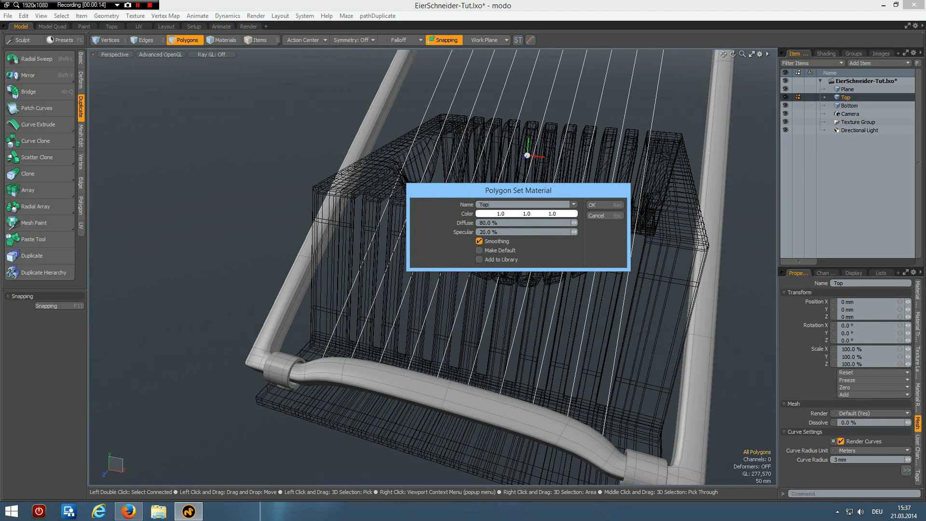
key(Return)
- Select the Bottom mesh and assign a new material named Bottom to its polygons
click(836, 106)
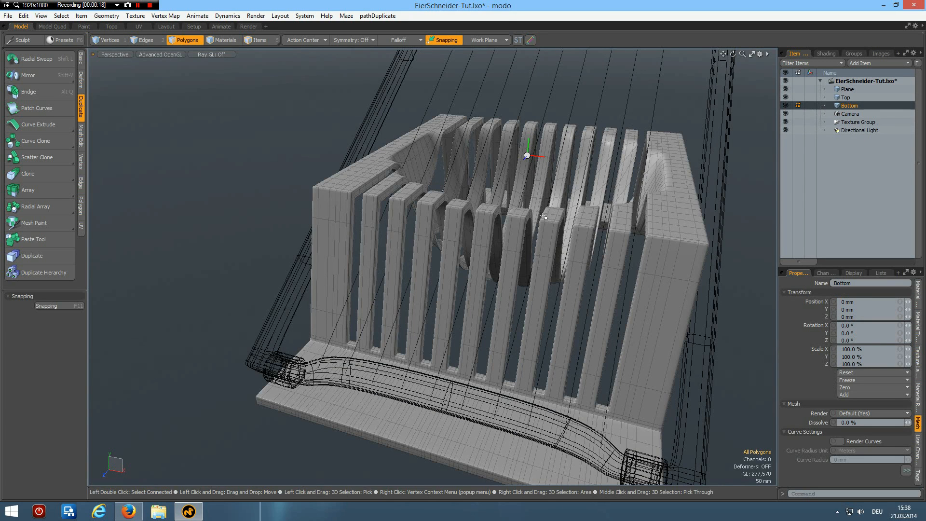
text(m)
text(B)
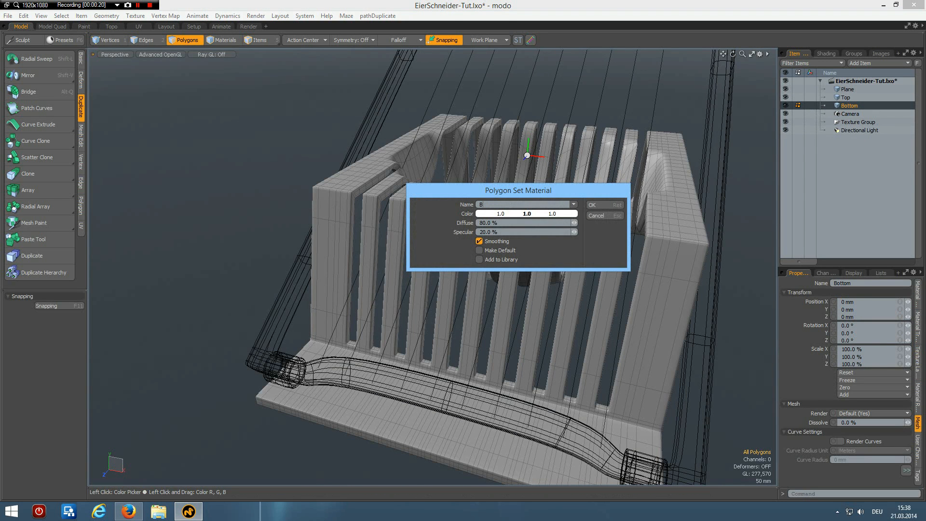
key(Return)
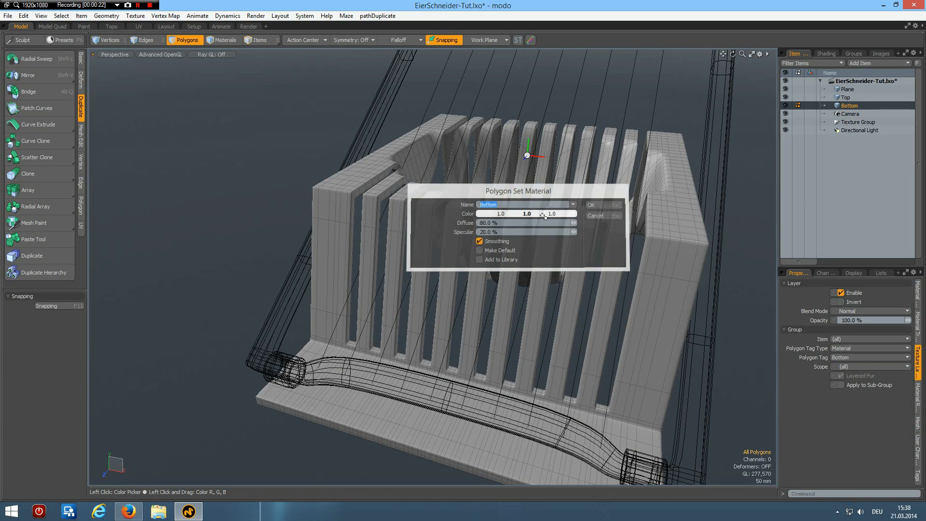
- Return to the render layout and apply the Matte Lead metal preset to the Bottom material group
click(251, 27)
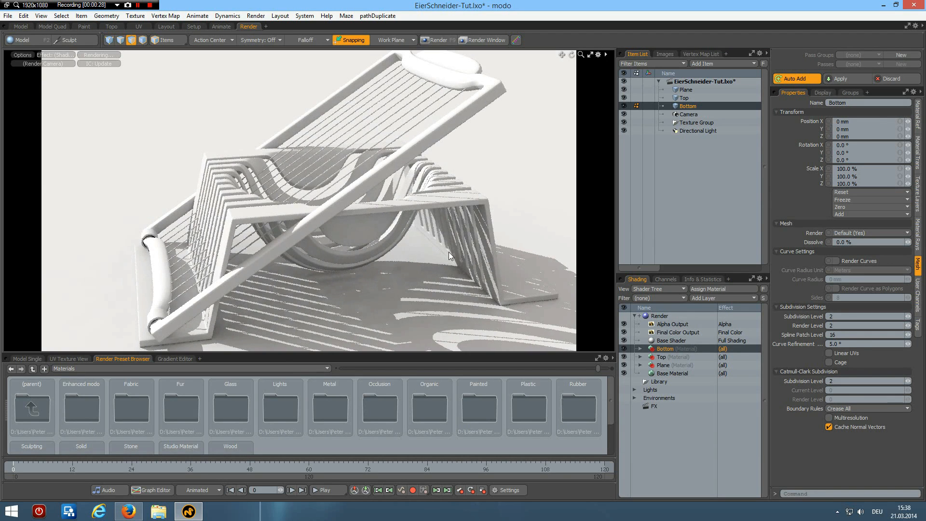
mouse_move(188, 512)
double_click(333, 410)
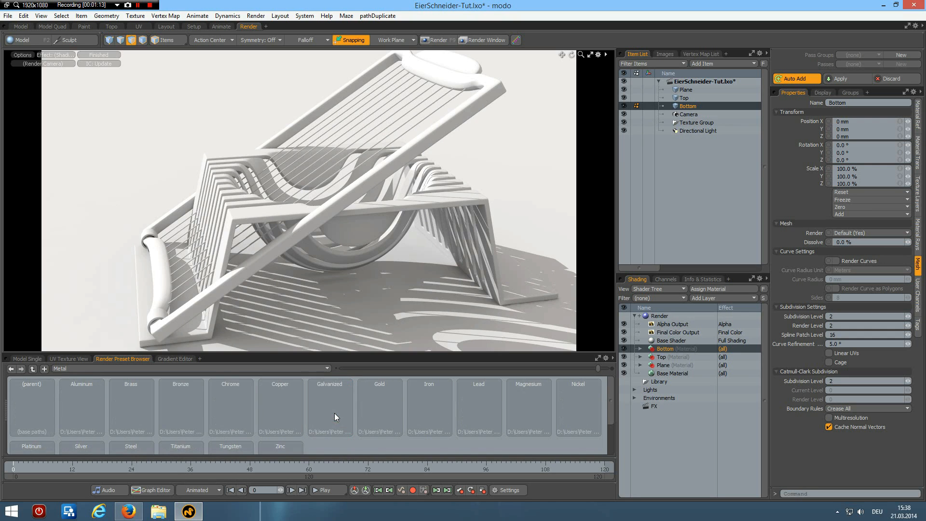
double_click(486, 407)
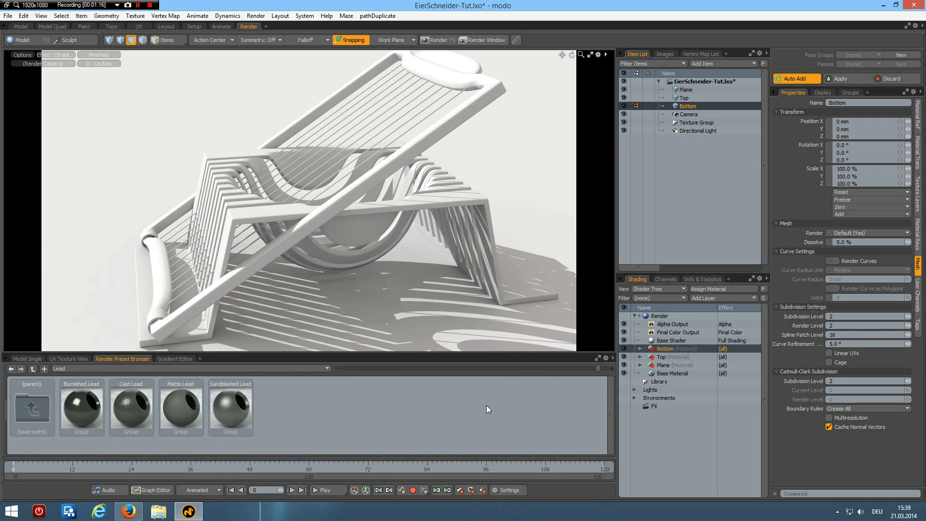
double_click(180, 402)
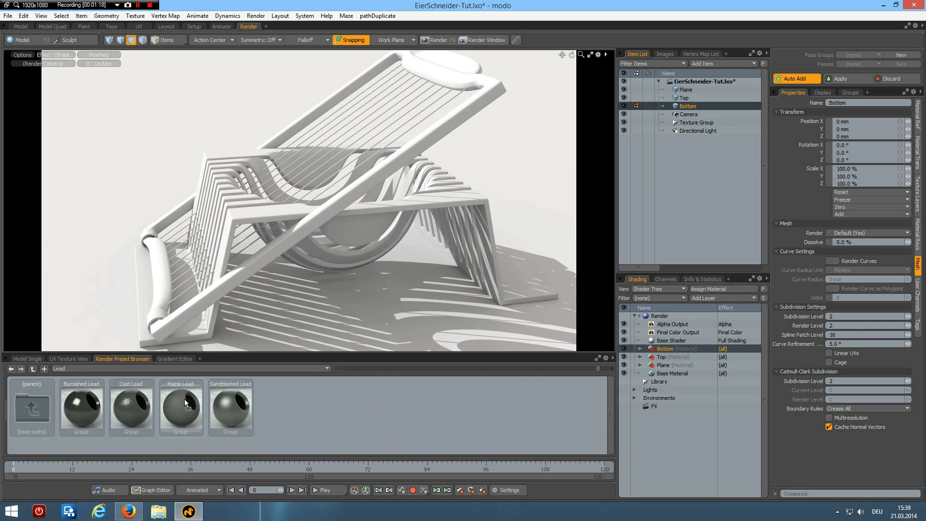
drag(441, 405, 679, 349)
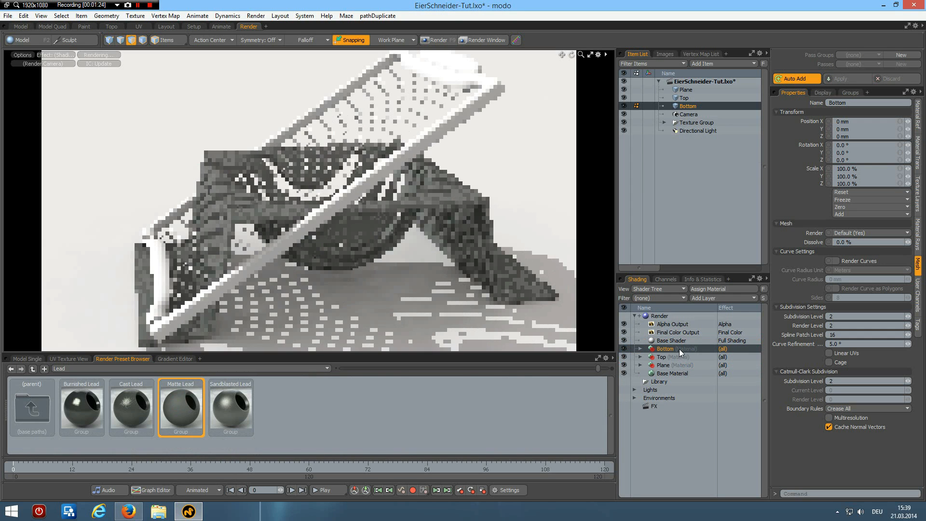
- Find the Chromium Plate preset among the chrome metals and apply it to the Top material group
double_click(35, 409)
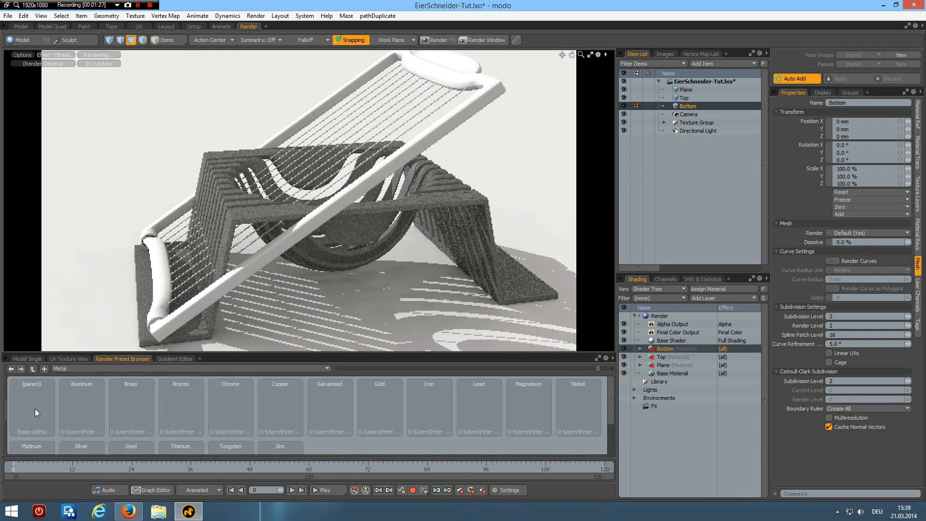
double_click(230, 411)
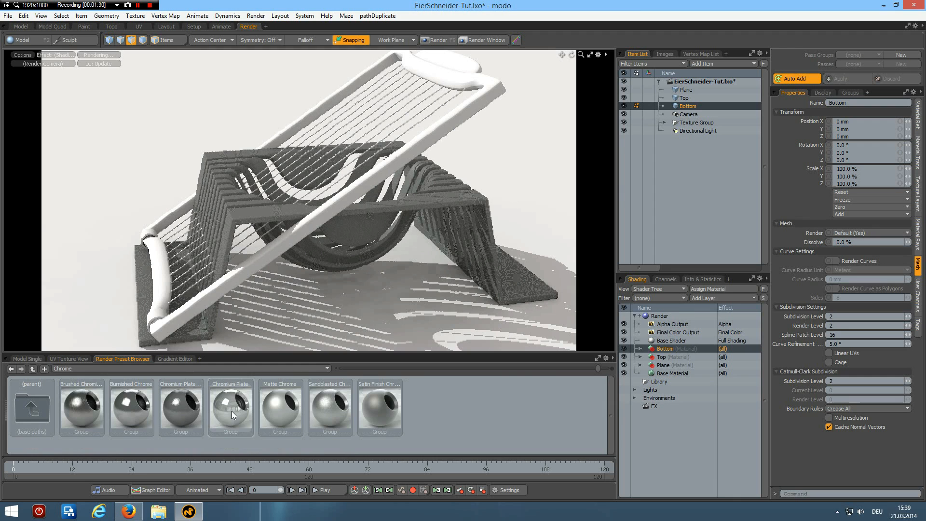
drag(228, 404, 663, 363)
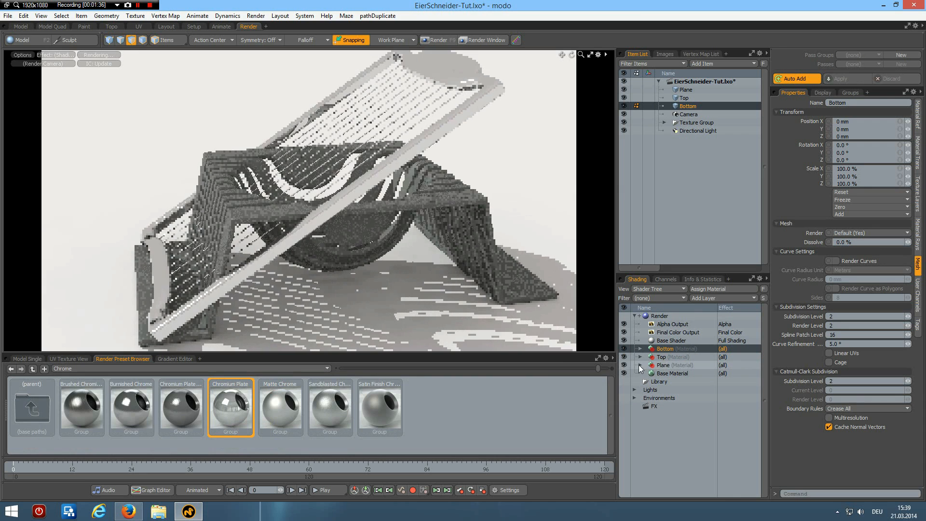
- Find the Laminate Floor preset among the wood flooring materials and apply it to the Plane material group
click(641, 366)
double_click(25, 417)
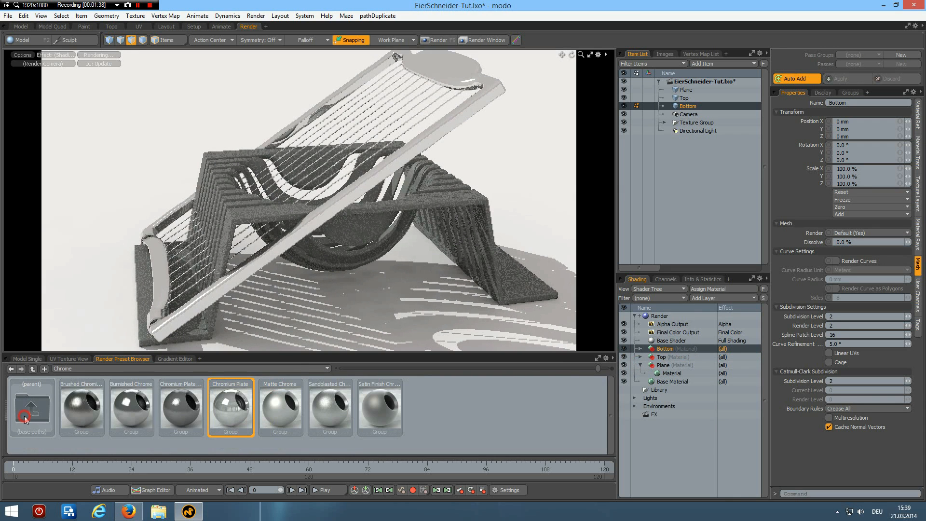
double_click(24, 416)
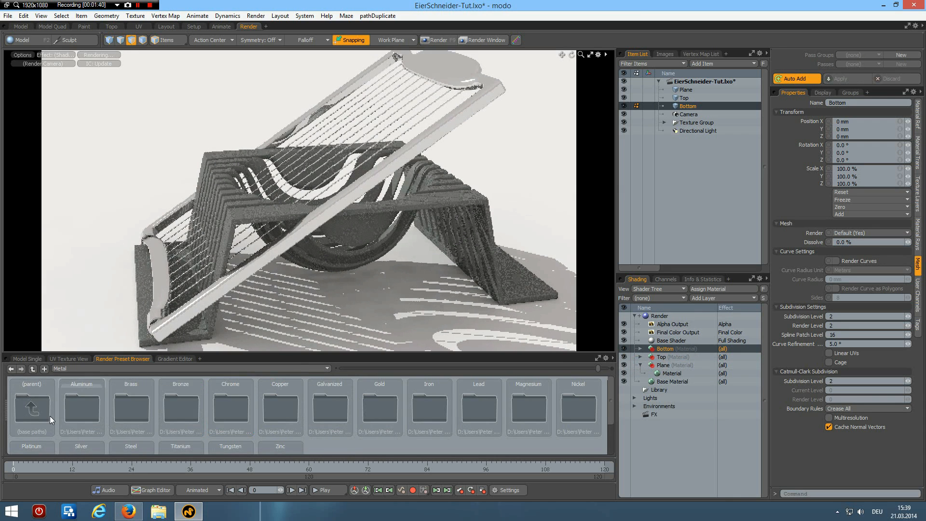
double_click(238, 448)
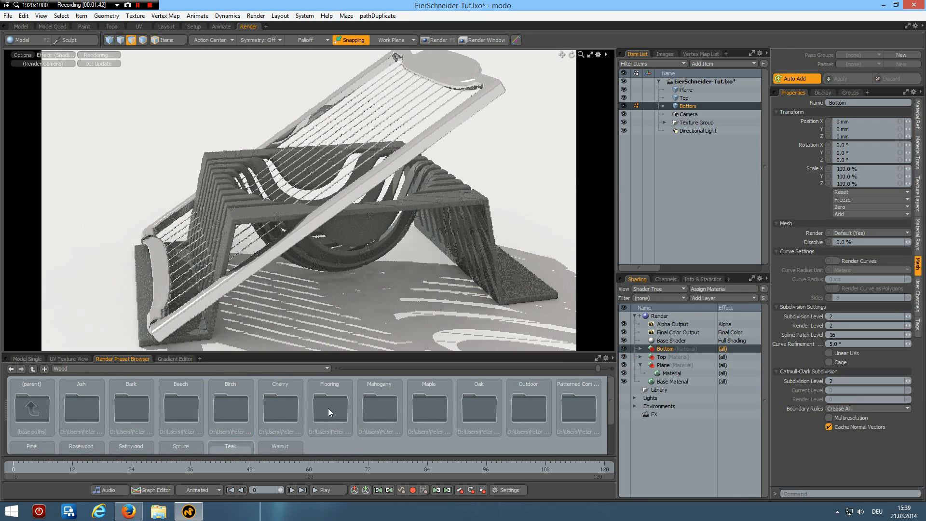
click(330, 406)
click(330, 405)
click(480, 407)
drag(553, 387, 670, 364)
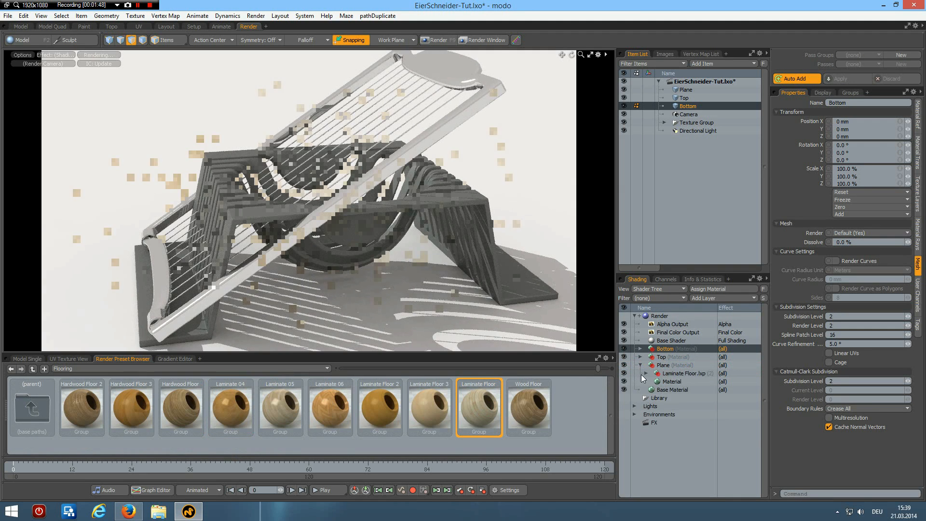
- Set the horizontal and vertical wrap to 25 for the floor's laminate diffuse color and bump images
click(647, 373)
click(680, 390)
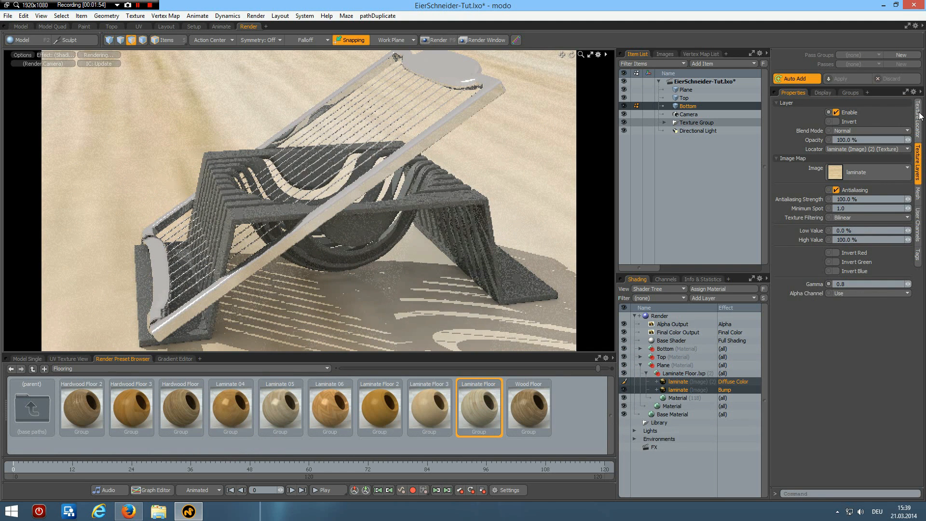
click(918, 119)
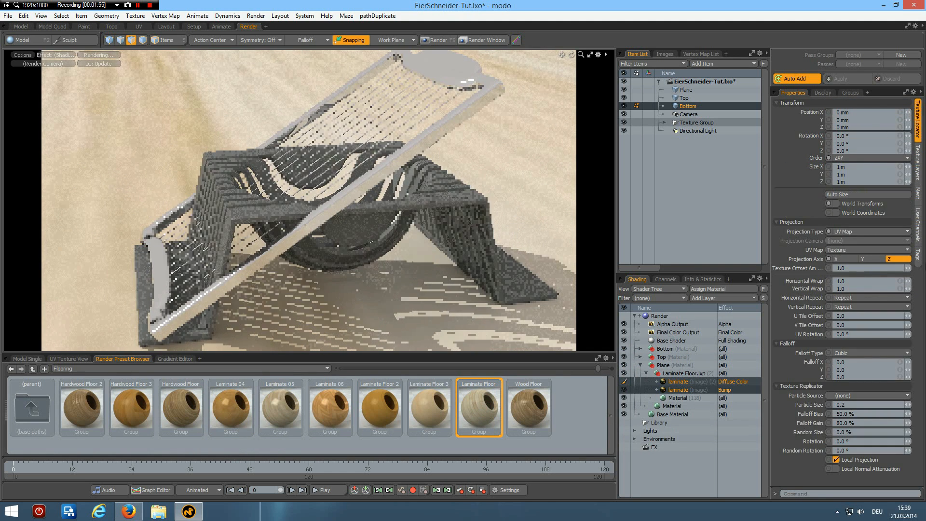
click(900, 282)
text(25)
key(Return)
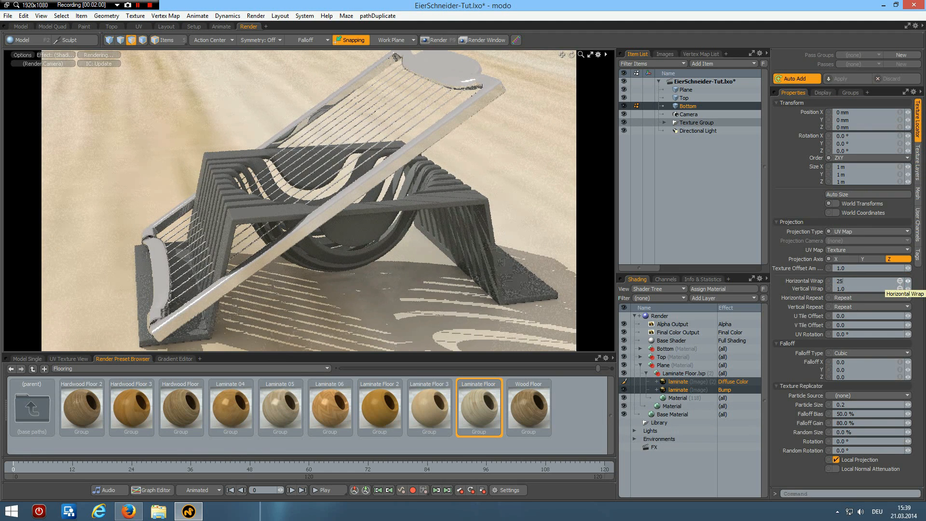
key(Return)
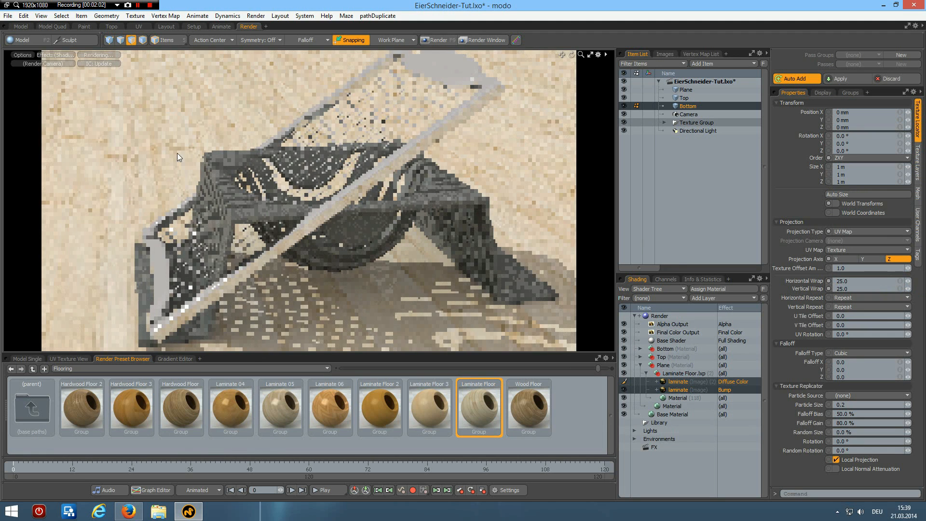
- Switch to the Layout workspace and add the Studio Room 01 environment preset to the scene
alt+drag(234, 250, 240, 307)
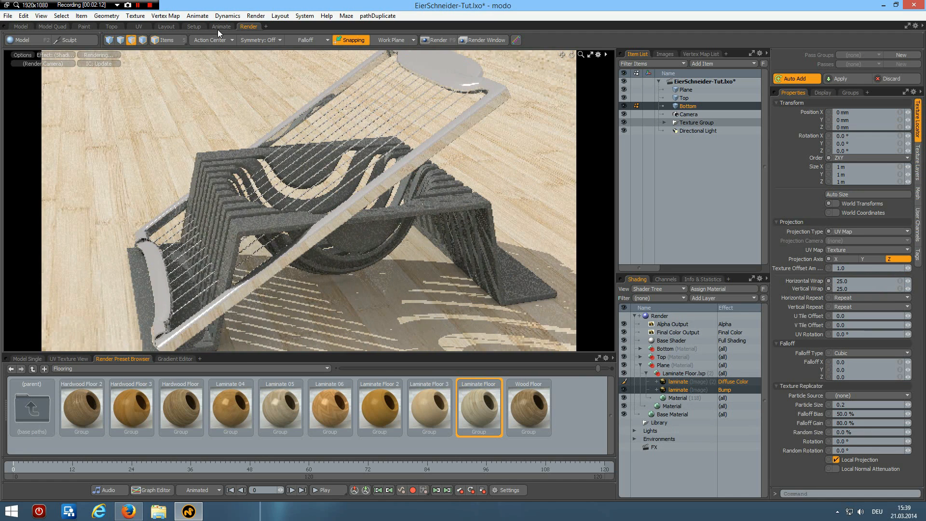
click(167, 26)
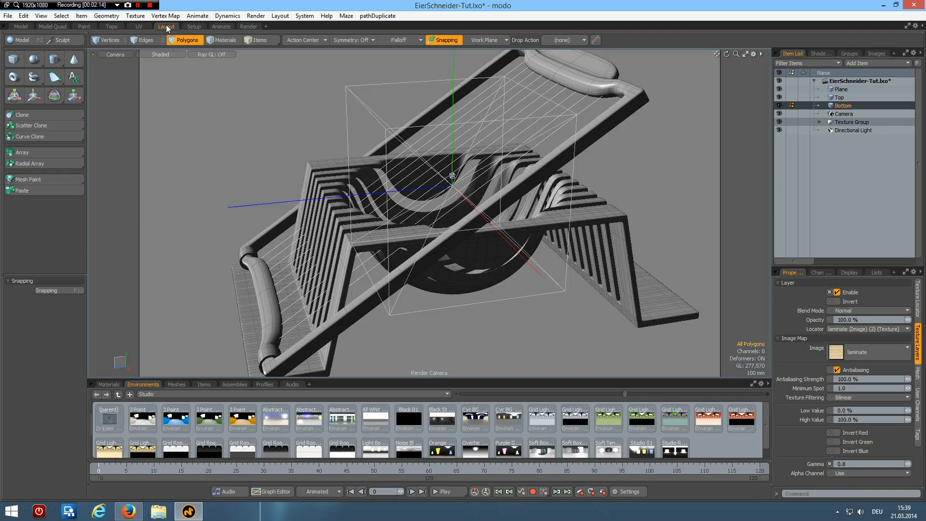
double_click(674, 452)
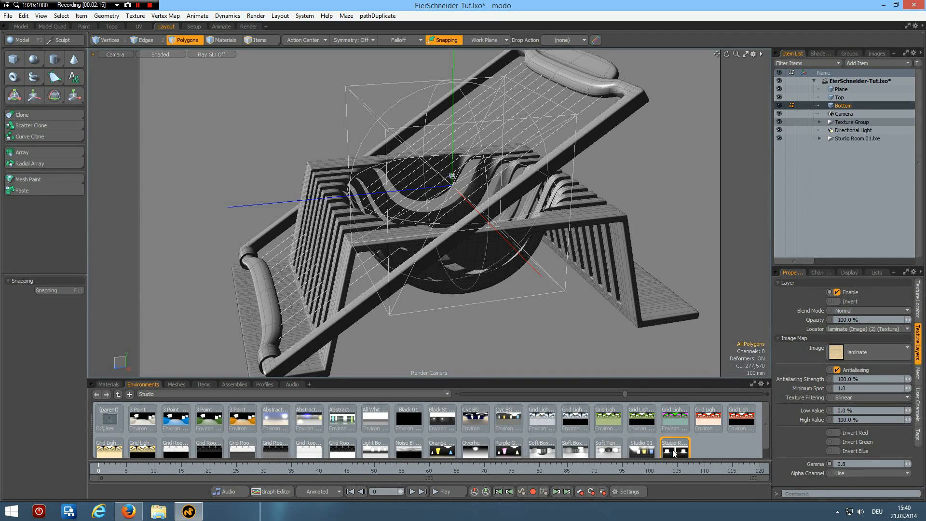
- Return to the render layout, check the scene in the preview and start a full render of it
click(249, 27)
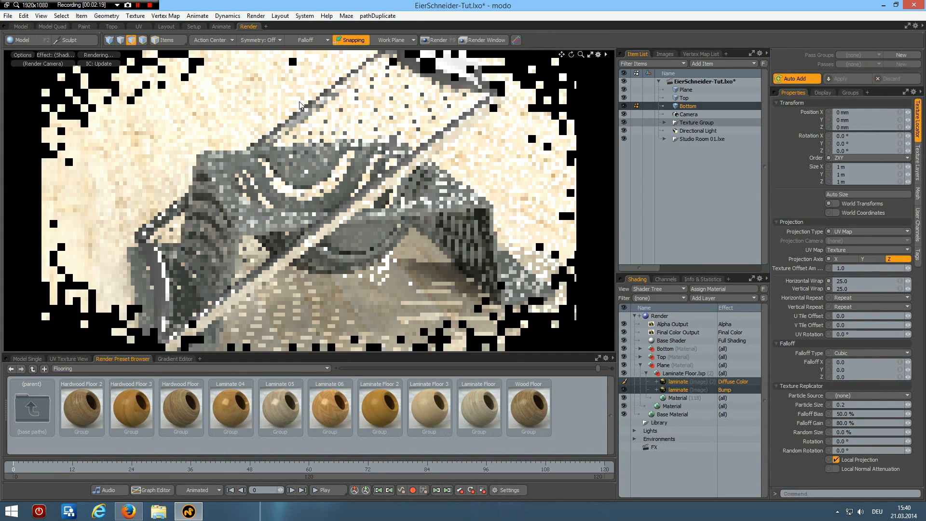
click(663, 316)
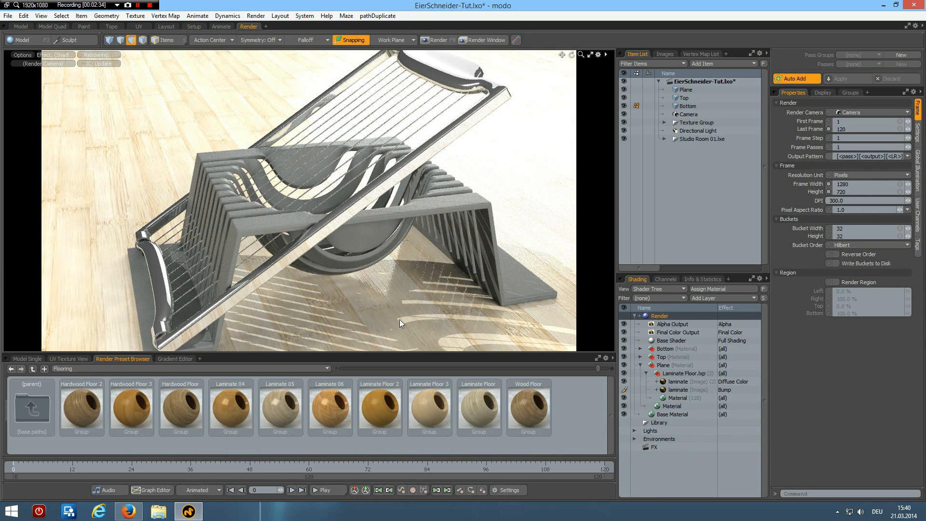
key(F9)
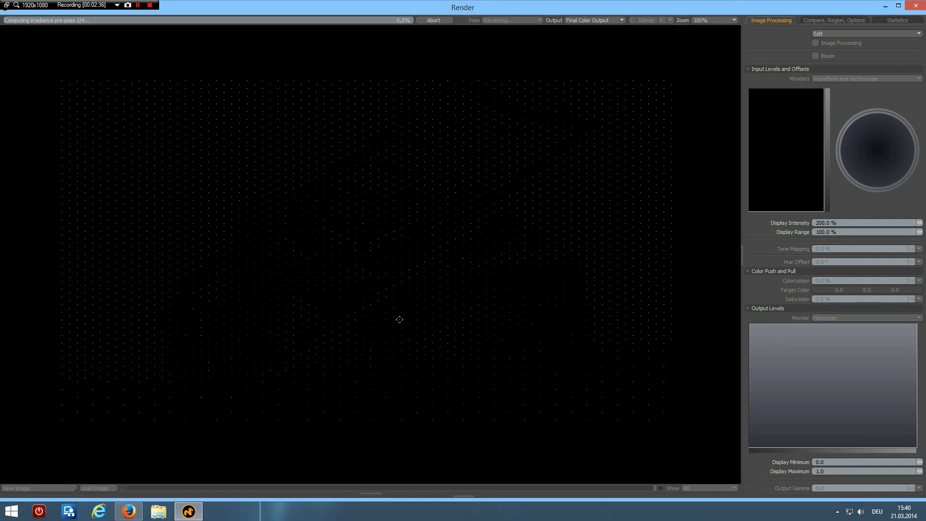